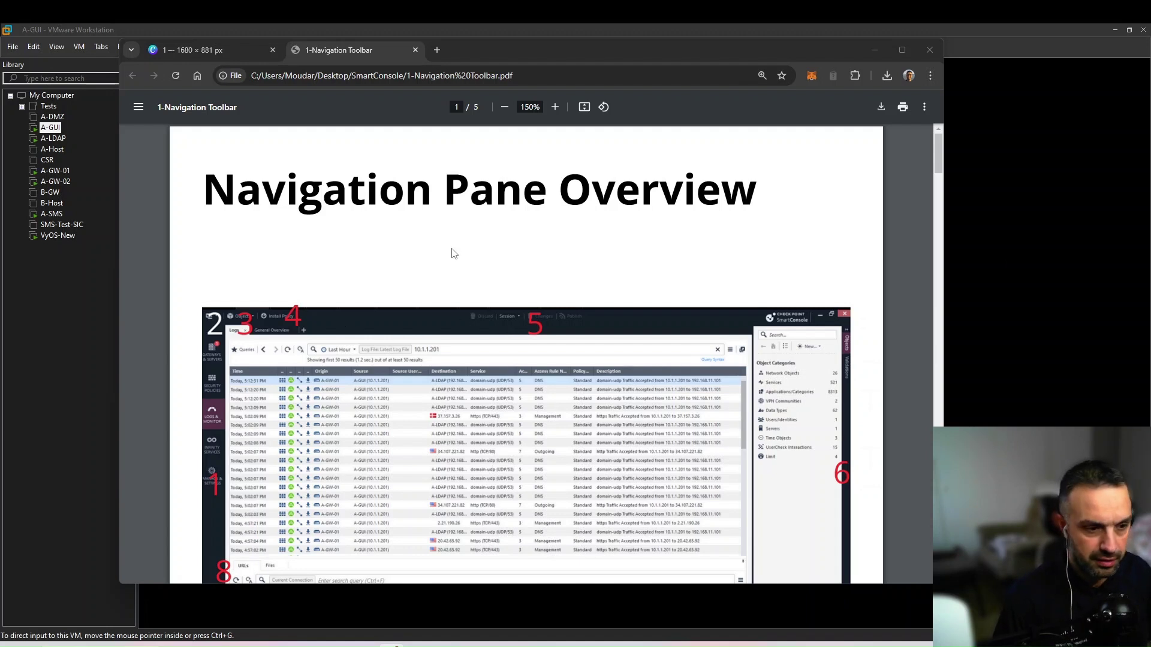
# - Skim the Navigation Pane Overview PDF, then switch to the A-GUI VM running SmartConsole
pyautogui.scroll(-3, 452, 252)
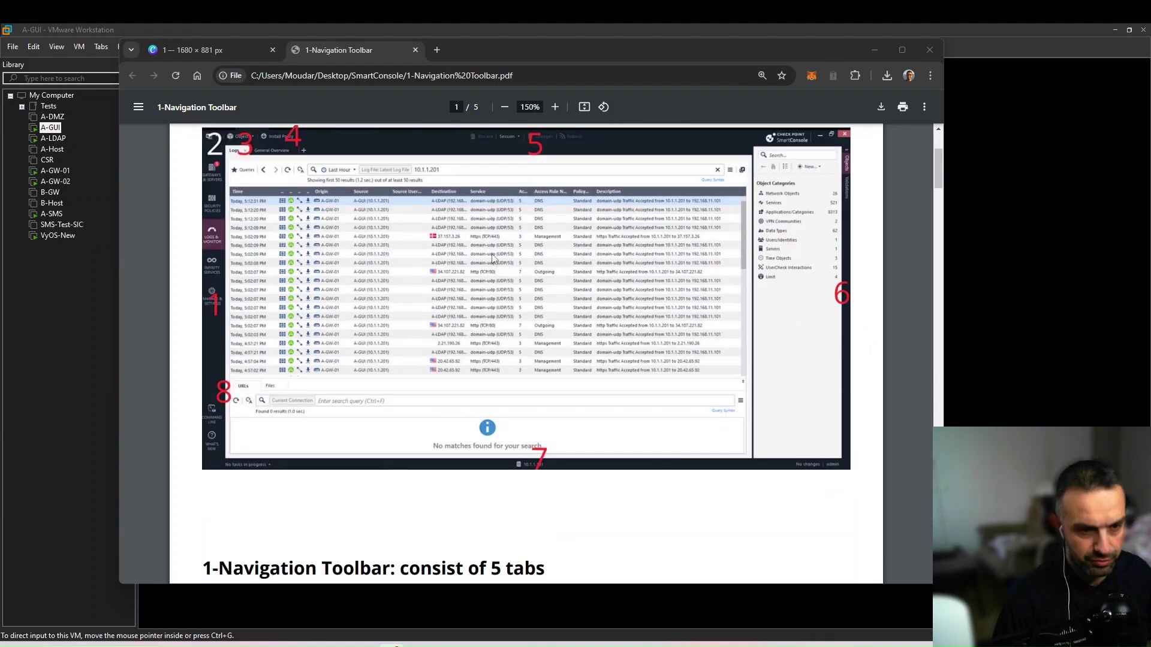
pyautogui.scroll(2, 564, 324)
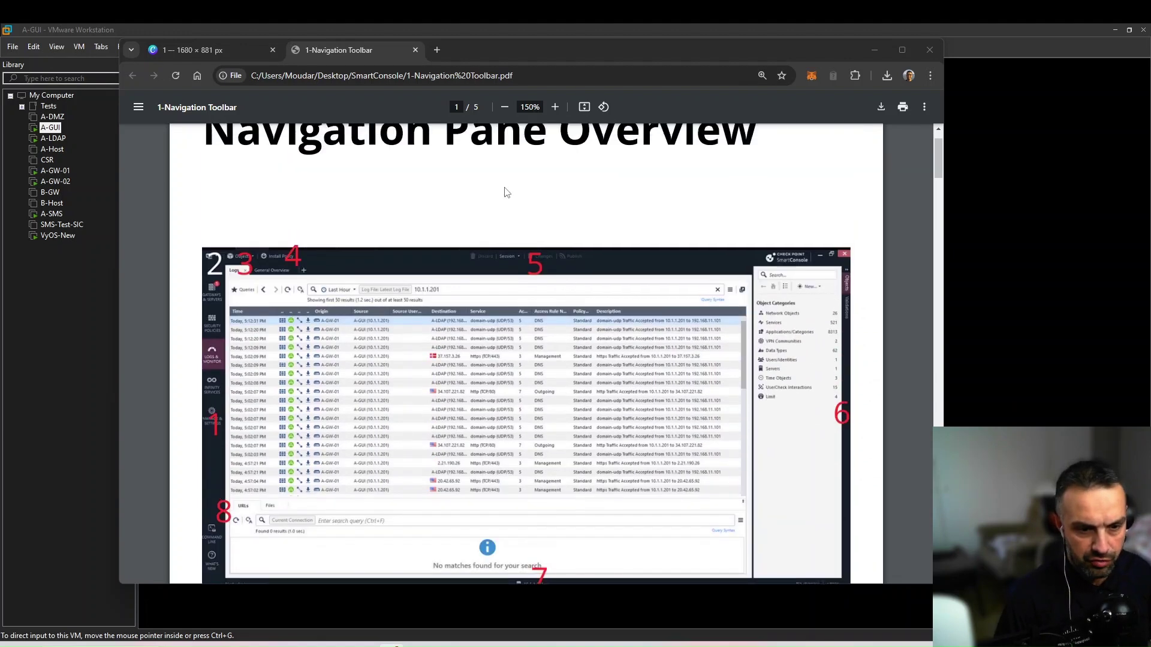
pyautogui.scroll(-3, 376, 321)
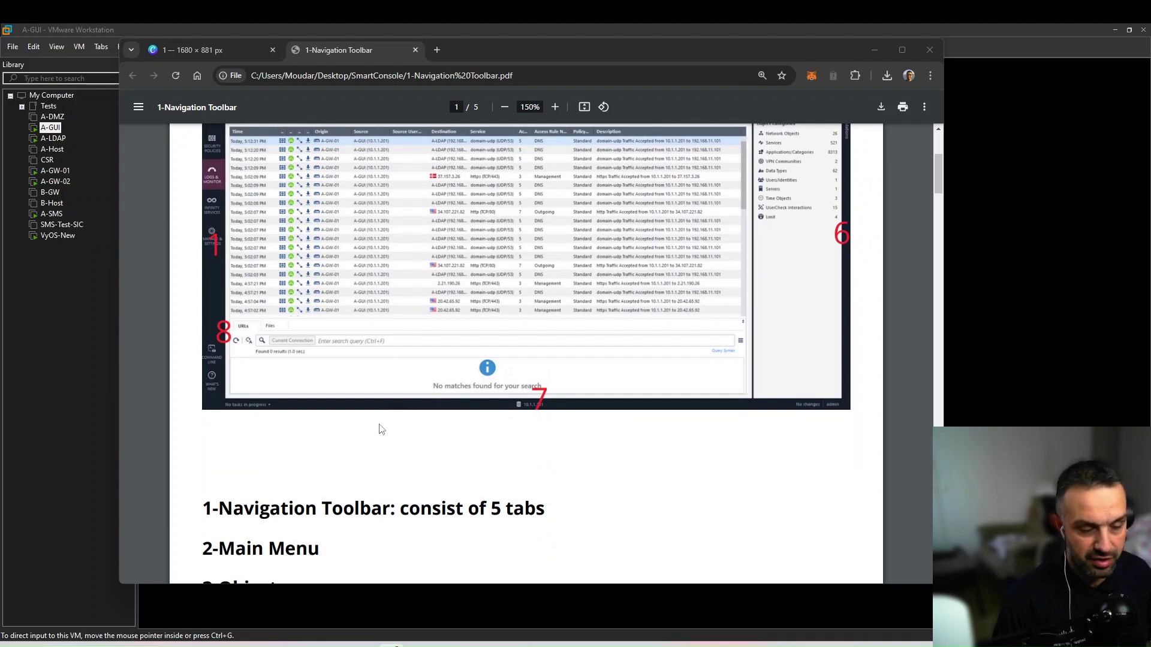
pyautogui.scroll(1, 379, 428)
pyautogui.moveTo(335, 645)
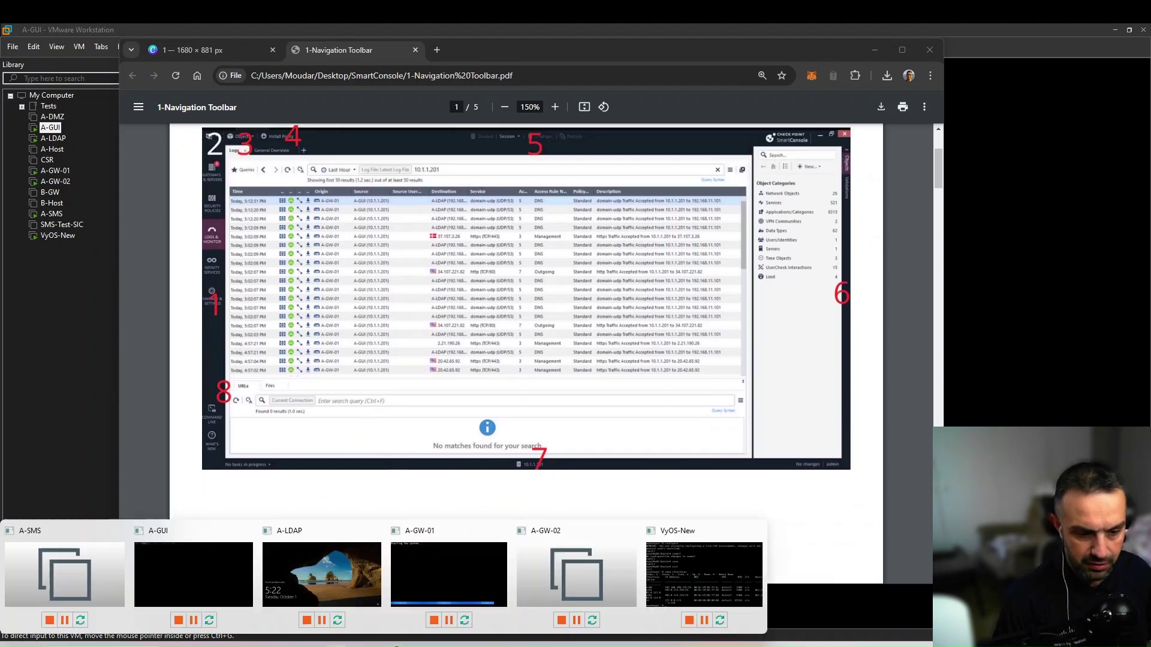
pyautogui.click(198, 578)
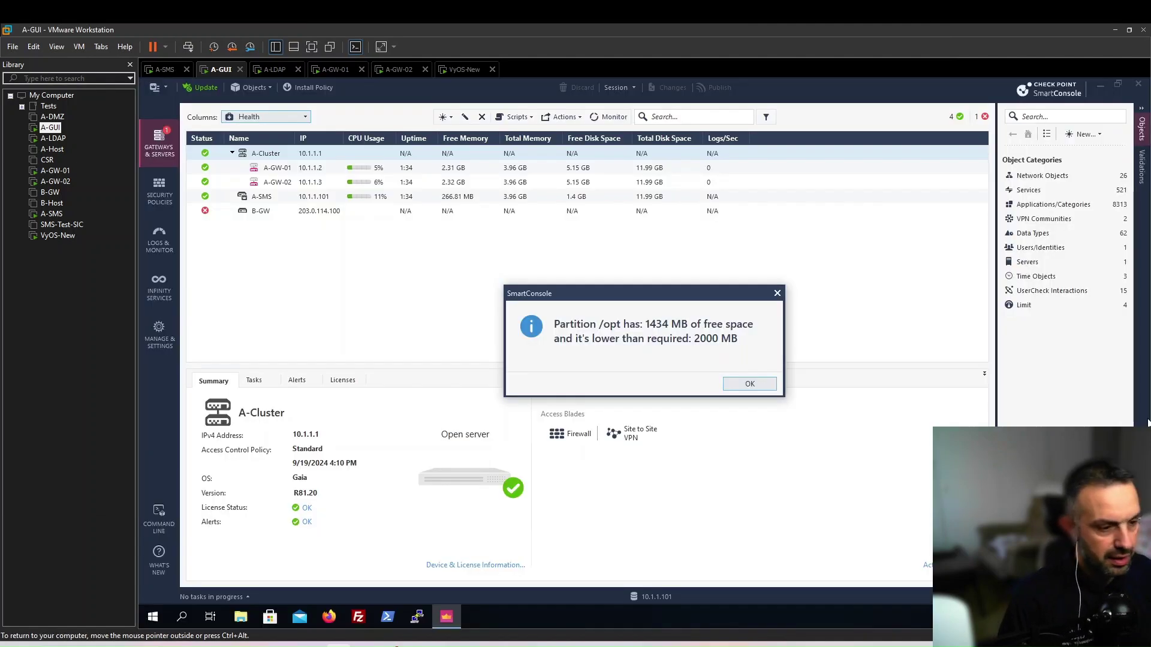
# - Dismiss the /opt low-space warning, glance at the 1-Navigation Toolbar PDF, and return to SmartConsole
pyautogui.click(766, 386)
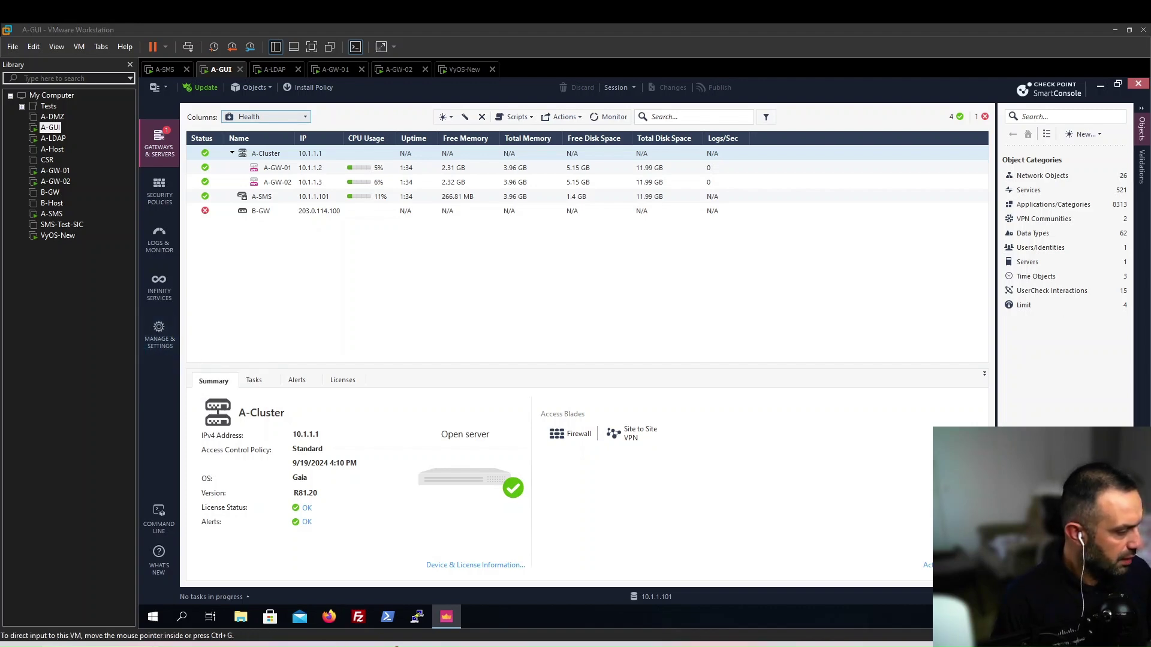
pyautogui.hotkey('alt', 'Tab')
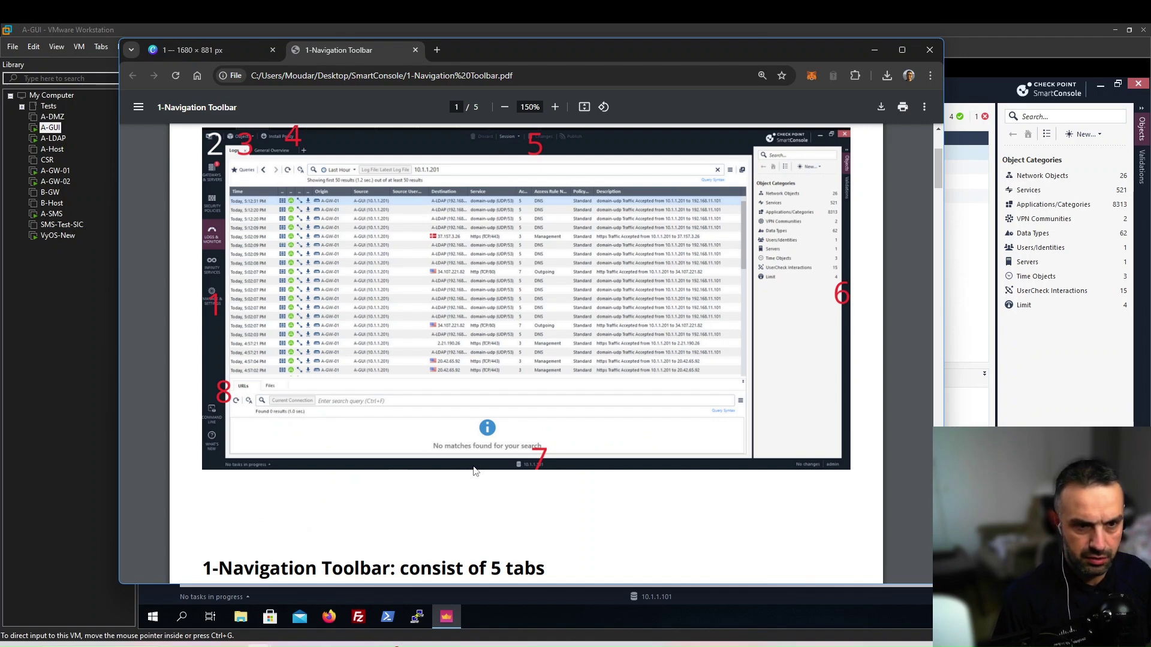
pyautogui.scroll(-1, 346, 499)
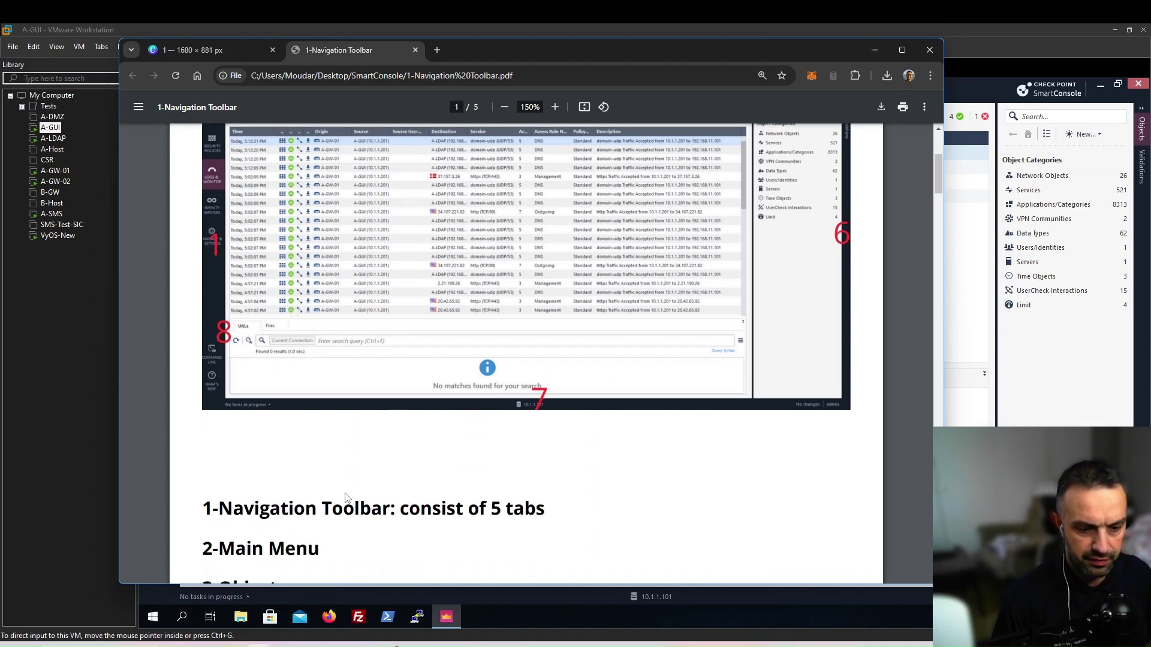
pyautogui.scroll(2, 324, 347)
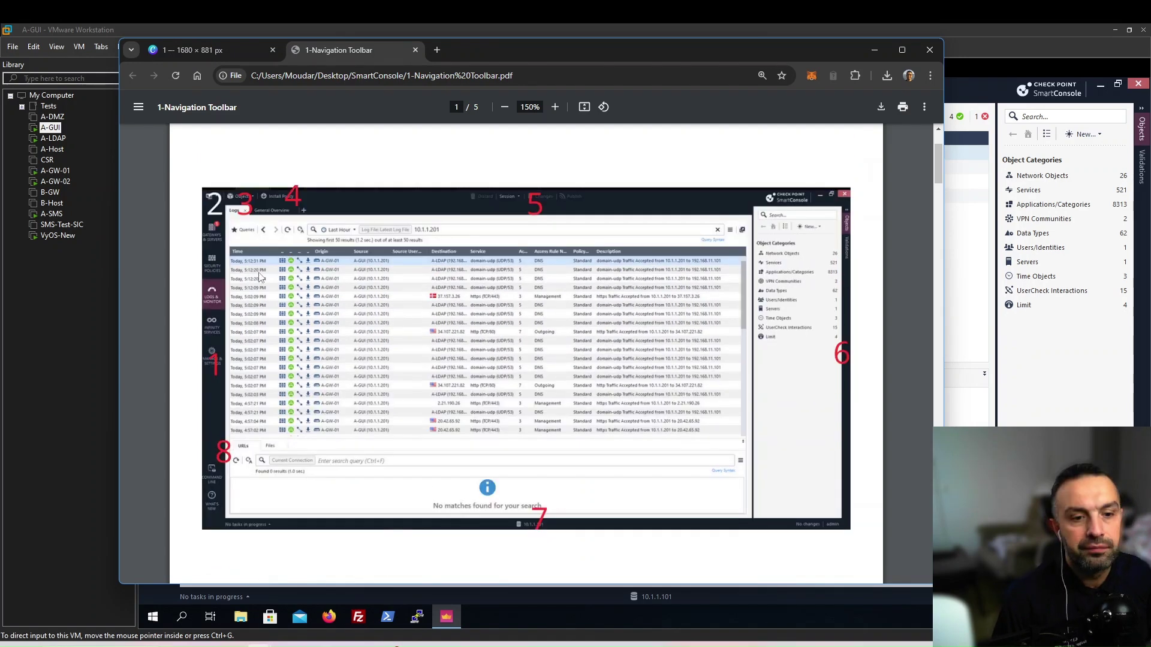
pyautogui.click(49, 392)
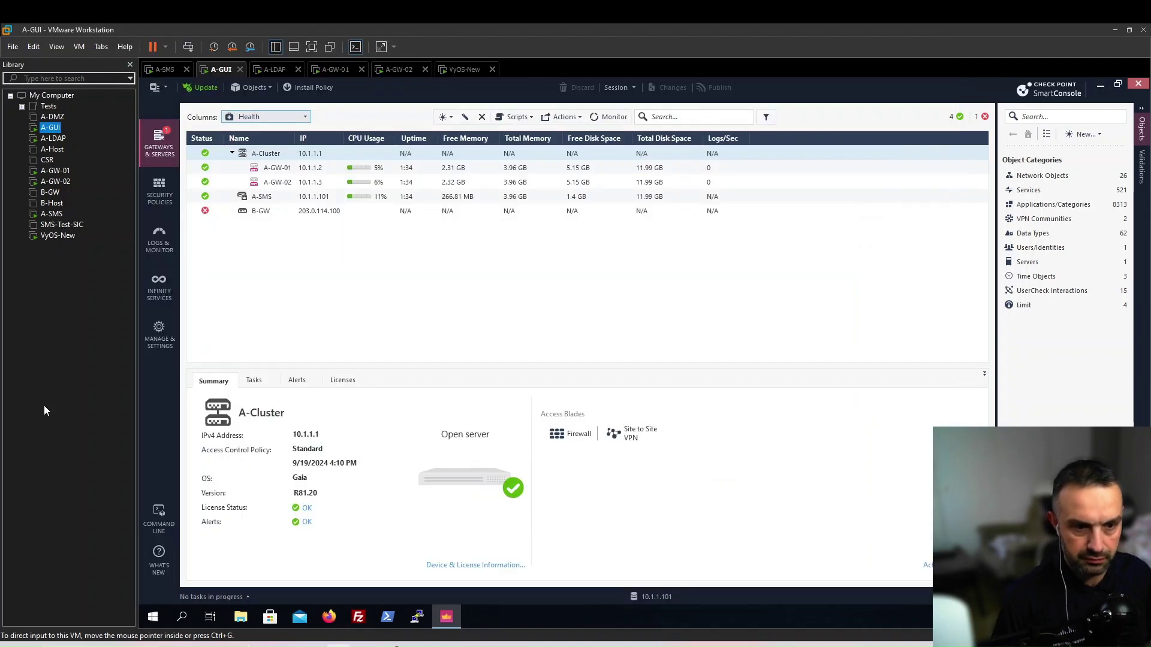
# - From the main menu, open Global Properties, review the FireWall implied-rule page, and close it
pyautogui.click(166, 89)
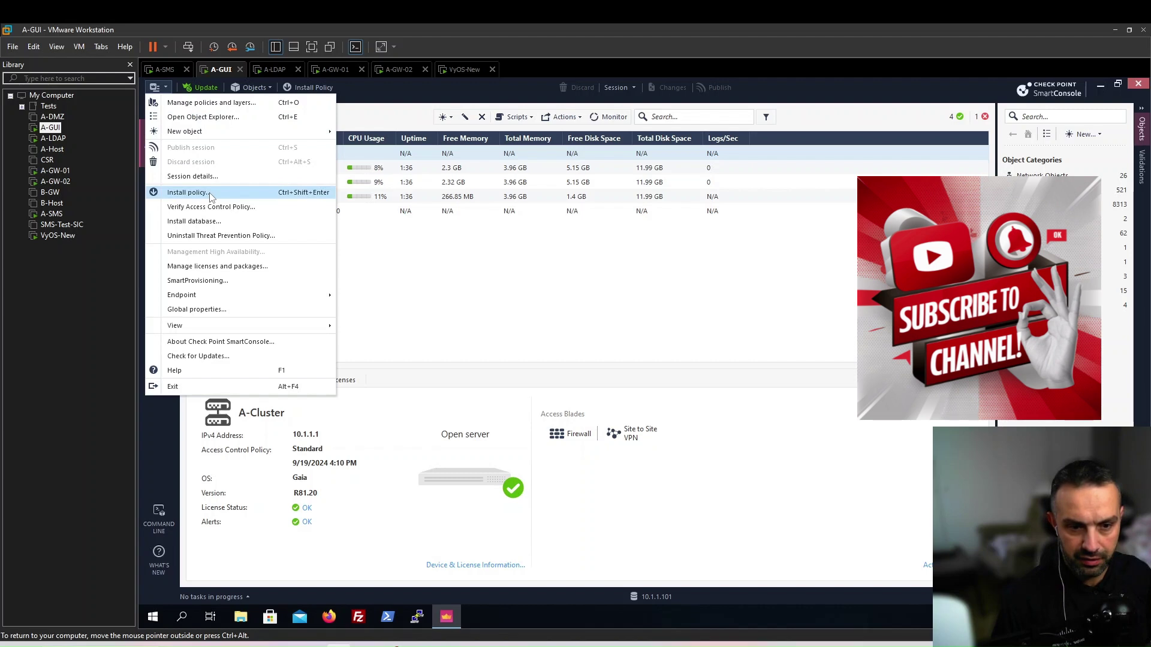
pyautogui.click(211, 311)
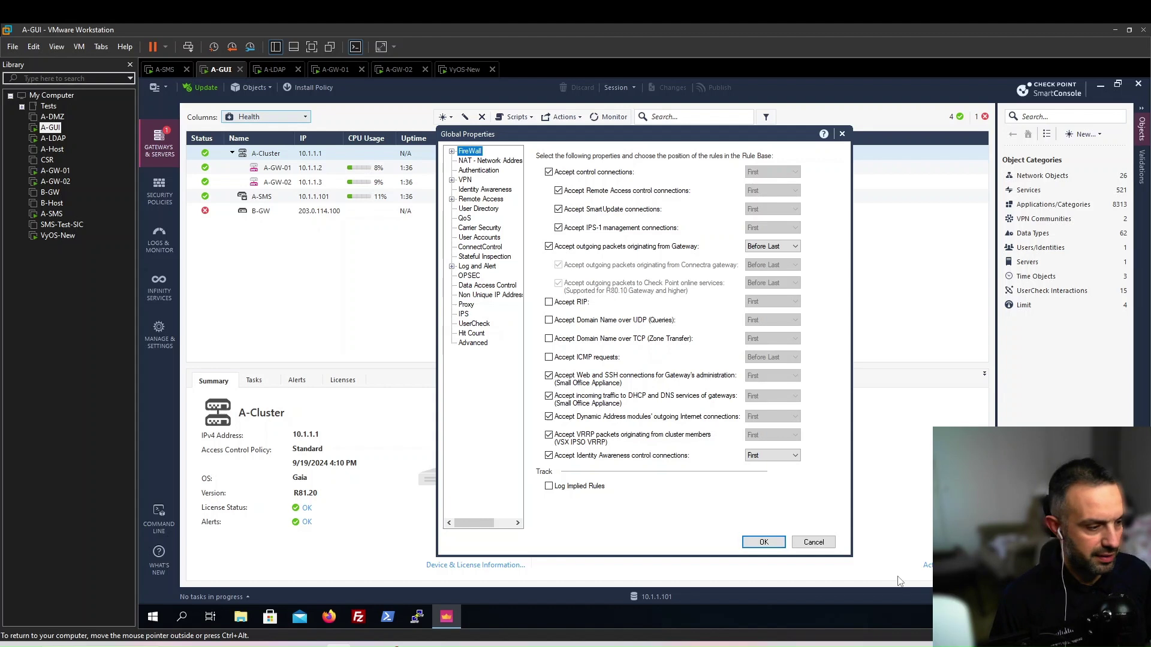
pyautogui.click(813, 542)
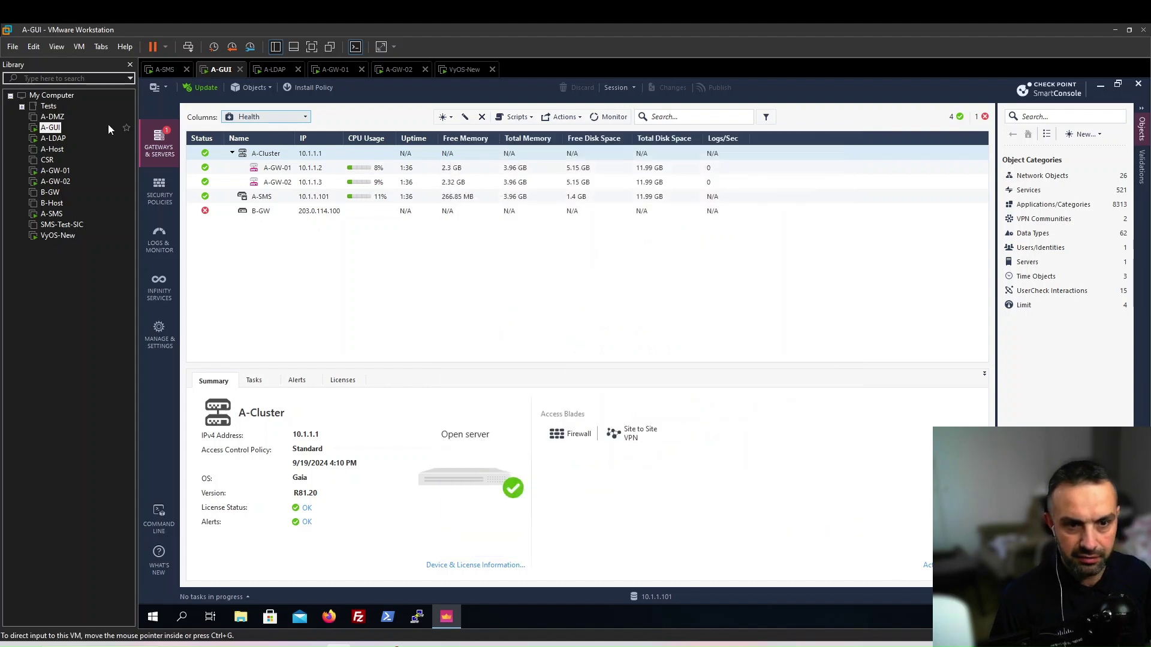
# - Reopen the main menu, check the PDF notes, then close the menu in SmartConsole
pyautogui.click(159, 88)
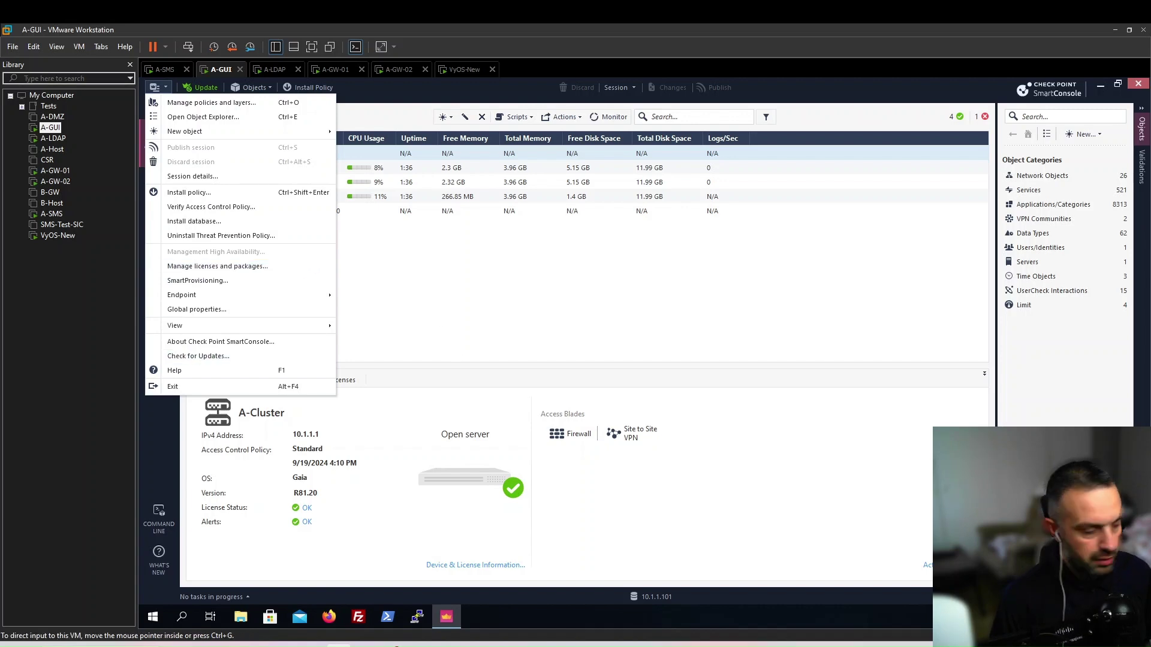
pyautogui.hotkey('alt', 'Tab')
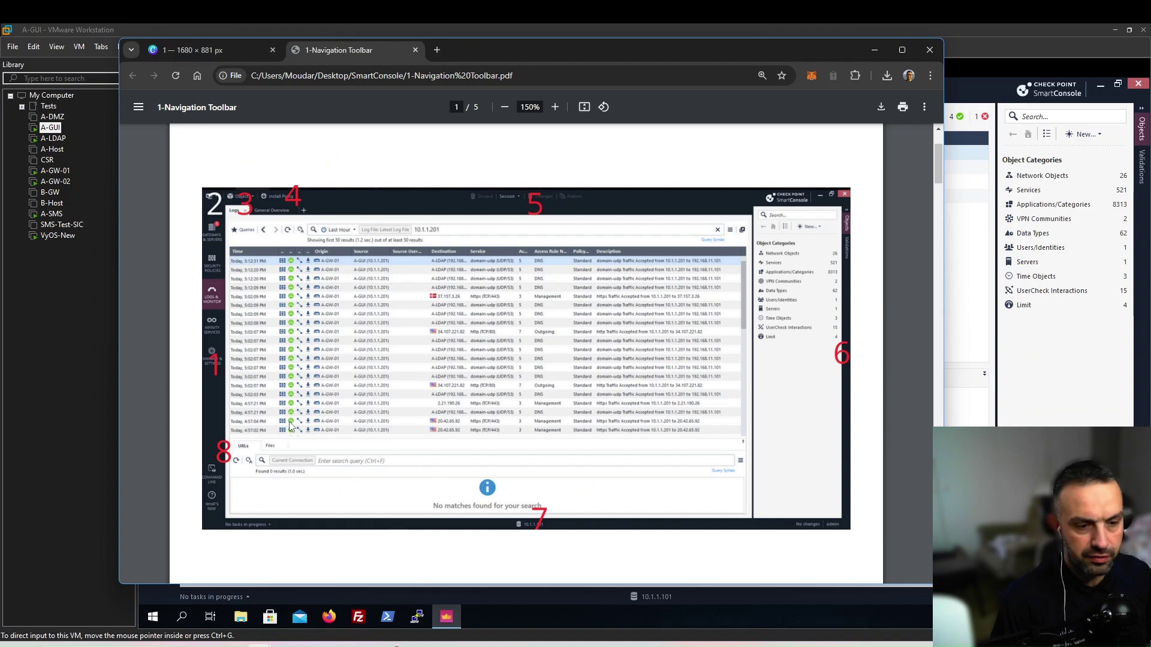
pyautogui.scroll(-3, 358, 373)
pyautogui.scroll(-1, 359, 372)
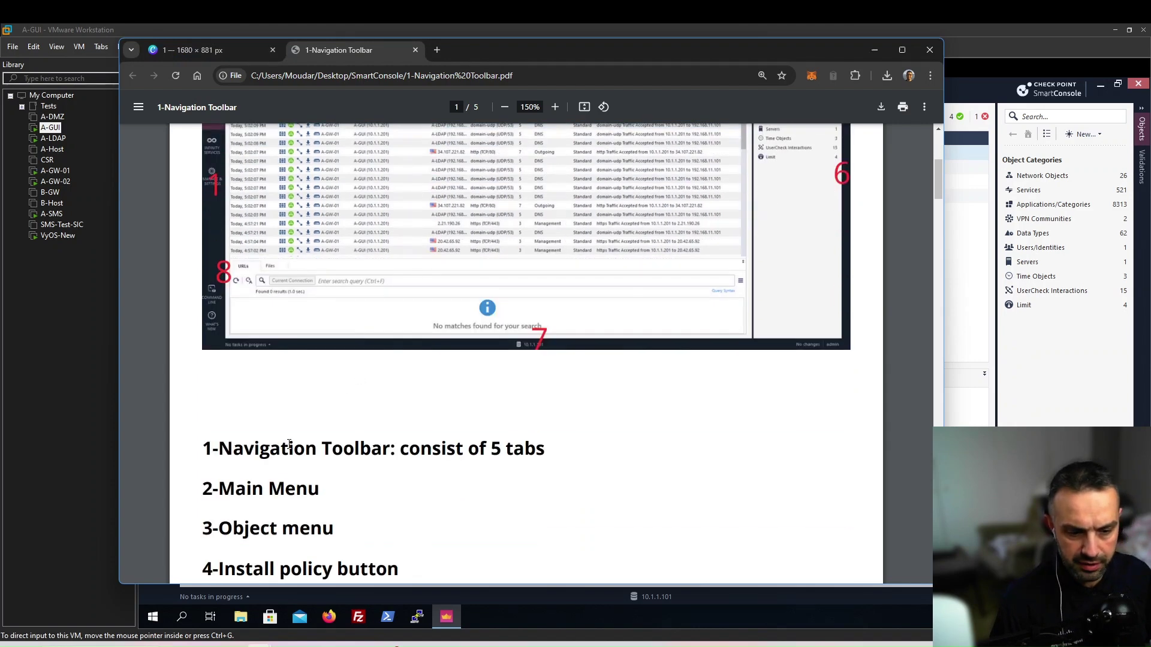
pyautogui.hotkey('alt', 'Tab')
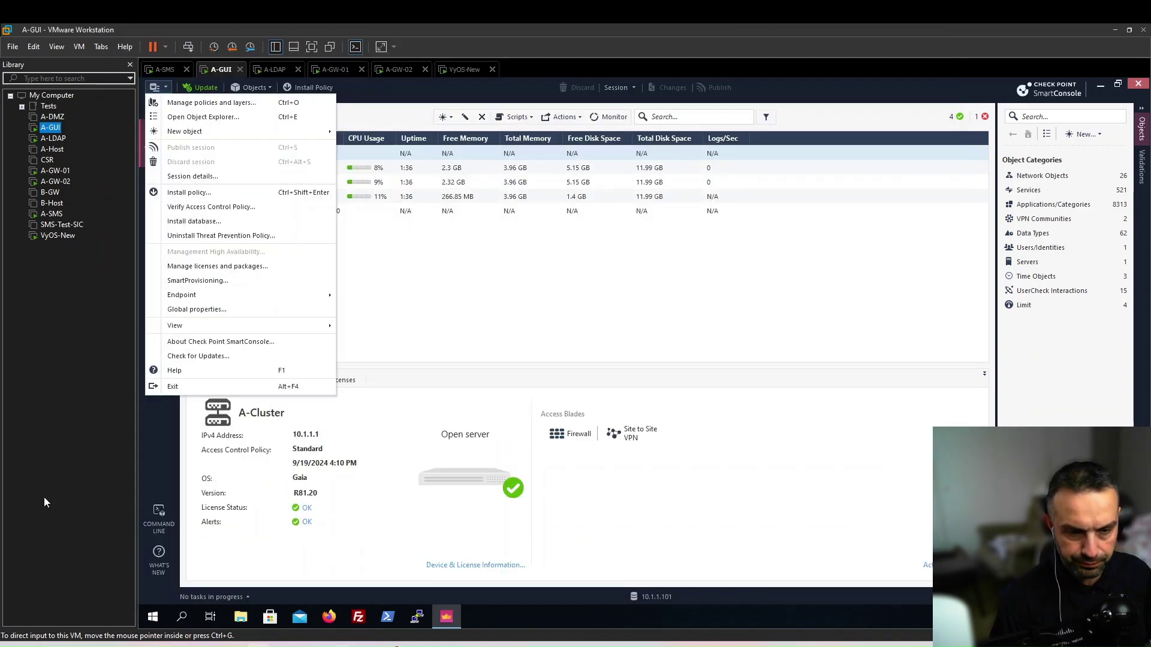
pyautogui.click(447, 295)
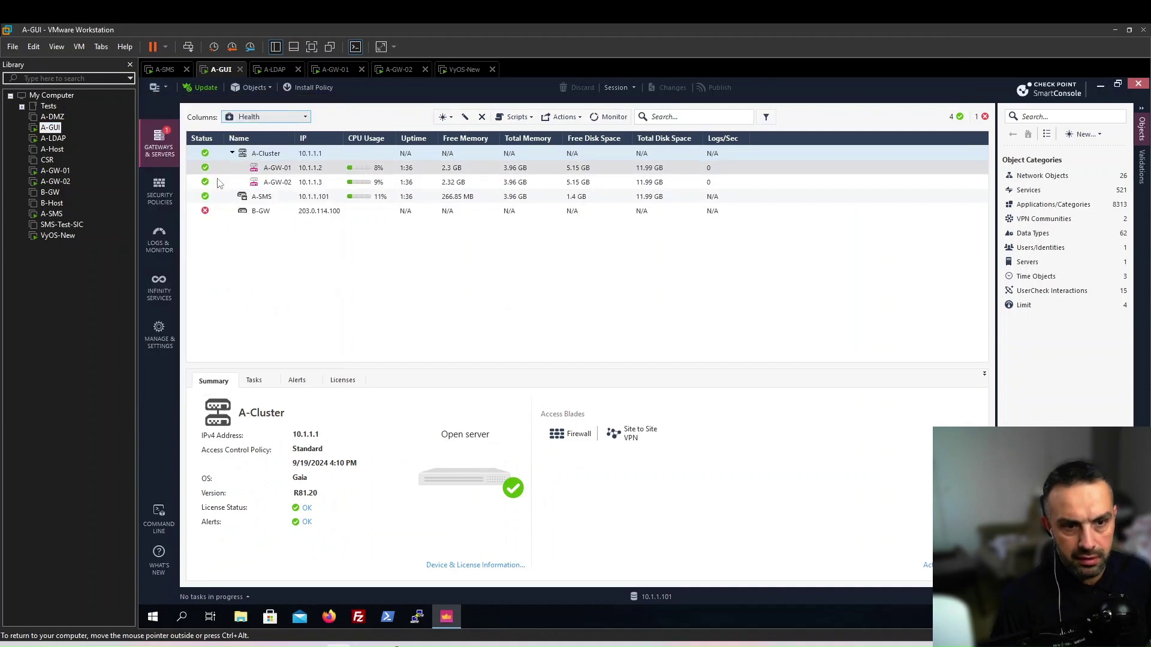
# - Browse the Objects dropdown and the Objects pane's New list, leaving the Objects options open
pyautogui.click(268, 90)
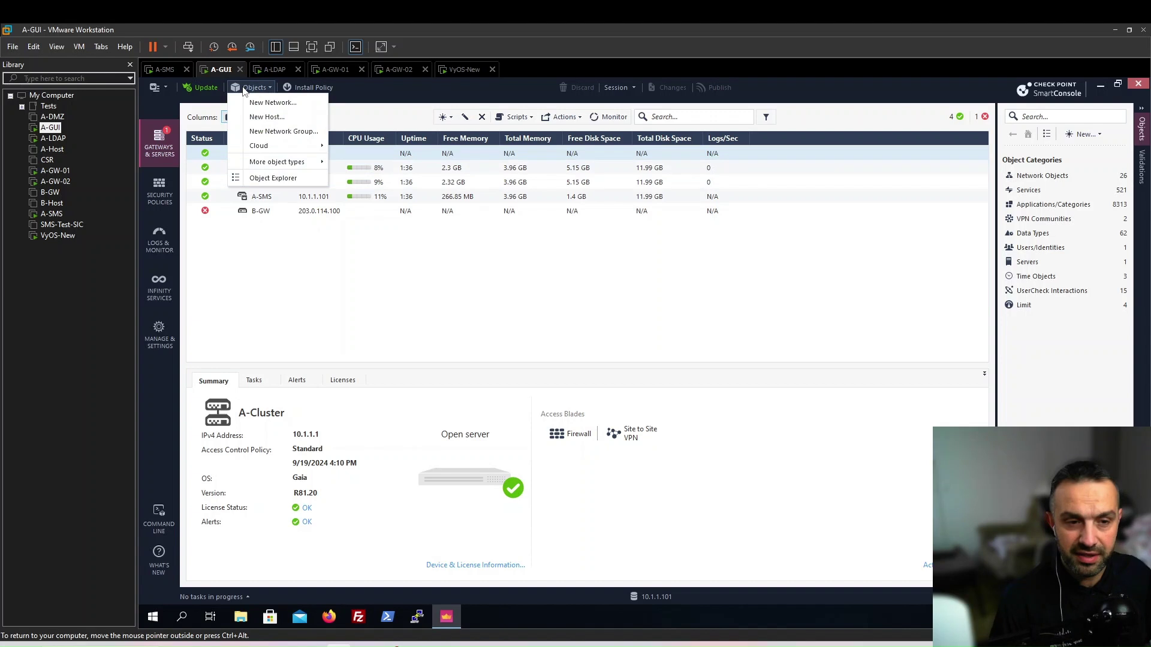
pyautogui.click(1090, 135)
pyautogui.click(1090, 137)
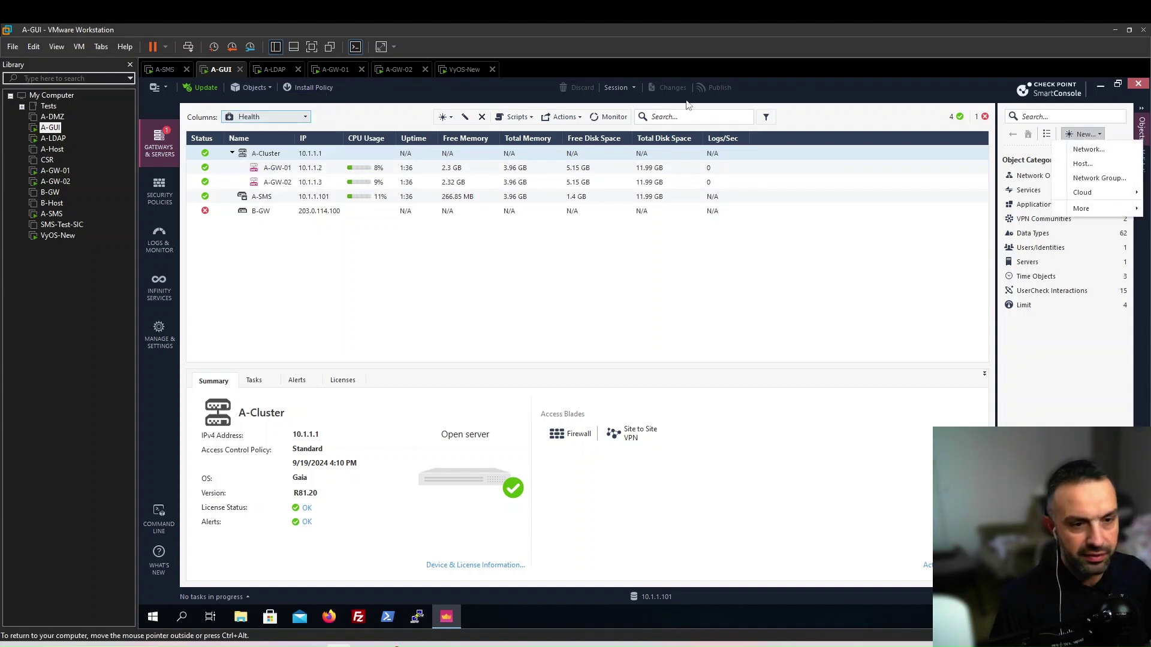
pyautogui.click(253, 87)
pyautogui.click(253, 87)
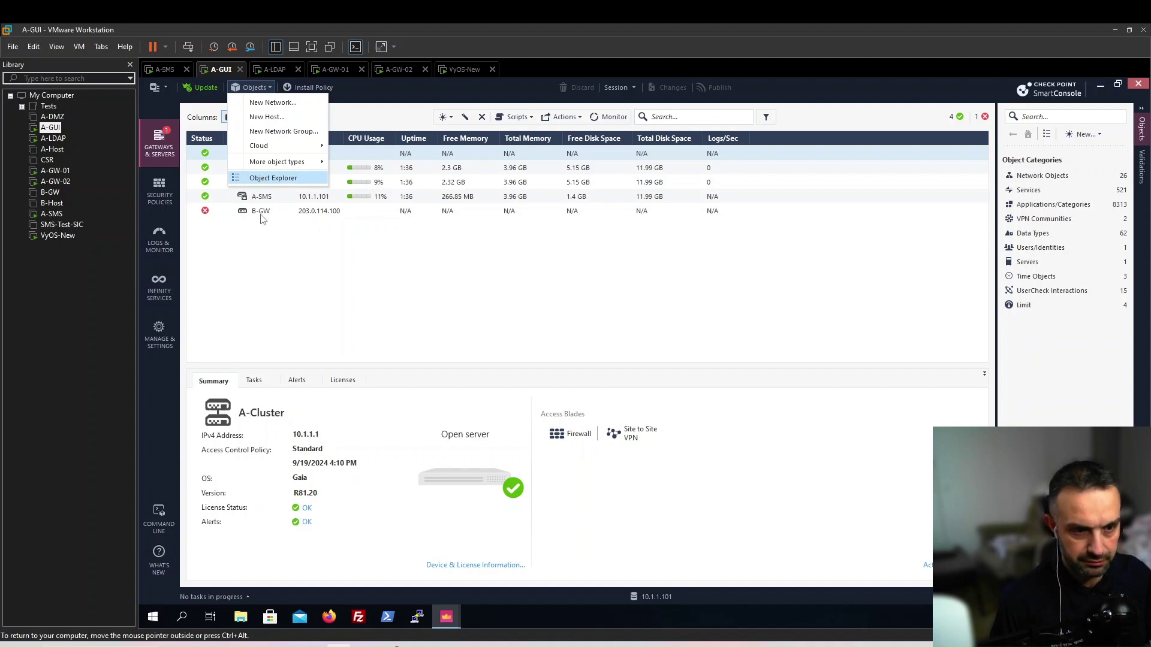
# - Open Object Explorer, filter it to the three Time Objects, then close it
pyautogui.click(264, 179)
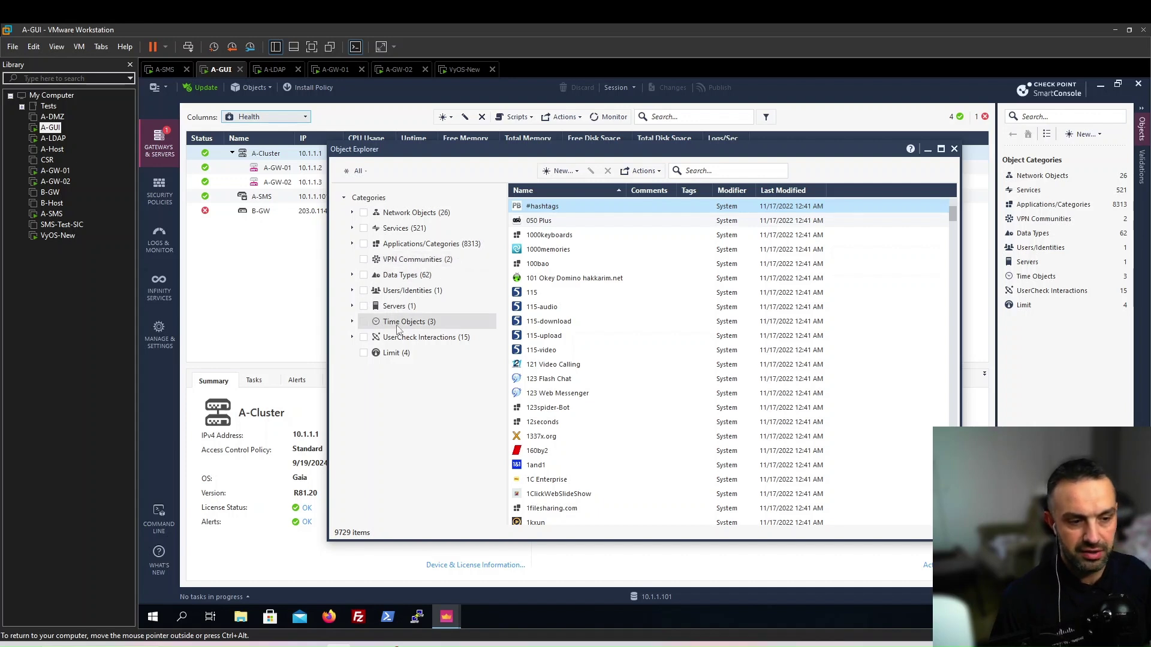
pyautogui.click(364, 322)
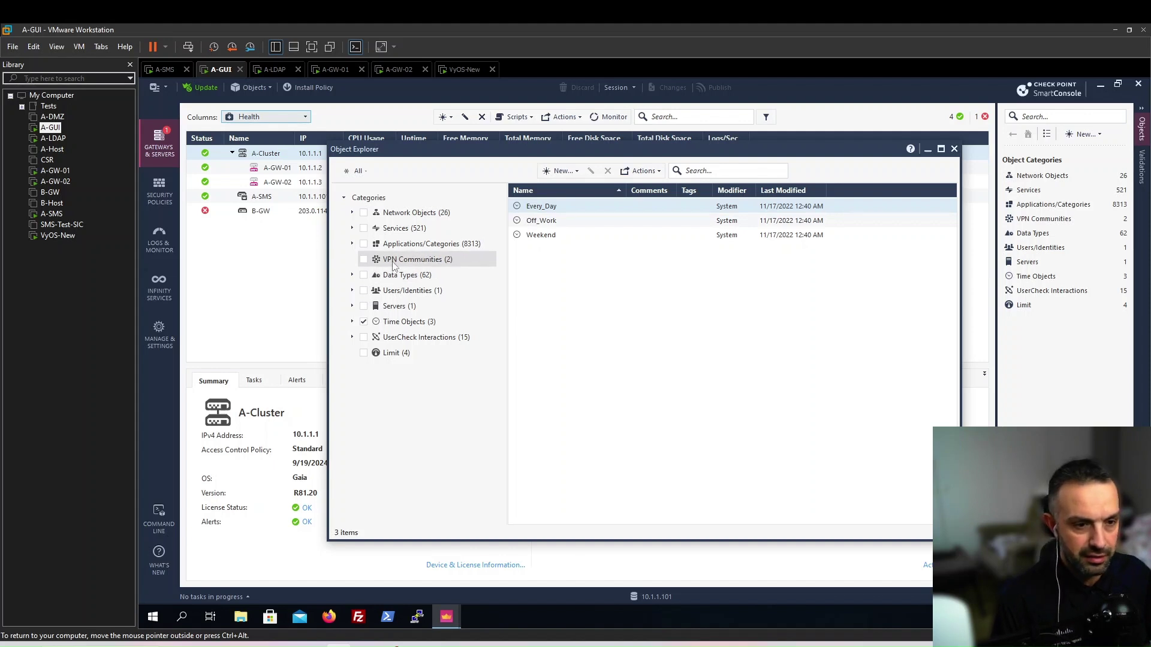
pyautogui.click(954, 148)
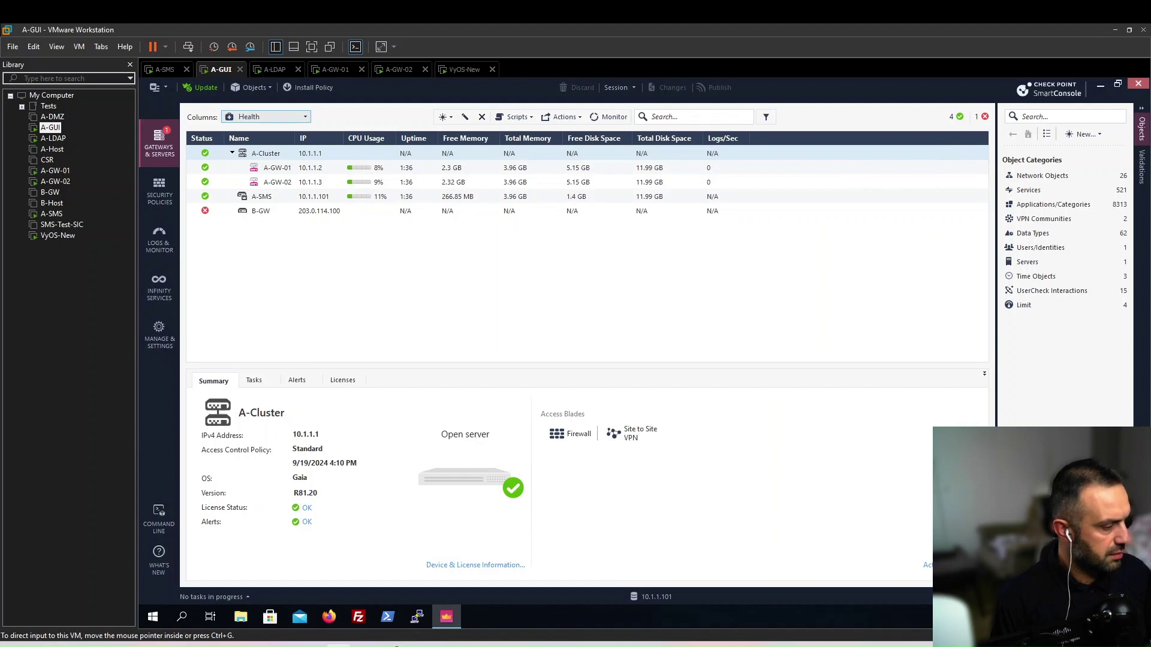
# - Check the PDF notes, then close the Install Policy dialog for Standard without installing
pyautogui.hotkey('alt', 'Tab')
pyautogui.scroll(3, 377, 459)
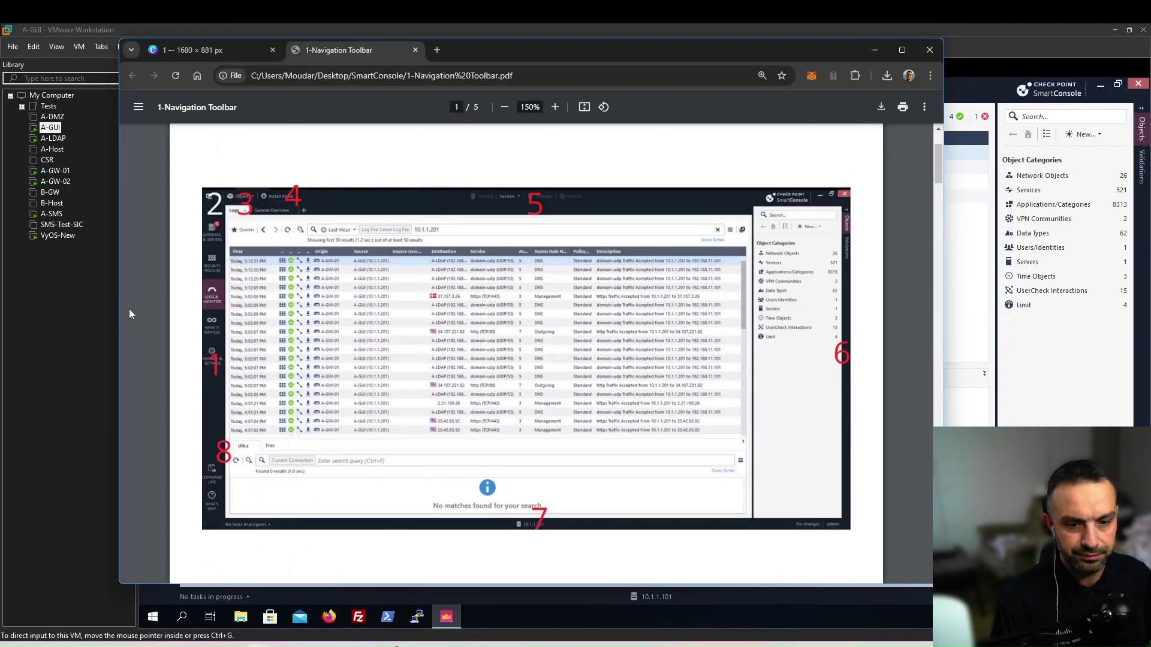
pyautogui.hotkey('alt', 'Tab')
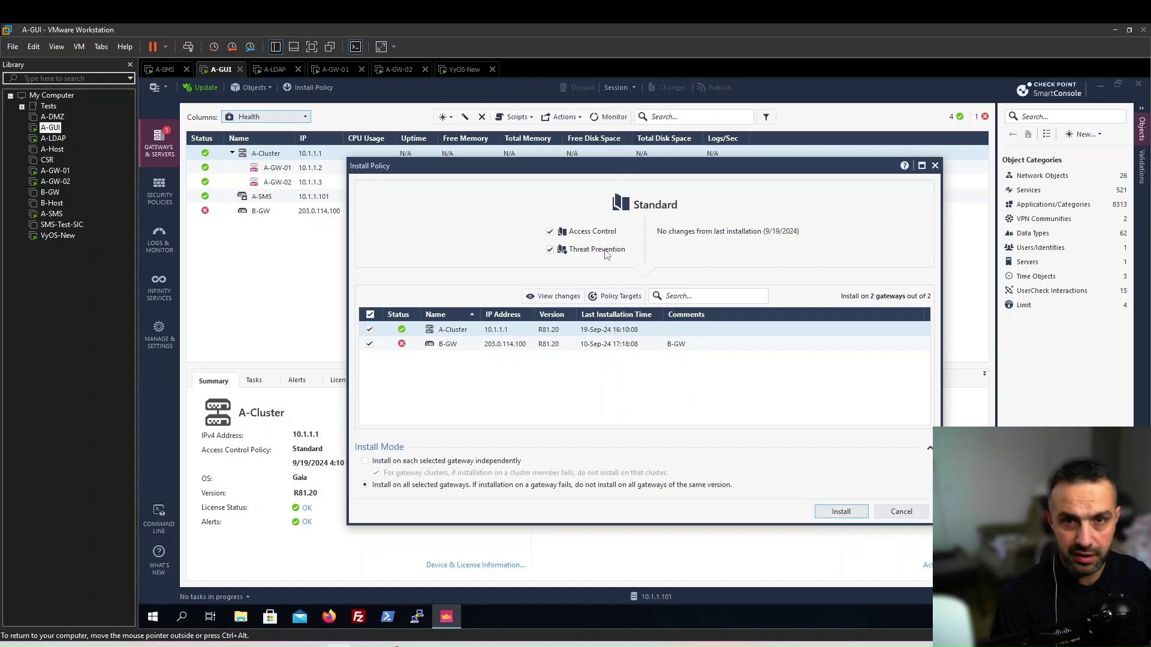
pyautogui.click(937, 168)
# - After checking the toolbar PDF, open a blank New Host form from the Objects pane
pyautogui.hotkey('ctrl', 'alt')
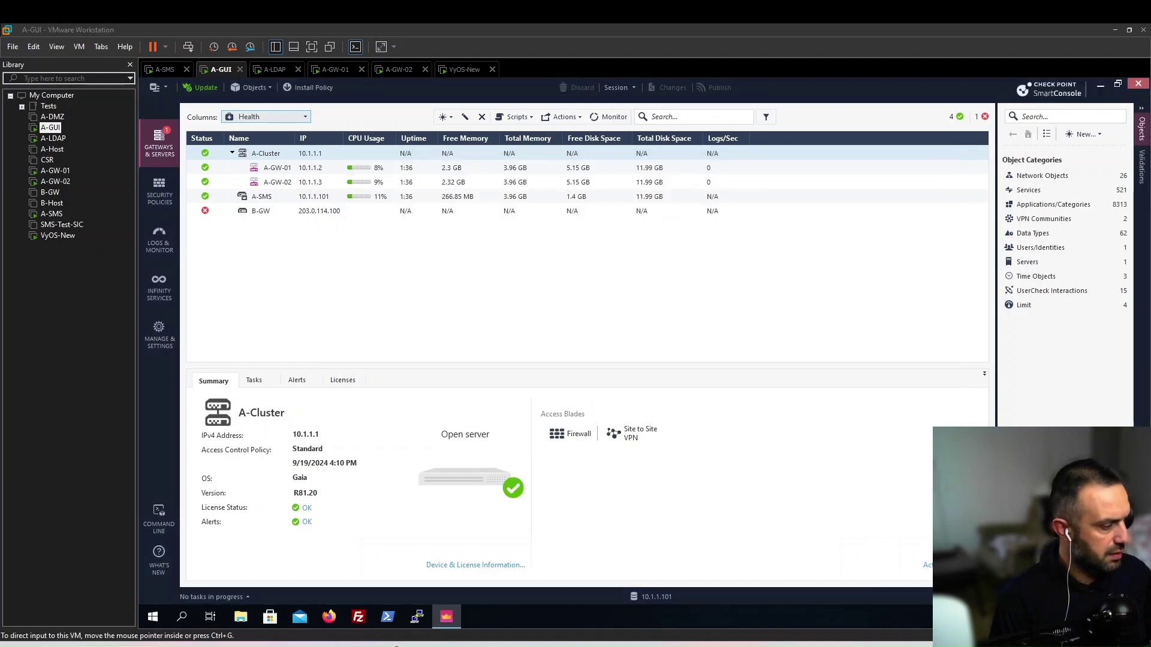
pyautogui.hotkey('alt', 'Tab')
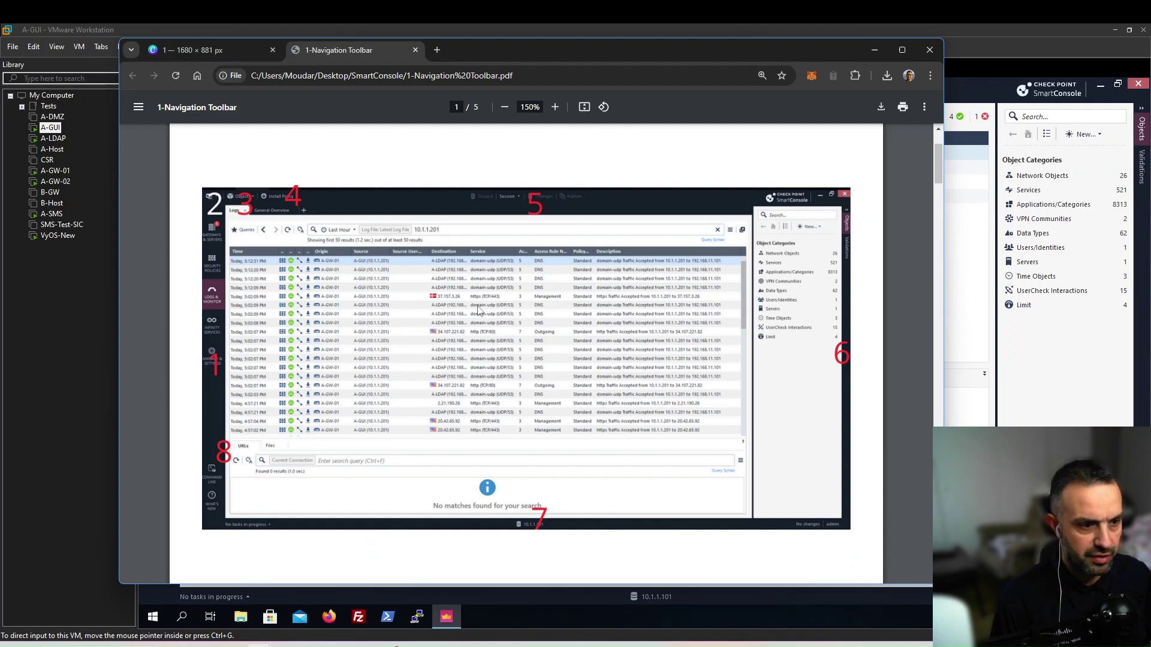
pyautogui.scroll(-5, 479, 310)
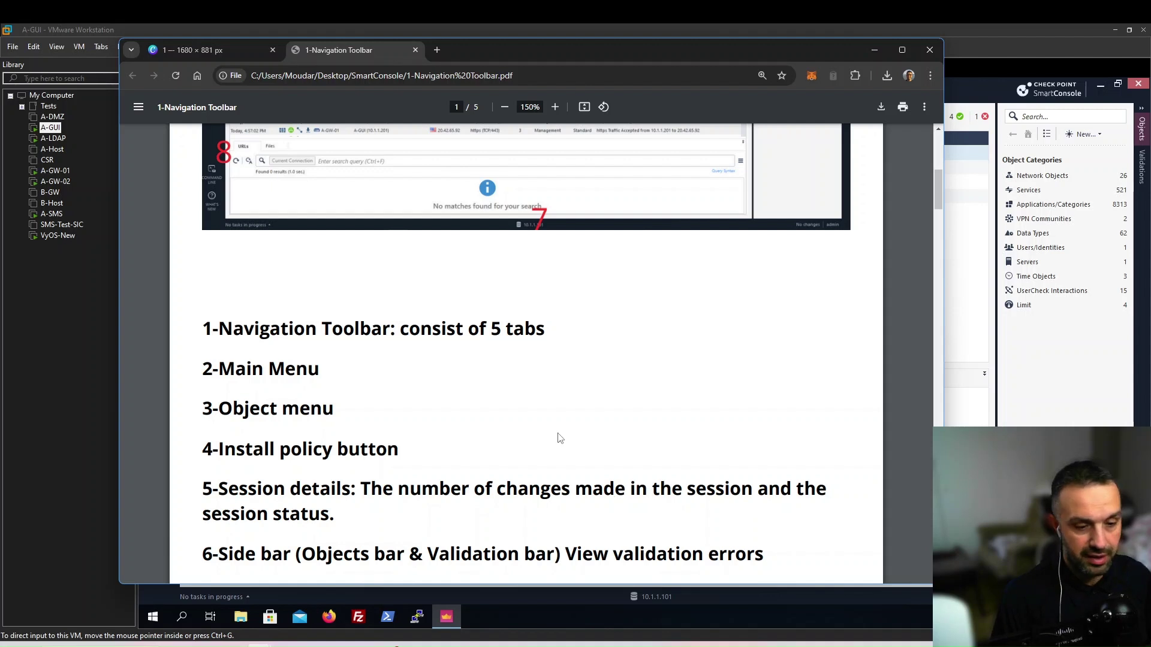
pyautogui.click(73, 422)
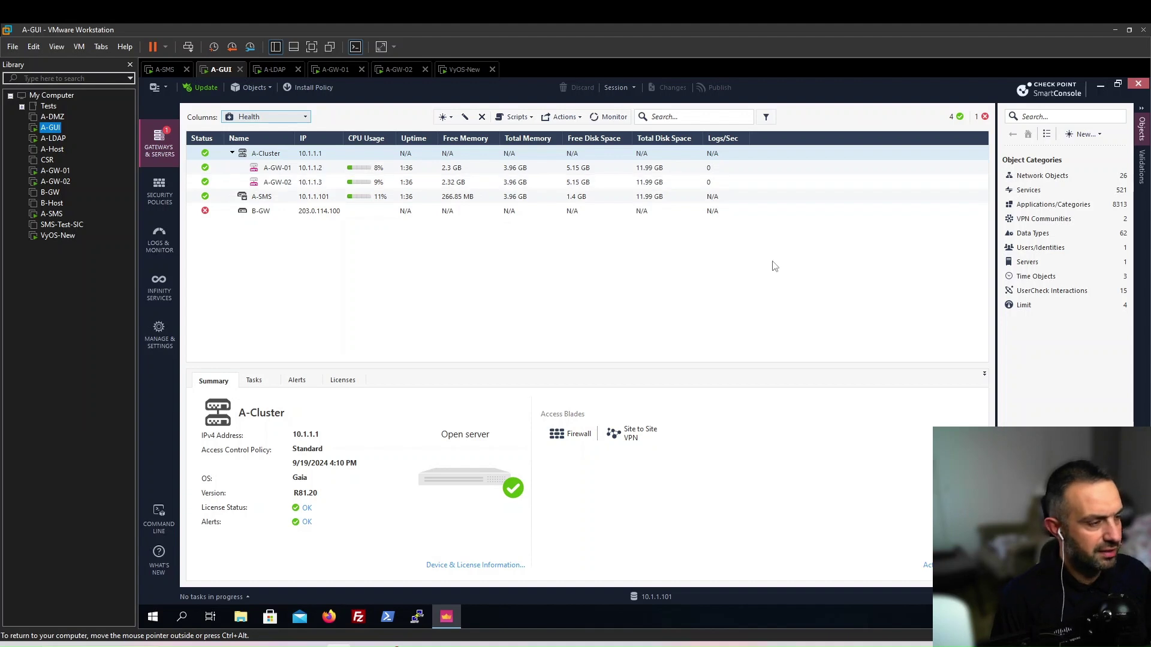
pyautogui.click(1083, 135)
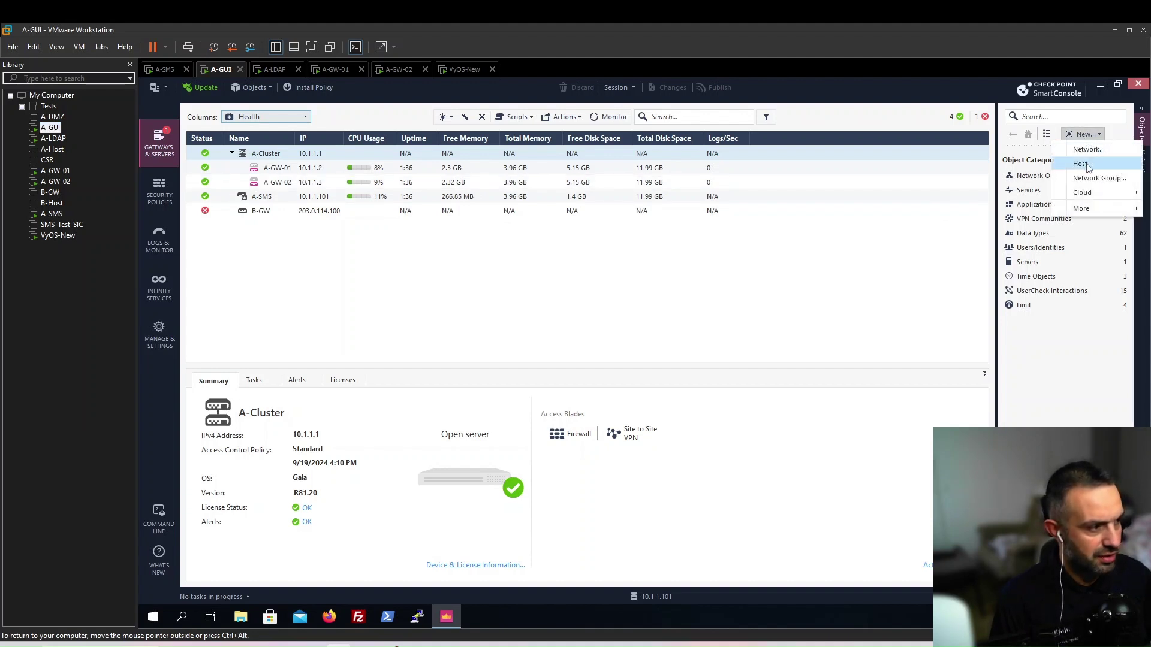
pyautogui.click(1085, 164)
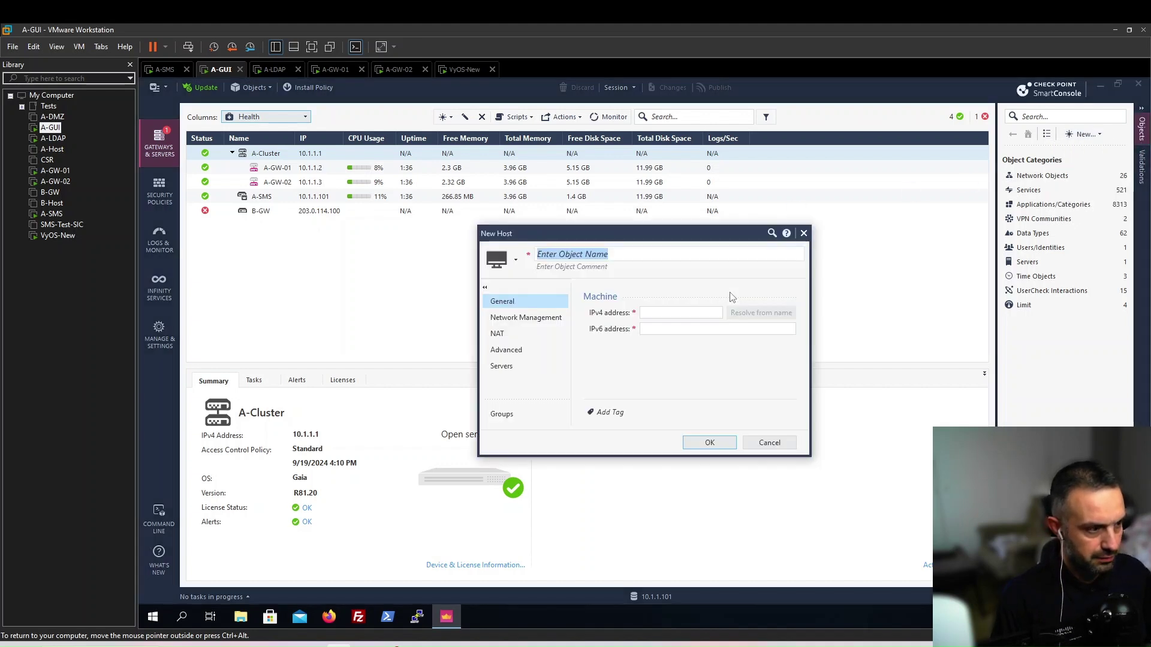
# - Create a host named 'test' with IPv4 address 1.1.1.1
pyautogui.click(659, 313)
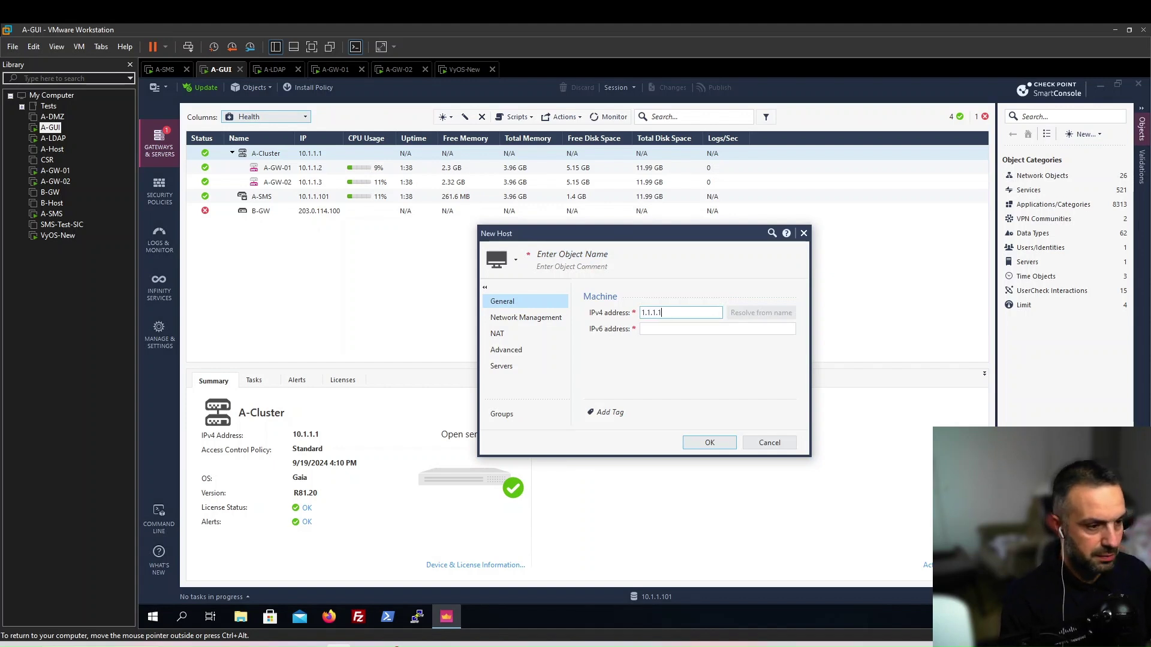
pyautogui.click(567, 255)
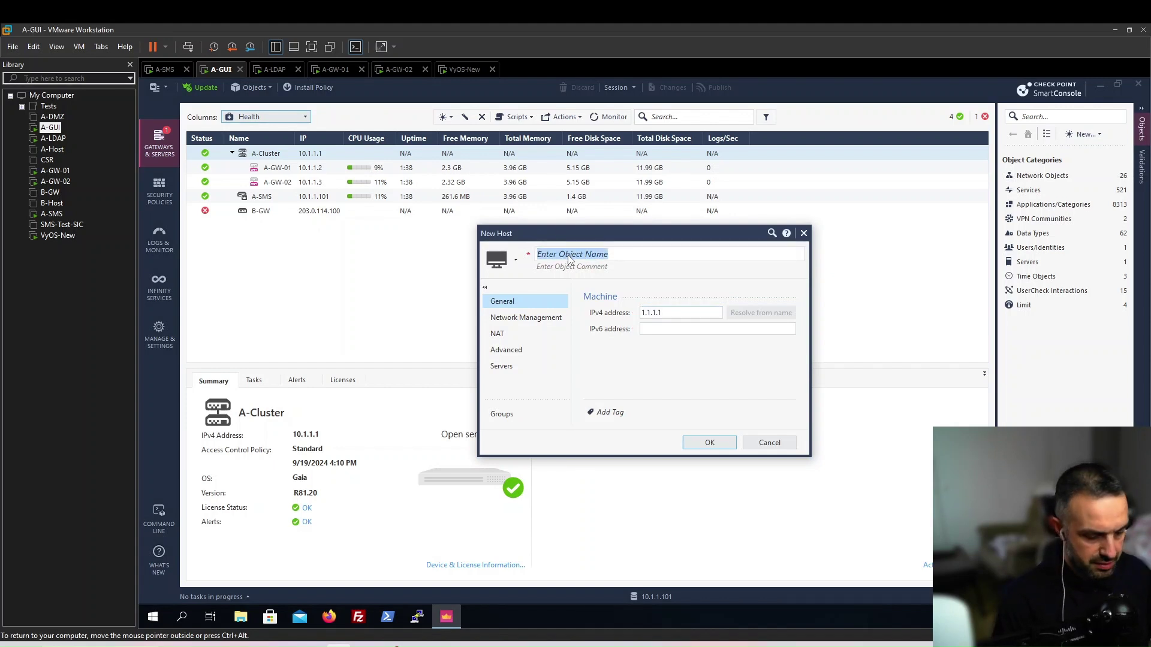
pyautogui.write('test')
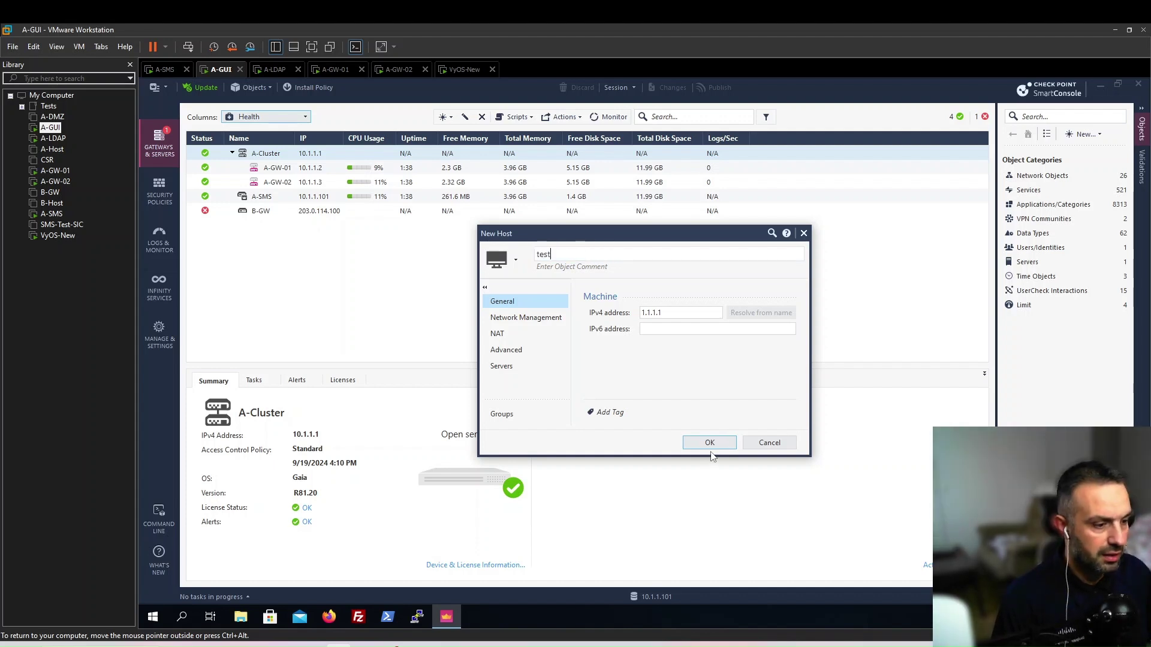
pyautogui.click(711, 443)
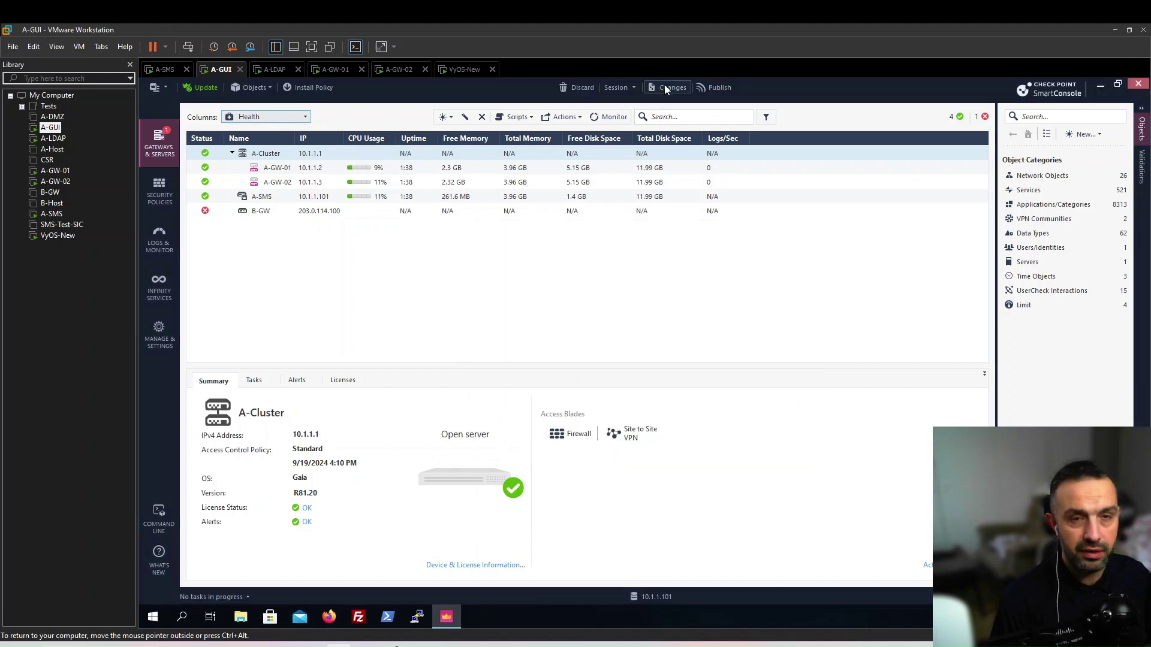
# - Discard the unpublished draft change and confirm the discard
pyautogui.moveTo(692, 91)
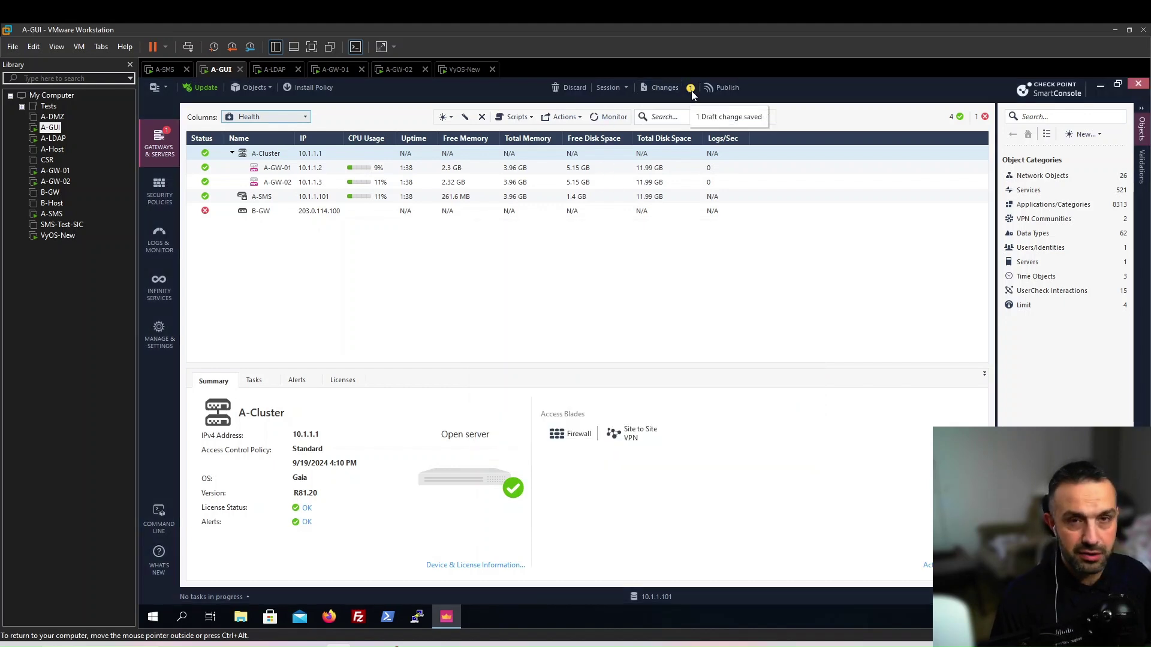
pyautogui.click(573, 87)
pyautogui.click(674, 379)
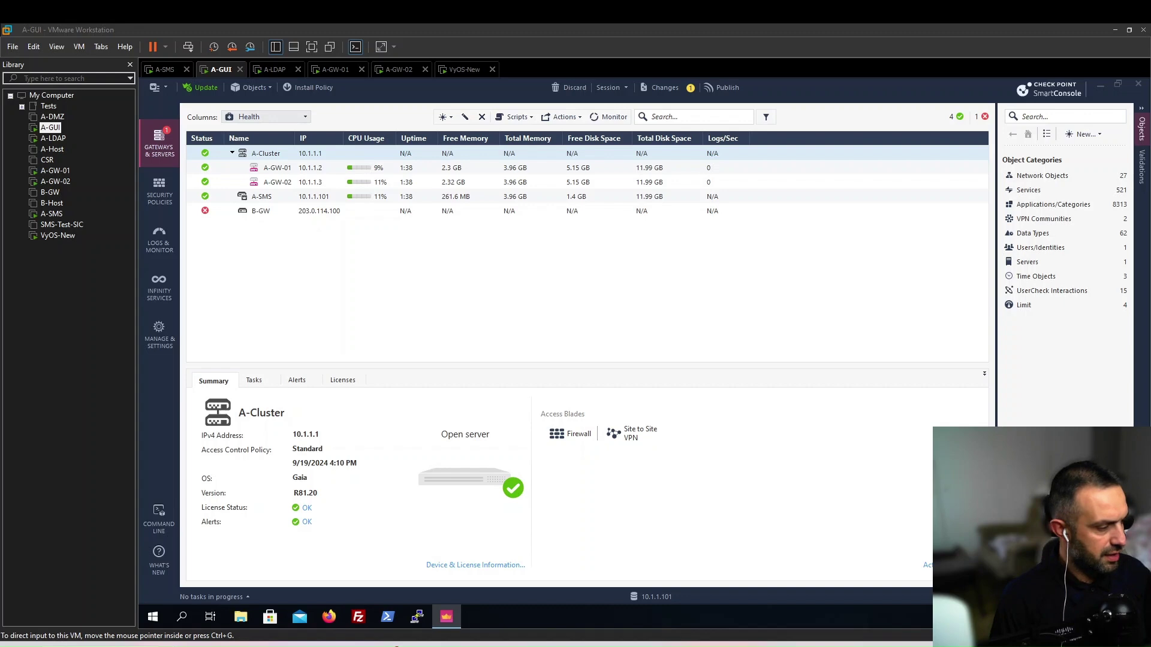
# - Switch back and forth, ending on the 1-Navigation Toolbar PDF to review items 1–8
pyautogui.hotkey('alt', 'Tab')
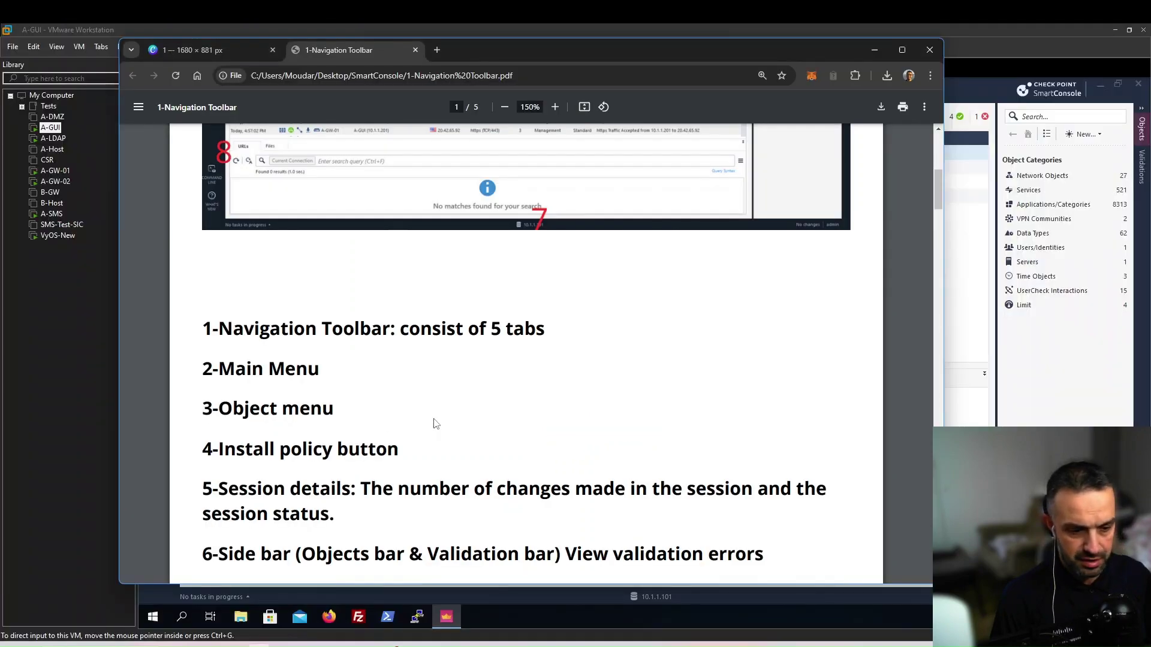
pyautogui.hotkey('alt', 'Tab')
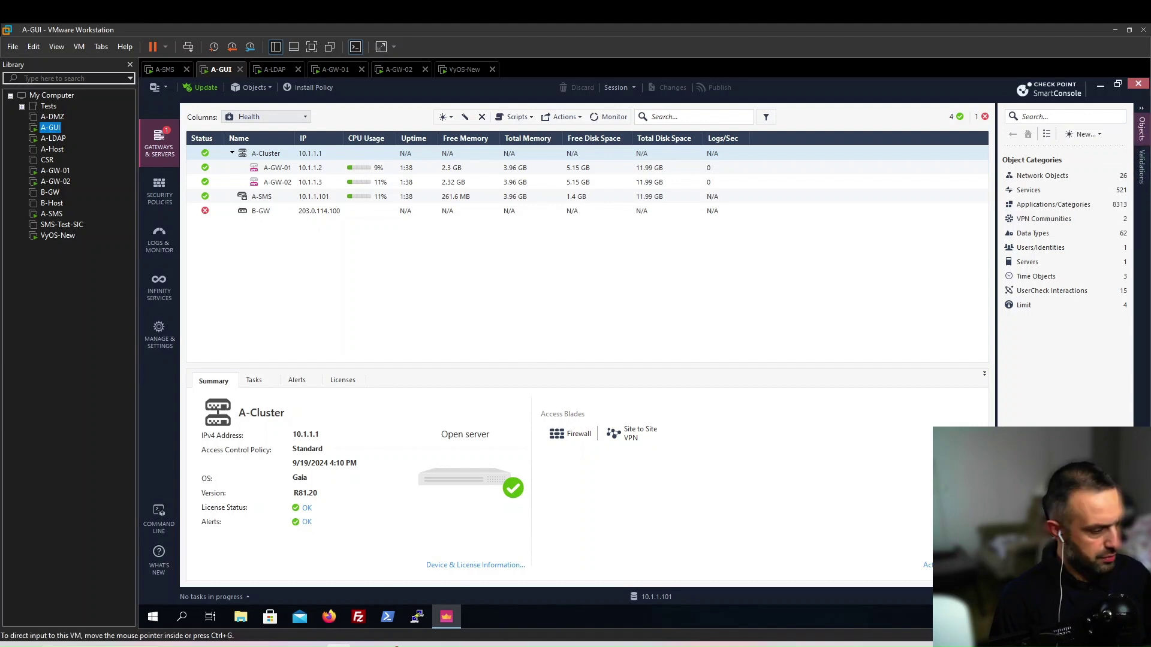
pyautogui.hotkey('alt', 'Tab')
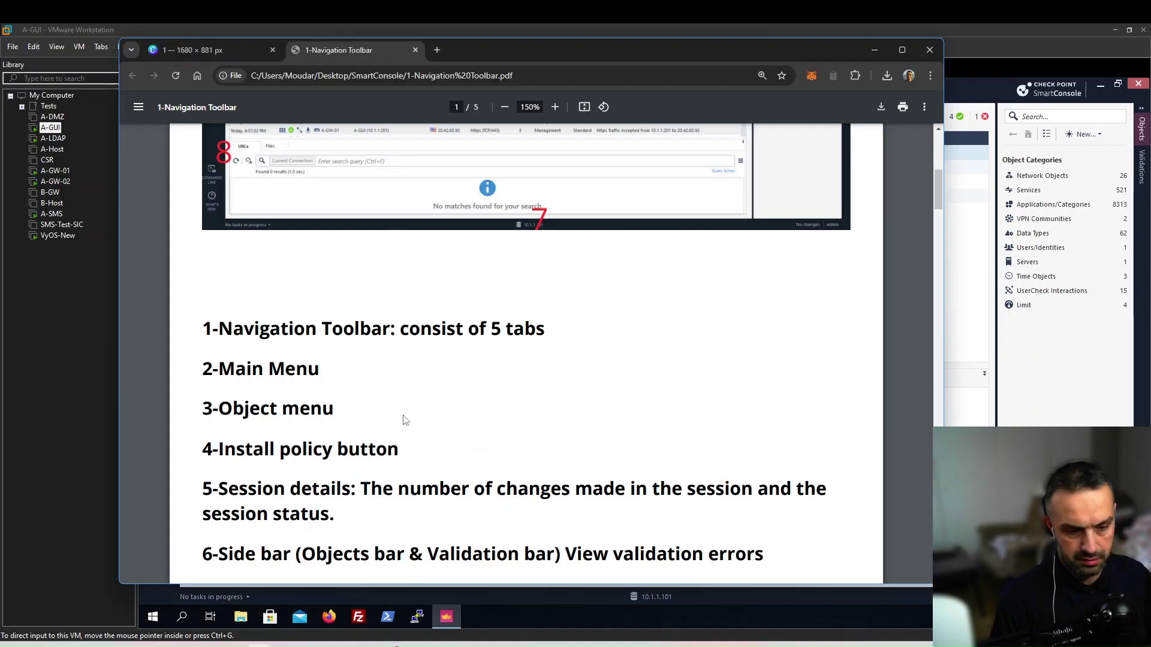
pyautogui.scroll(-3, 442, 419)
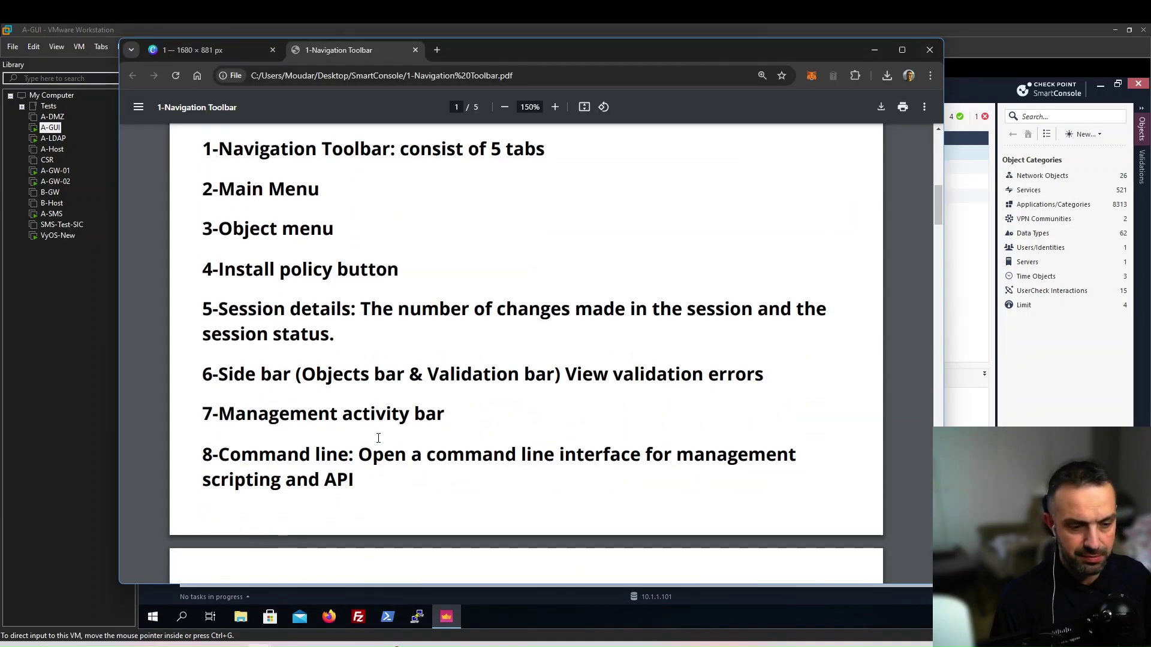
pyautogui.scroll(5, 446, 441)
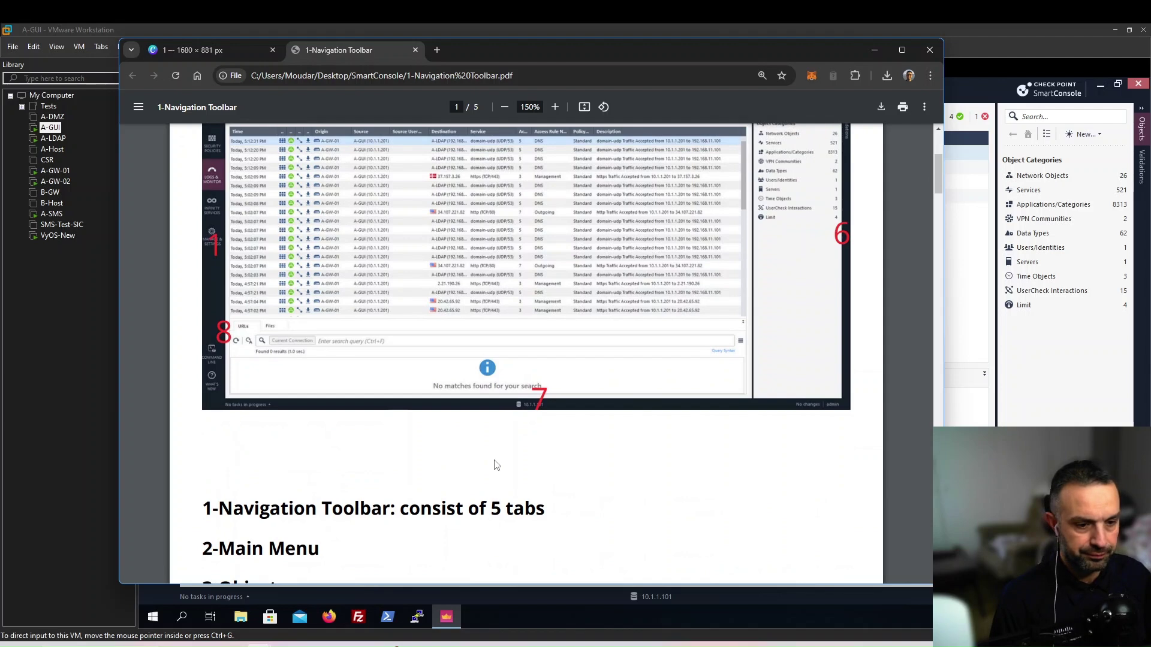
# - Look at SmartConsole's Gateways & Servers view, then bring the PDF's numbered list back in front
pyautogui.click(78, 495)
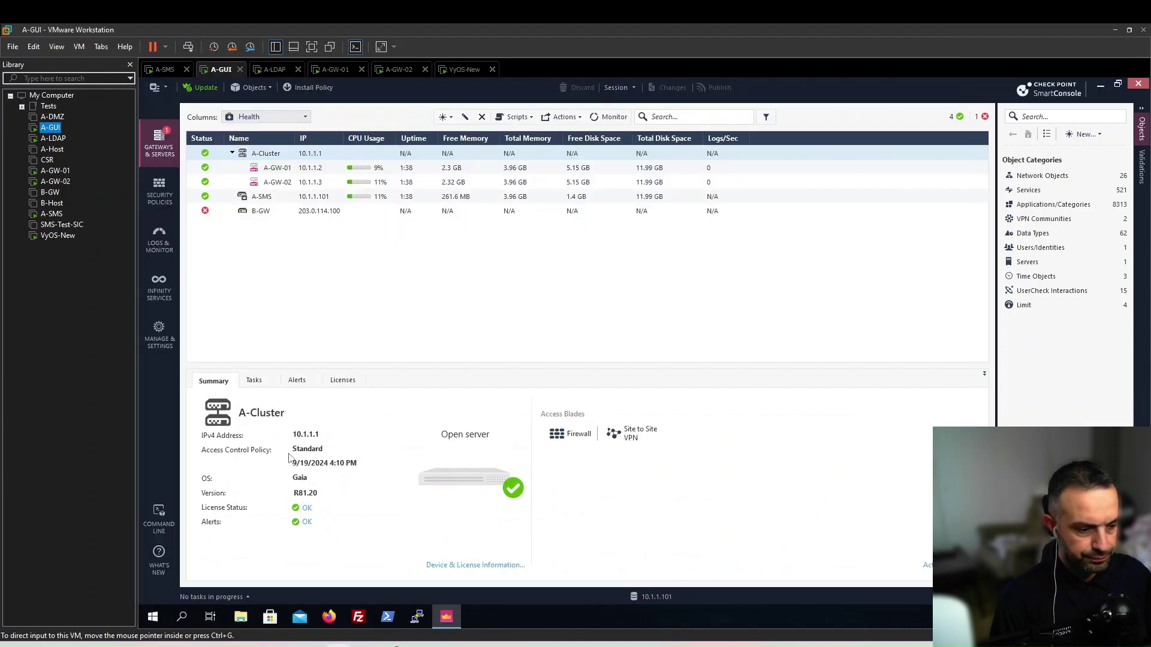
pyautogui.moveTo(514, 489)
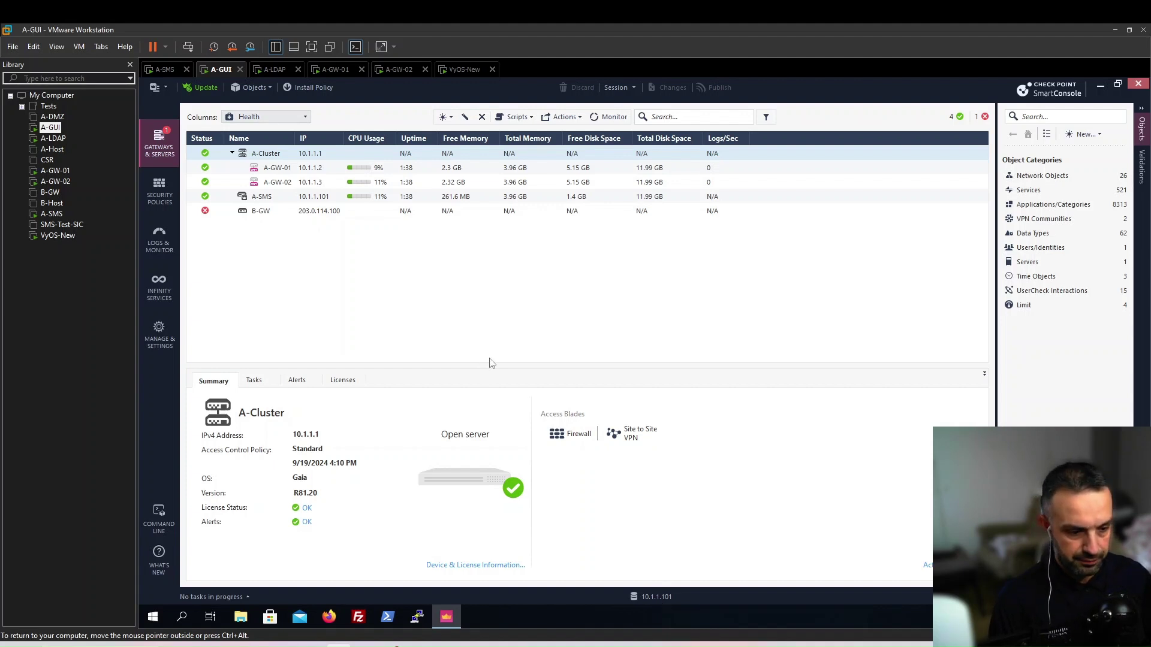
pyautogui.hotkey('ctrl', 'alt')
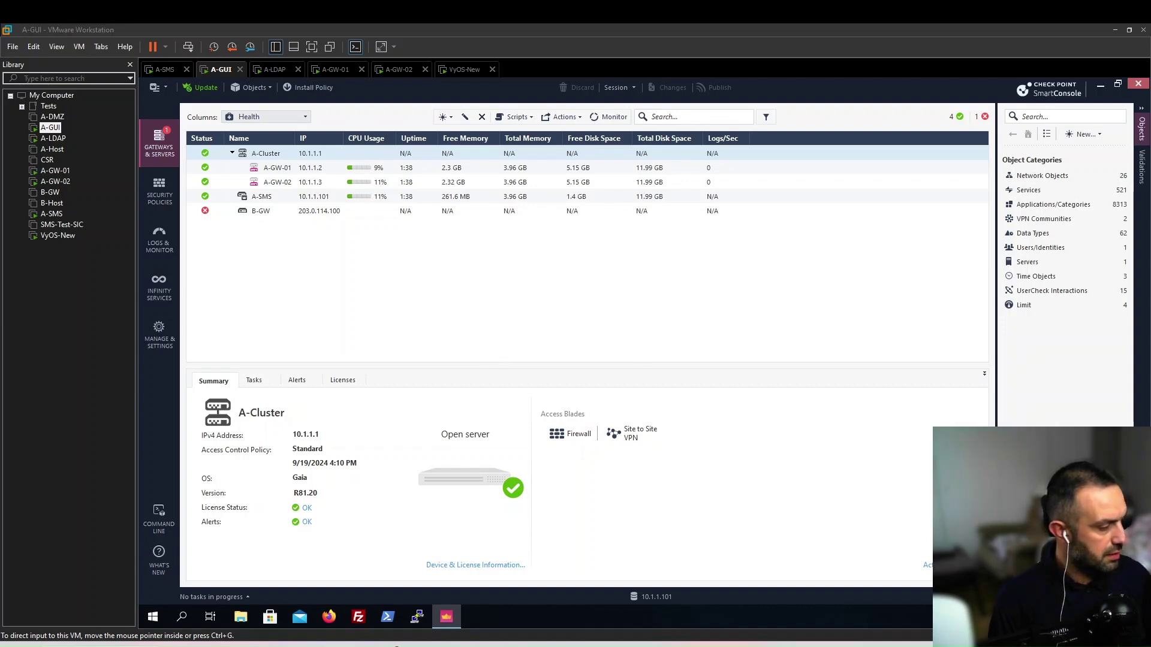
pyautogui.hotkey('alt', 'Tab')
pyautogui.scroll(2, 626, 385)
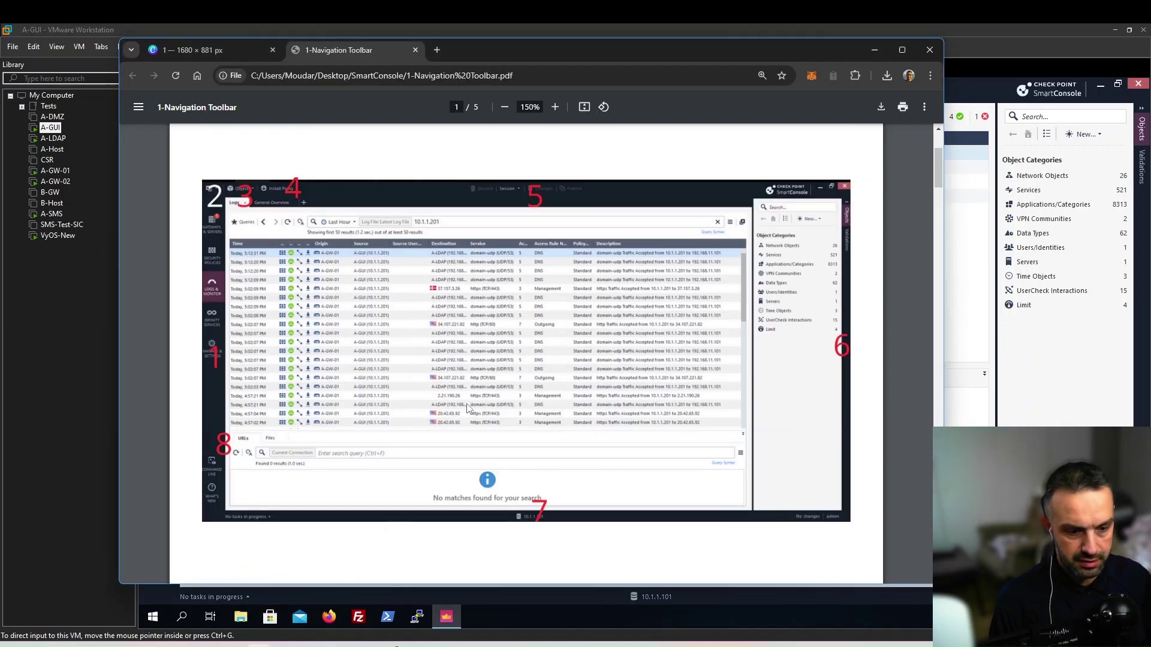
pyautogui.scroll(-6, 468, 408)
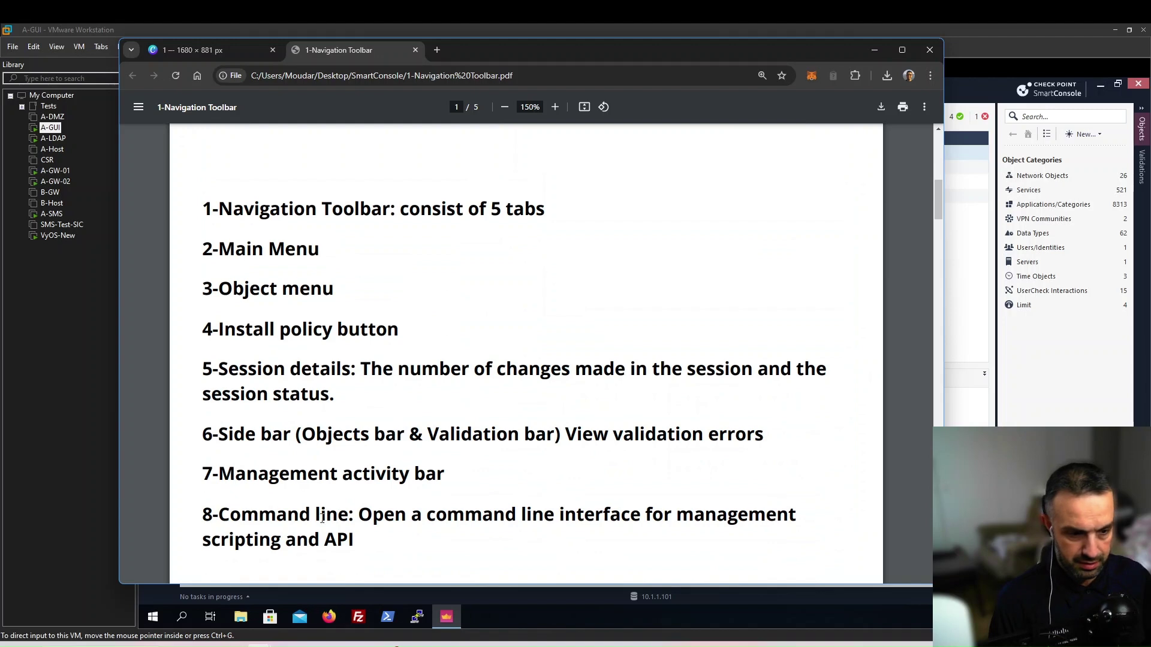
# - Run 'show hosts' in the management command line and scroll through the listed host objects
pyautogui.click(45, 419)
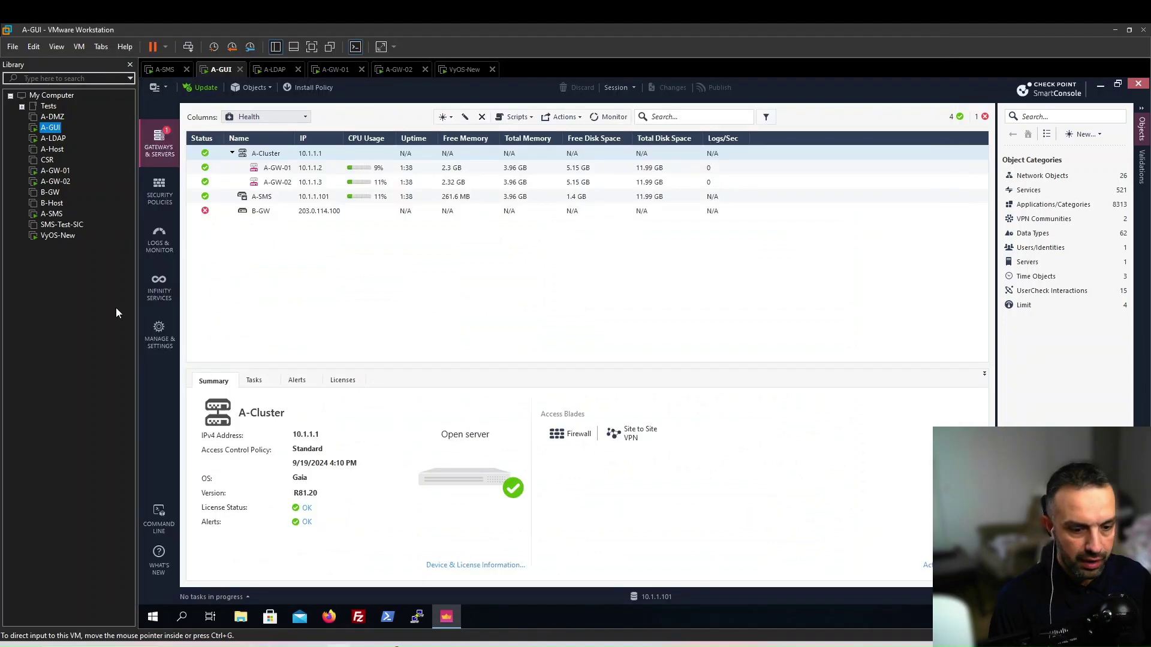
pyautogui.click(160, 524)
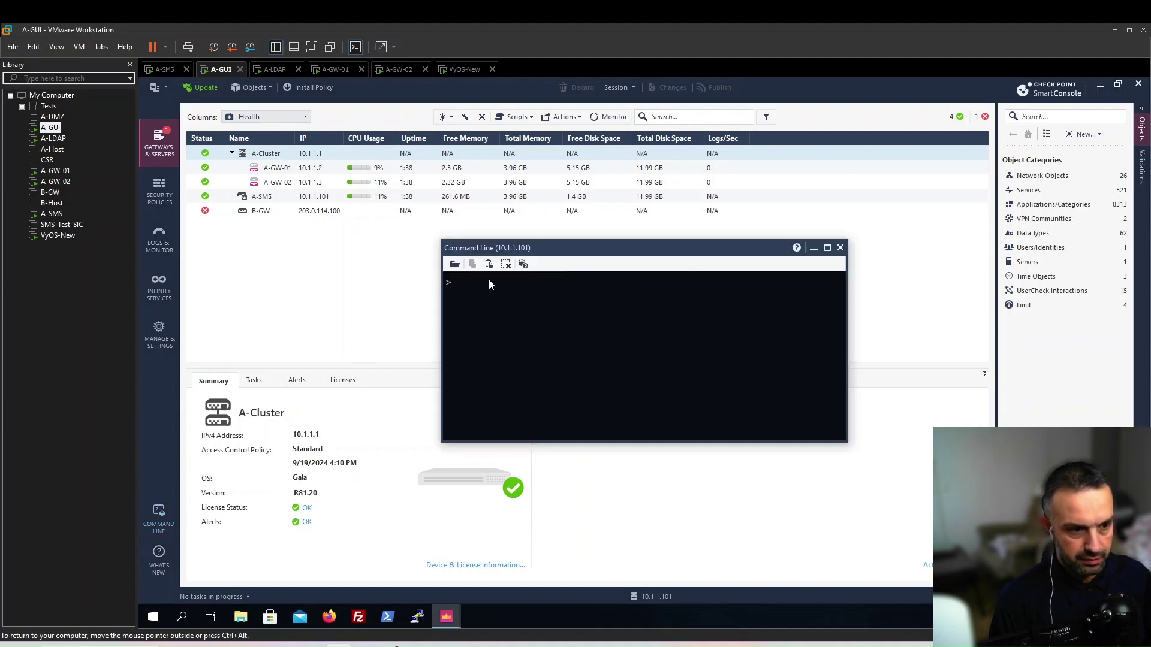
pyautogui.moveTo(573, 251); pyautogui.dragTo(442, 246)
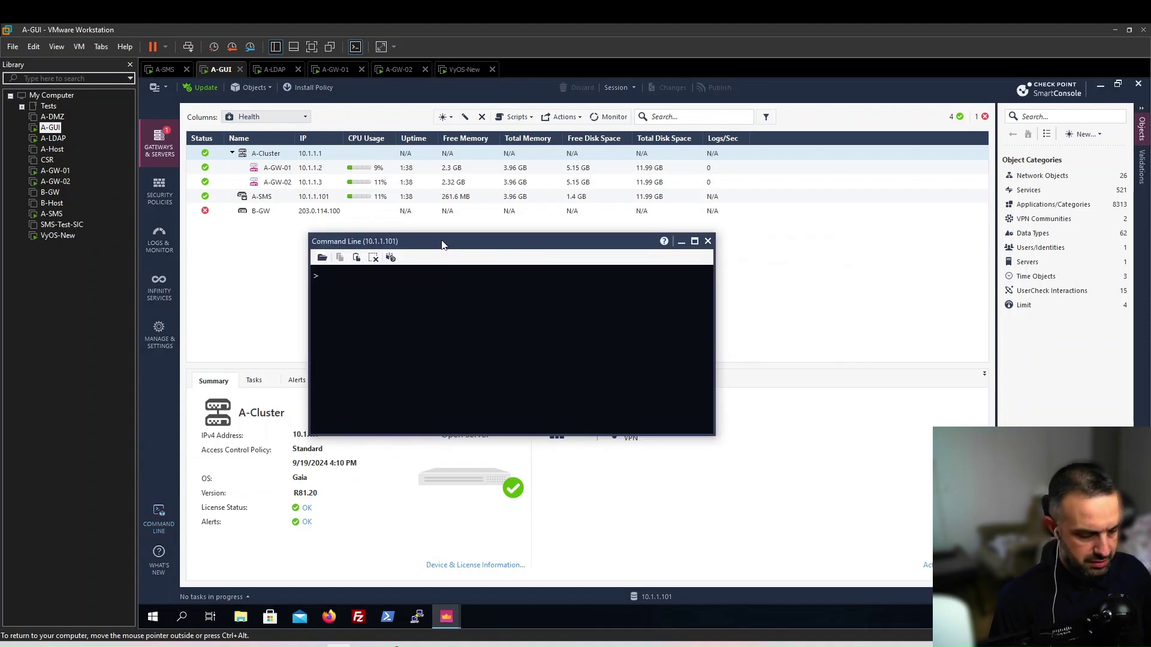
pyautogui.write('show hosts')
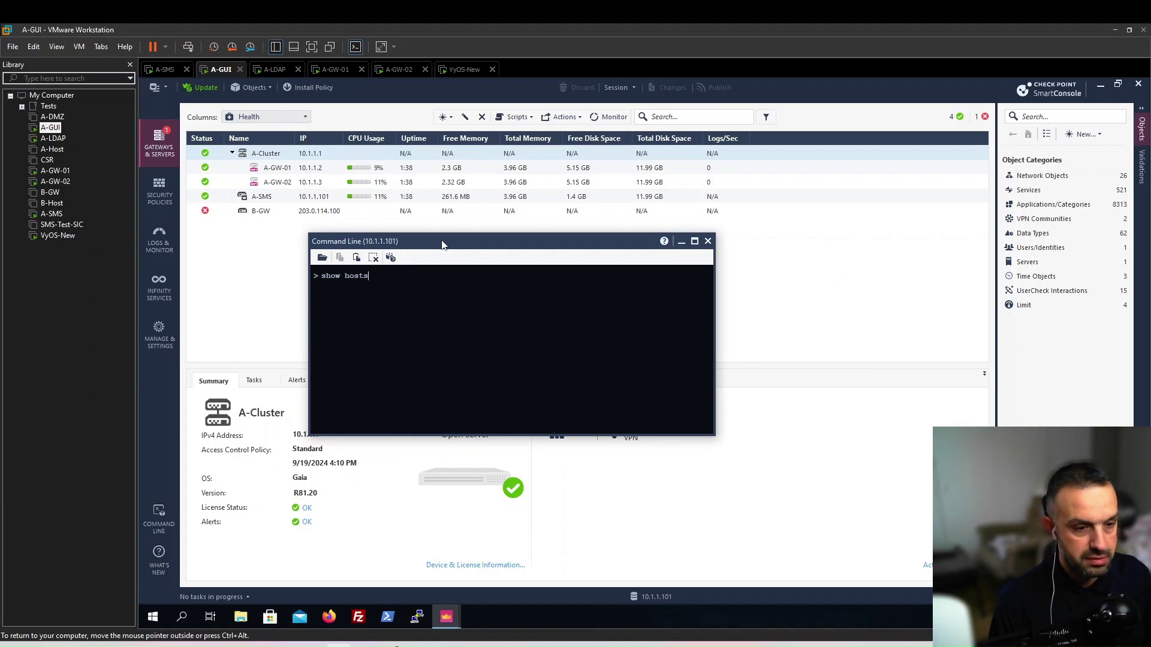
pyautogui.press('Return')
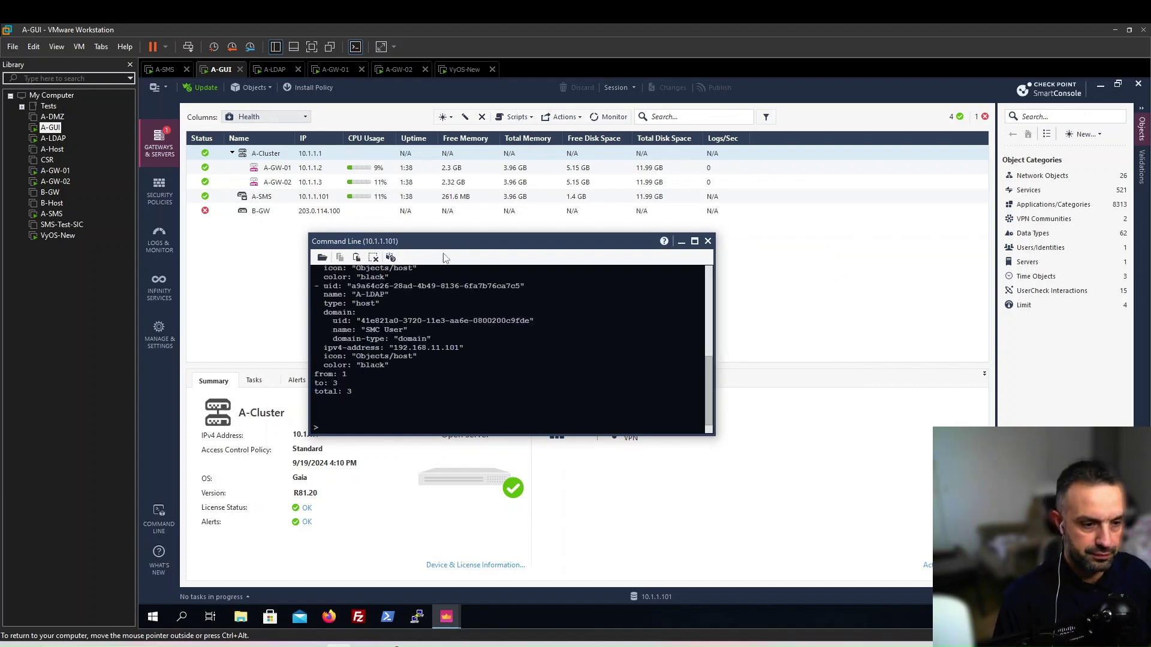
pyautogui.scroll(5, 509, 348)
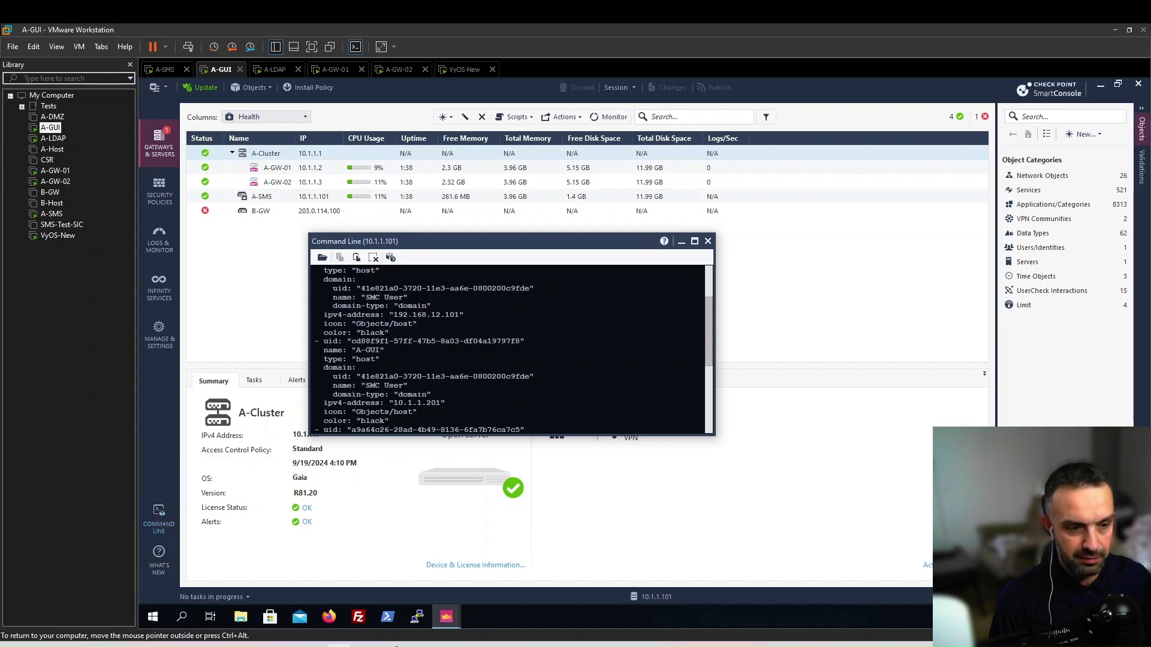
# - Close the command line and review the navigation toolbar notes in the PDF
pyautogui.click(708, 241)
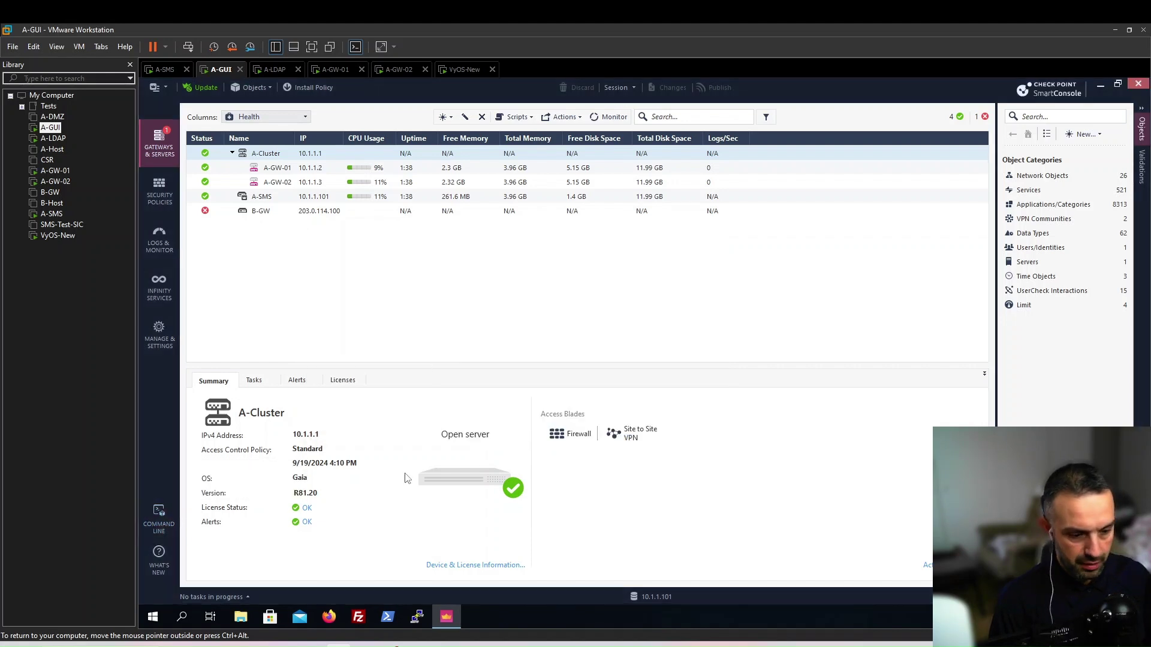
pyautogui.hotkey('alt', 'Tab')
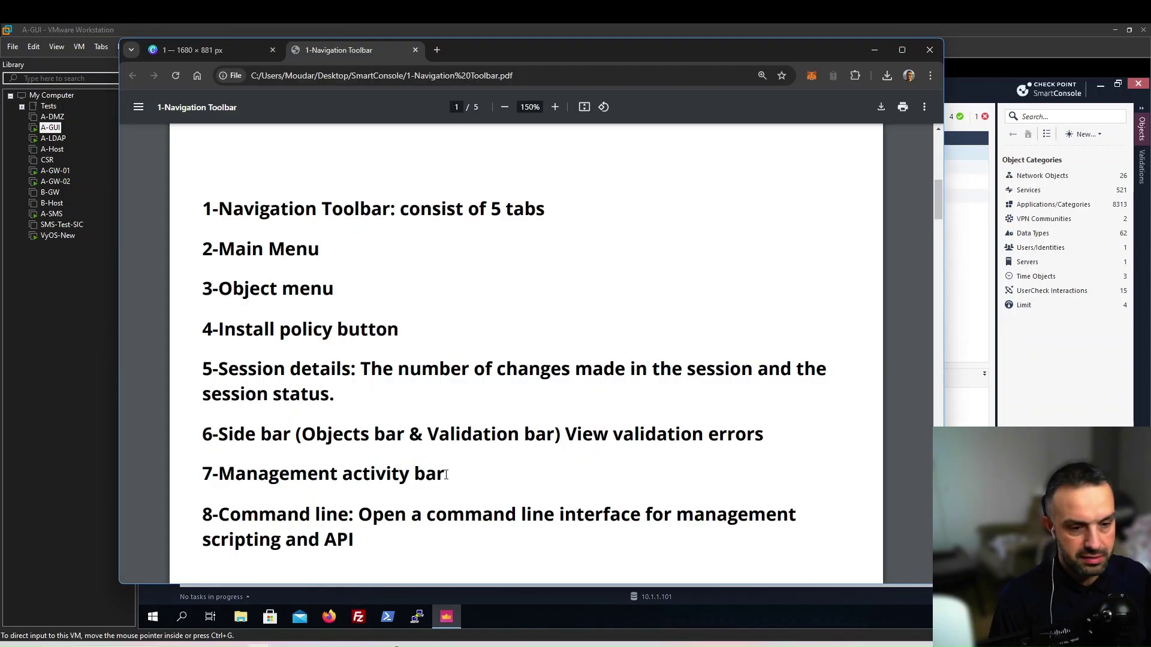
pyautogui.scroll(-6, 422, 382)
pyautogui.scroll(-4, 422, 383)
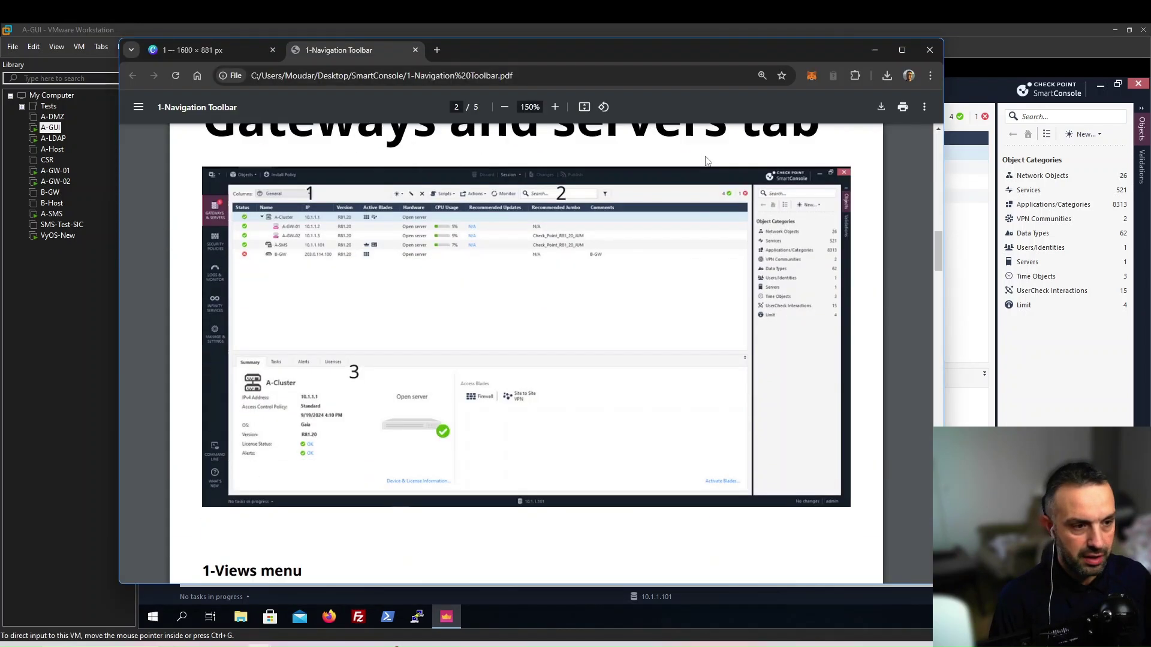
pyautogui.scroll(2, 542, 298)
pyautogui.click(114, 360)
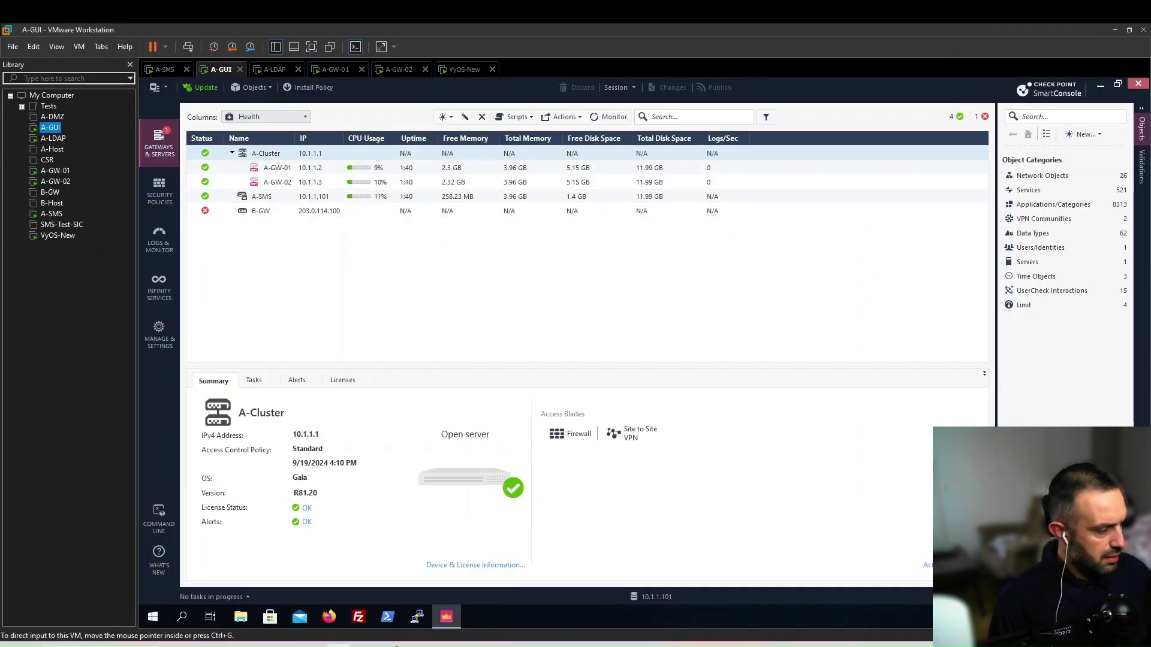
pyautogui.hotkey('alt', 'Tab')
pyautogui.scroll(-3, 244, 385)
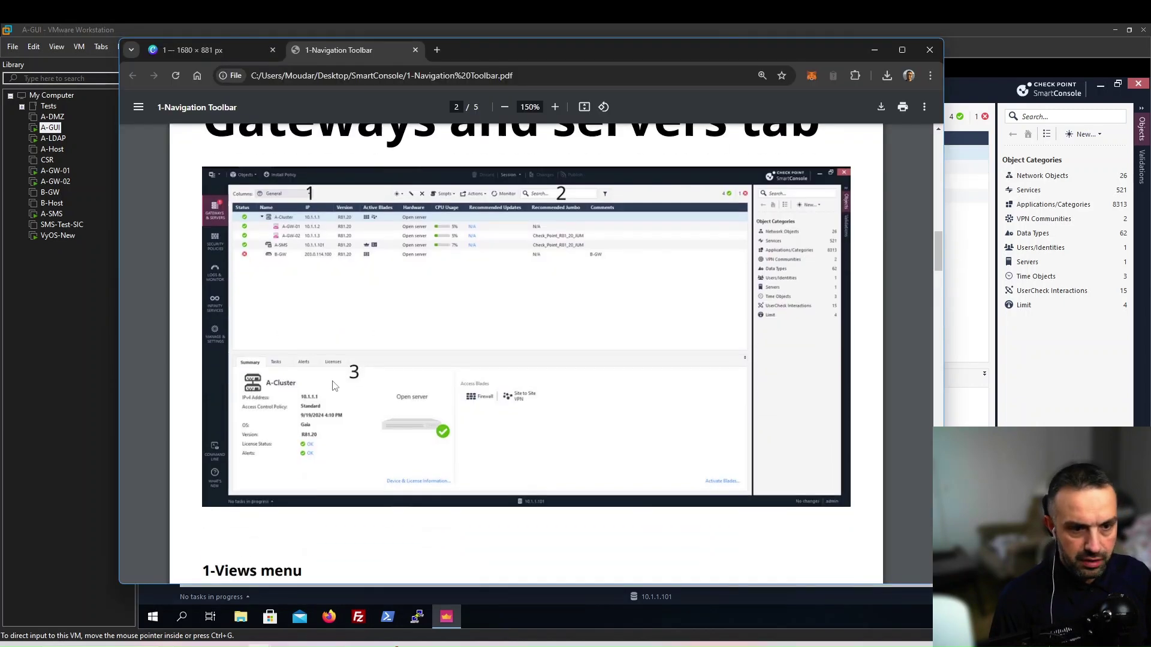
pyautogui.scroll(-1, 312, 383)
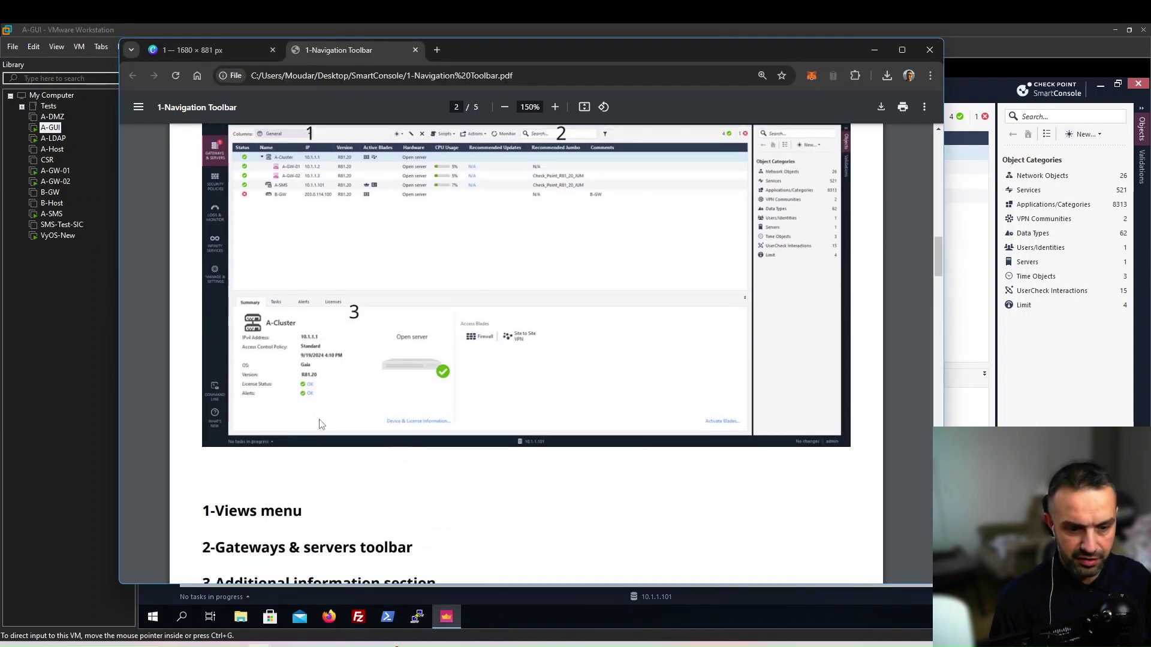
pyautogui.hotkey('alt', 'Tab')
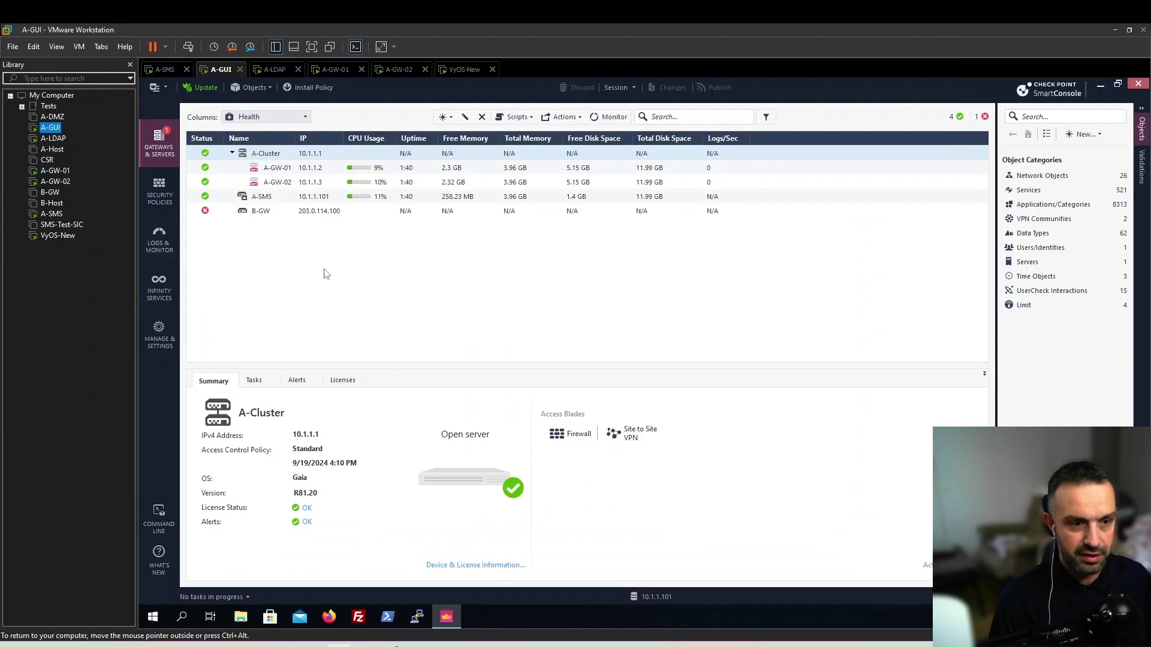
# - Switch the gateways table columns between the General, Health and Traffic views
pyautogui.click(275, 116)
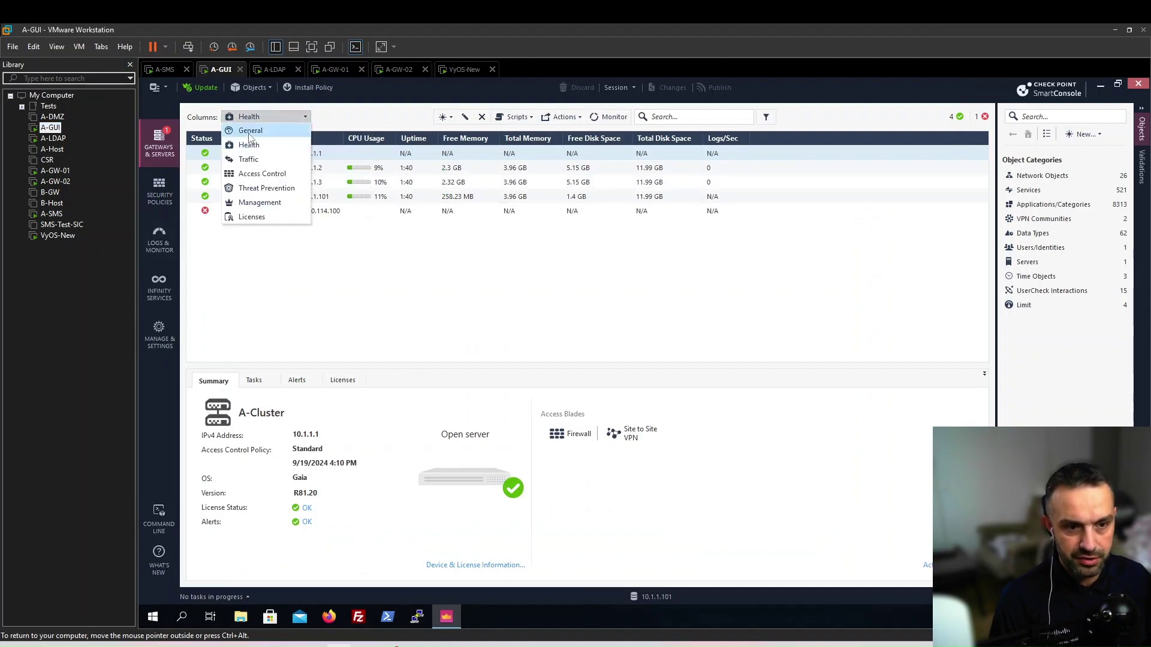
pyautogui.click(264, 129)
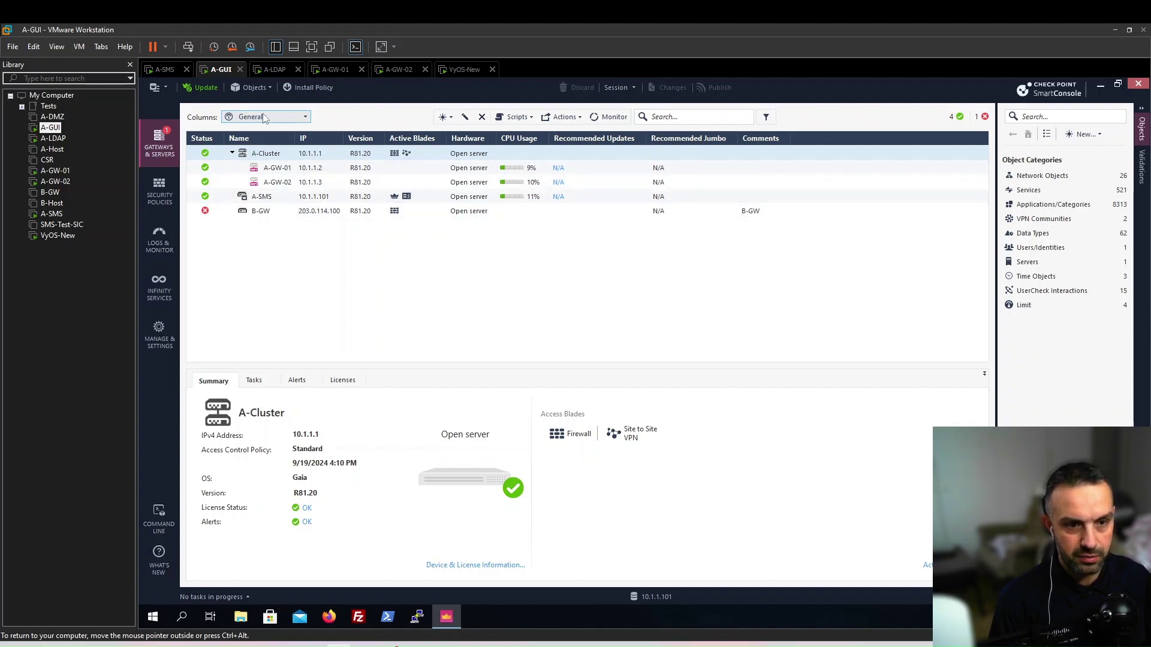
pyautogui.click(303, 117)
pyautogui.click(254, 148)
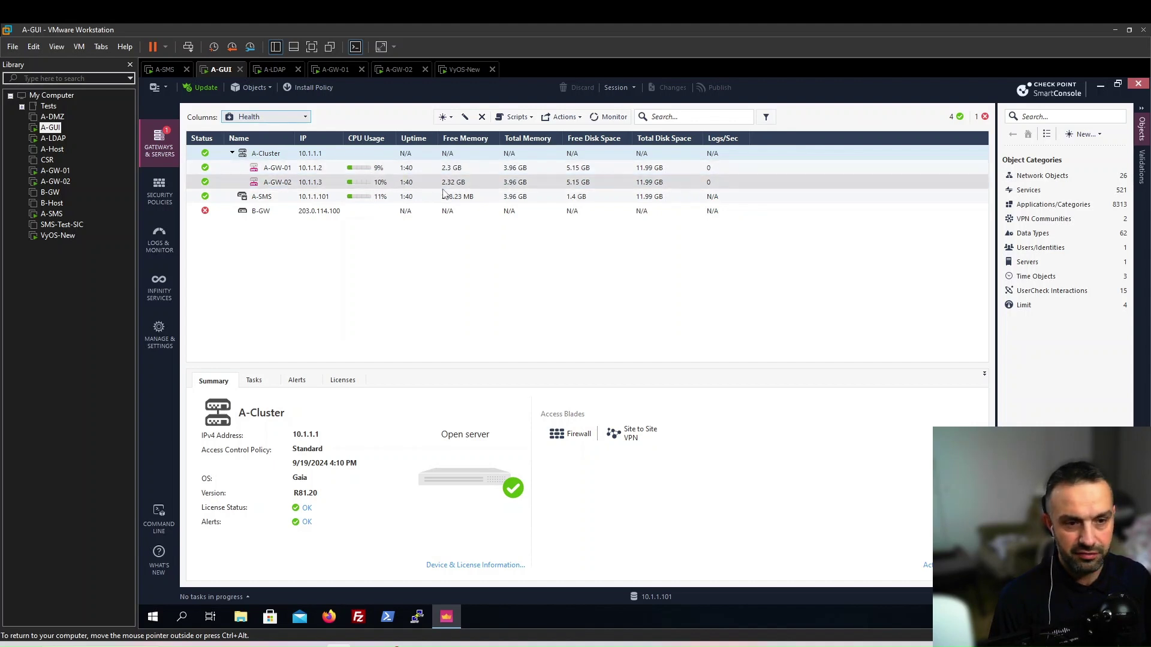
pyautogui.click(295, 122)
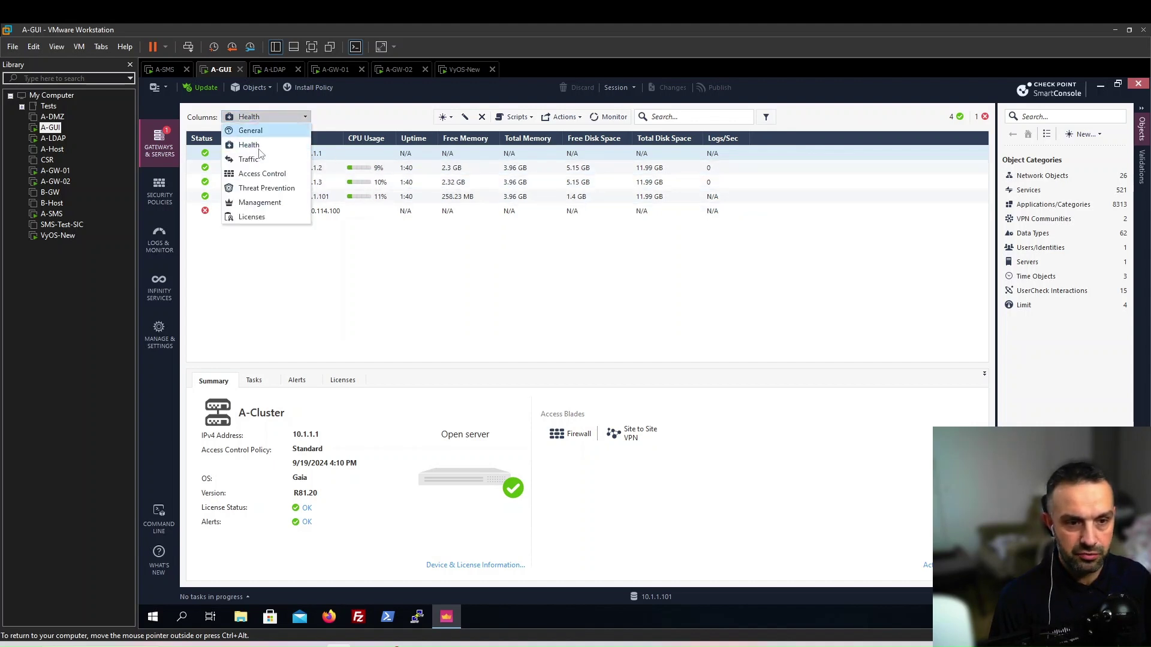
pyautogui.click(319, 233)
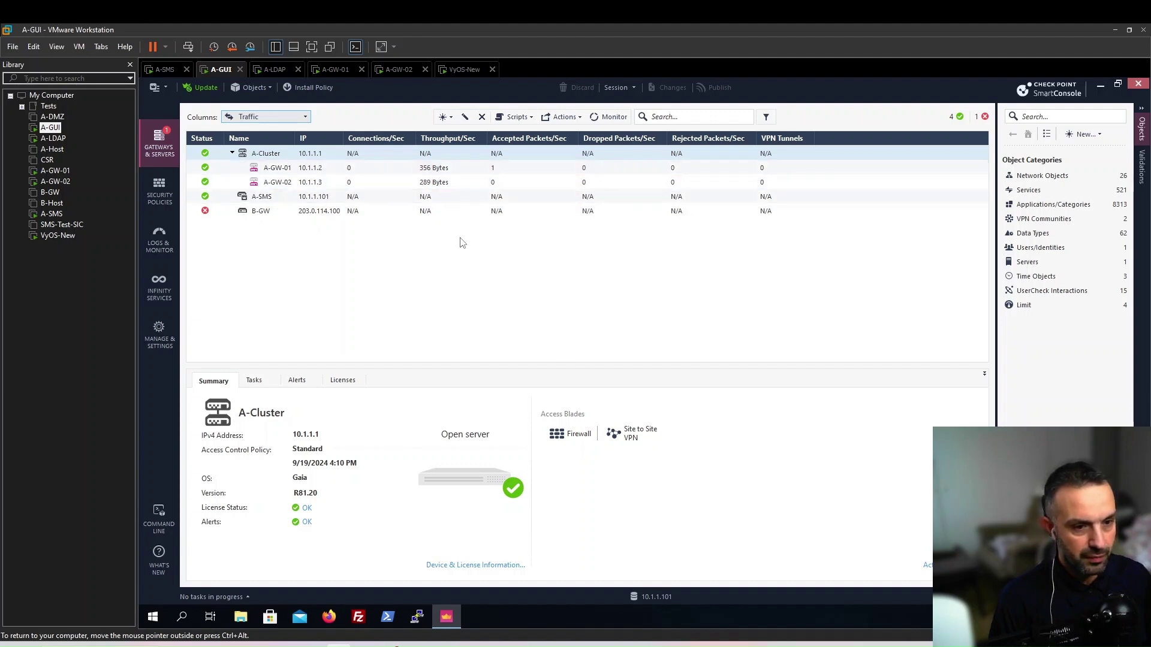
# - Try the Access Control column view, then settle on Traffic columns
pyautogui.click(287, 119)
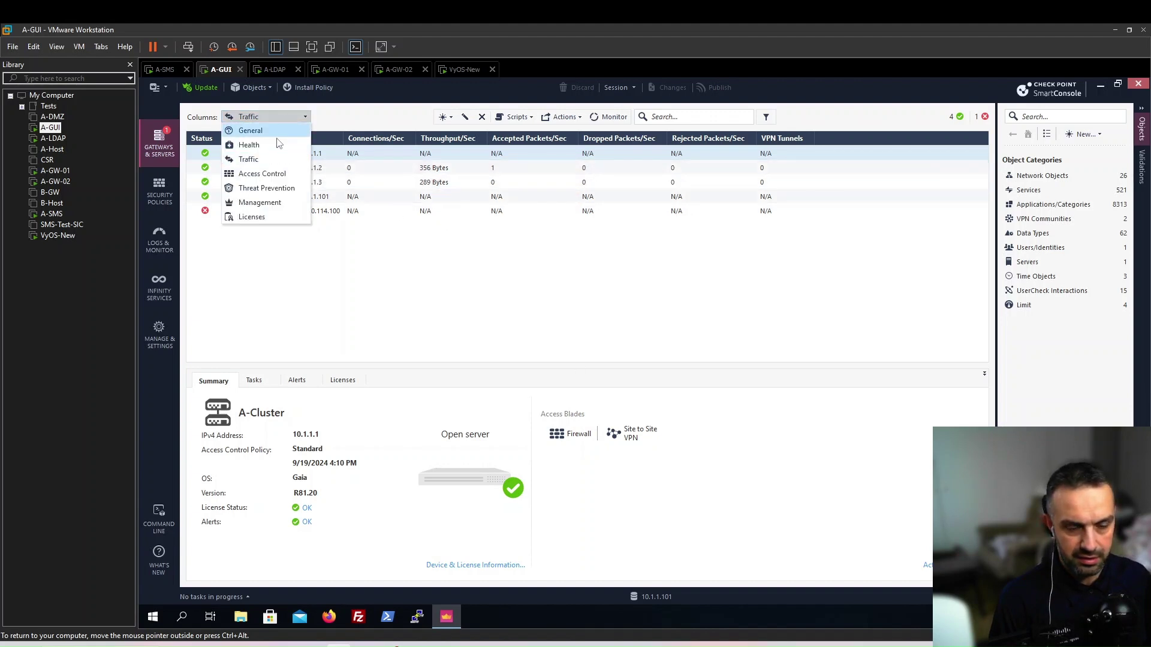
pyautogui.click(266, 160)
pyautogui.press('Down')
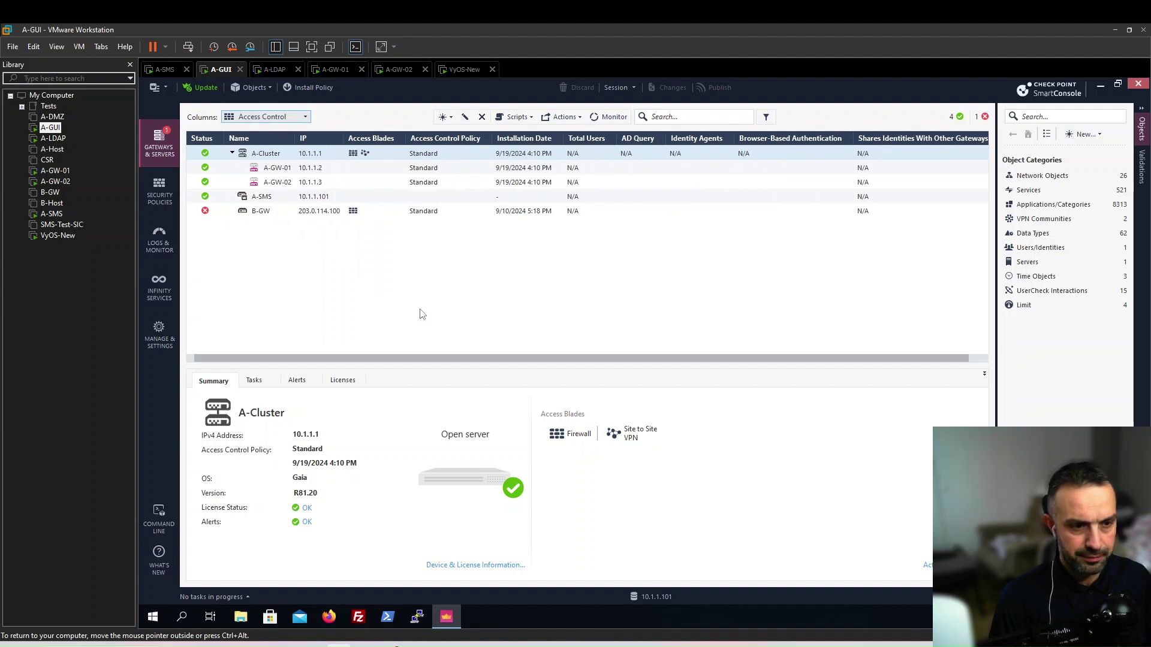
pyautogui.click(268, 118)
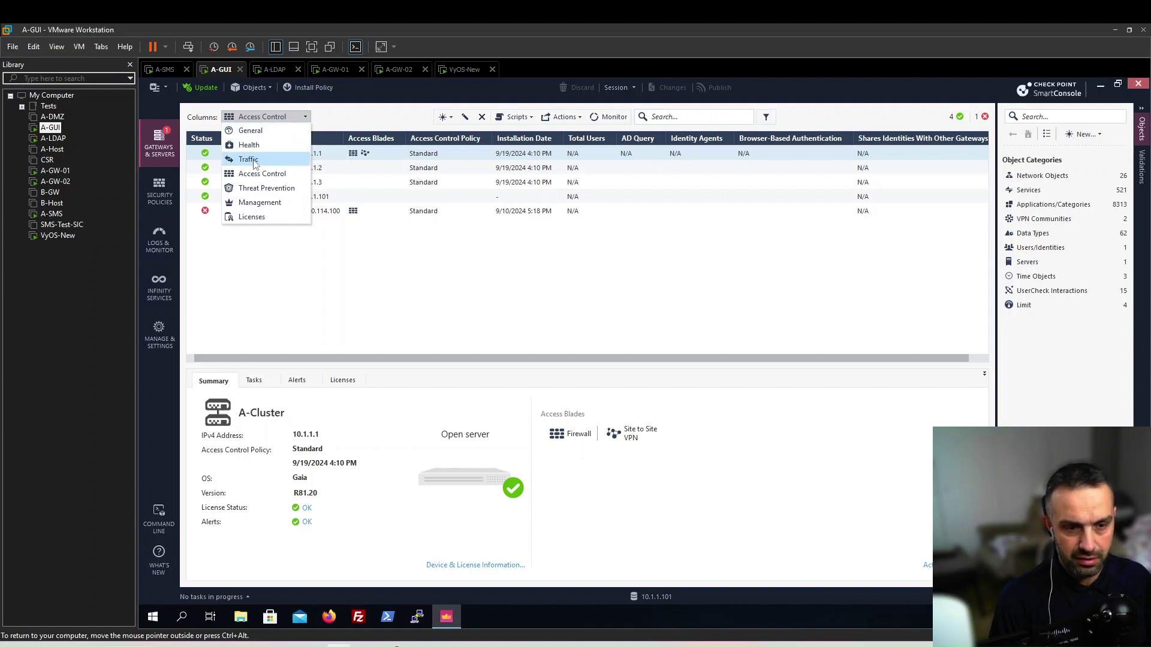
pyautogui.click(254, 164)
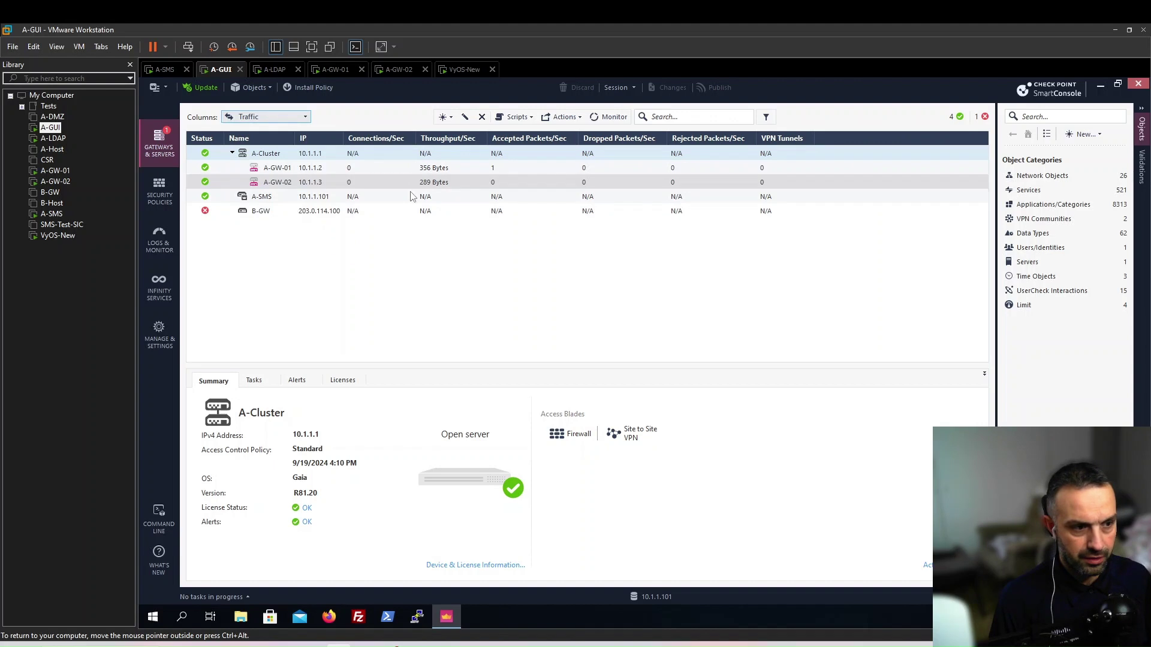
pyautogui.click(262, 118)
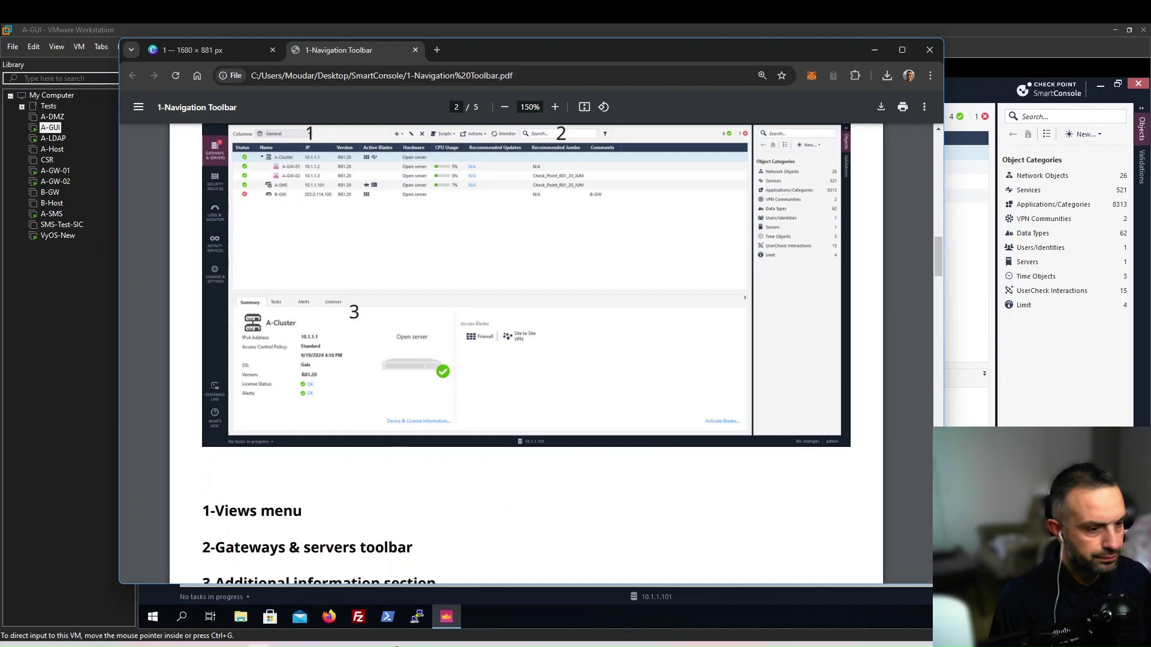
# - Consult the PDF notes and dismiss the column views list, keeping Traffic columns
pyautogui.hotkey('alt', 'Tab')
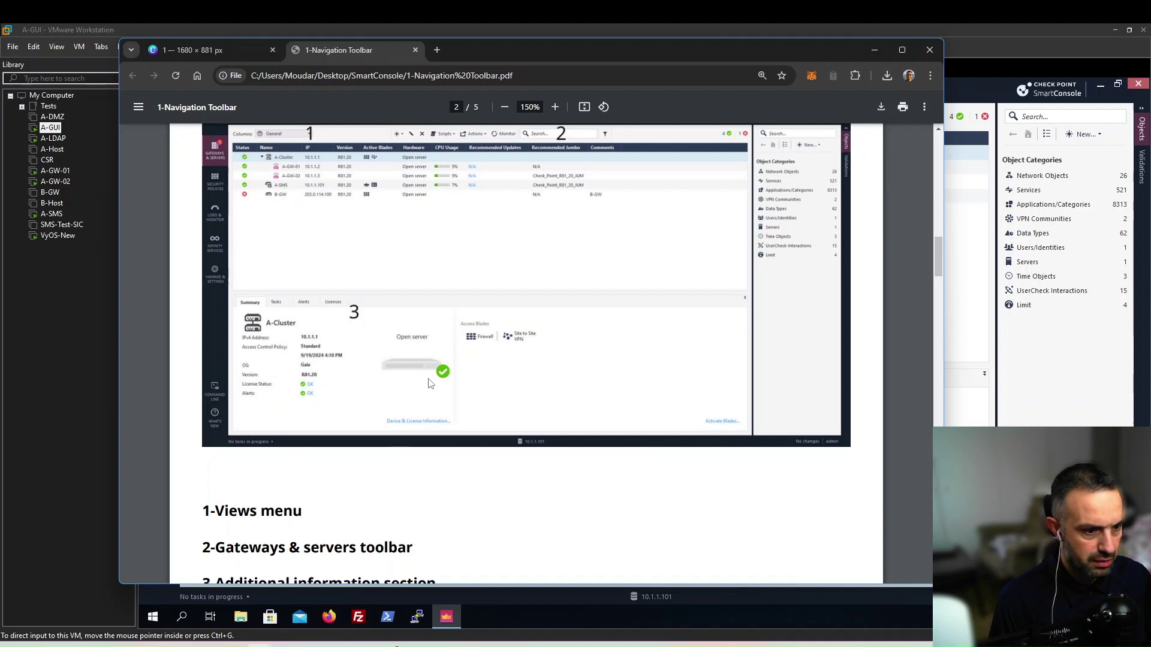
pyautogui.scroll(-1, 332, 536)
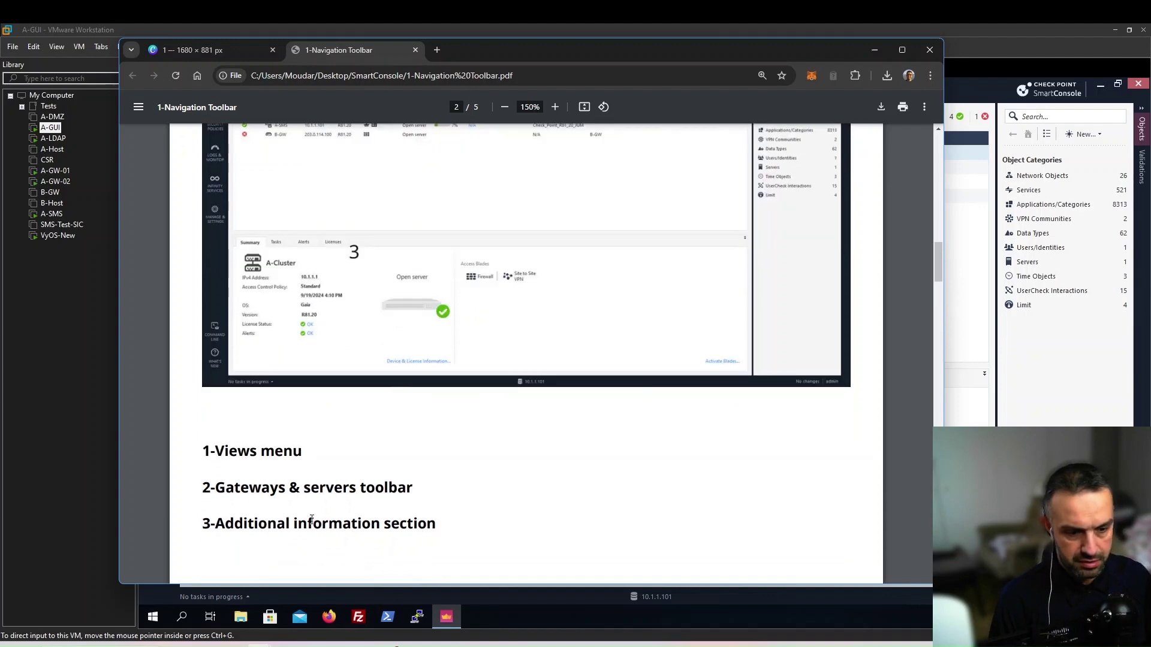
pyautogui.hotkey('alt', 'Tab')
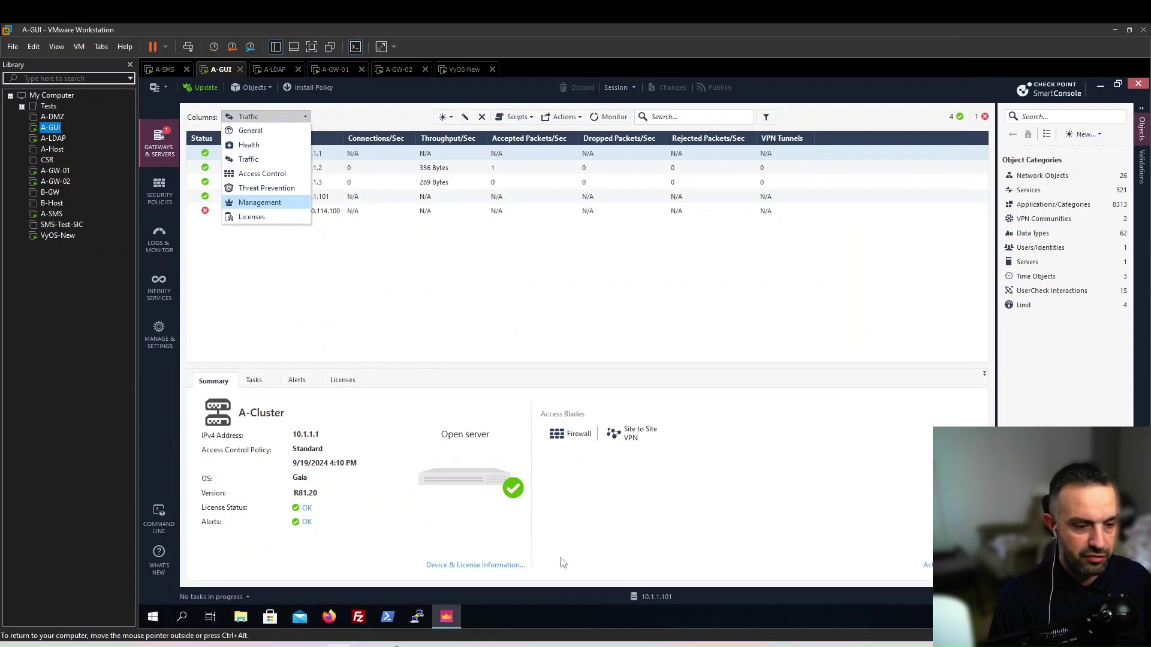
pyautogui.click(417, 303)
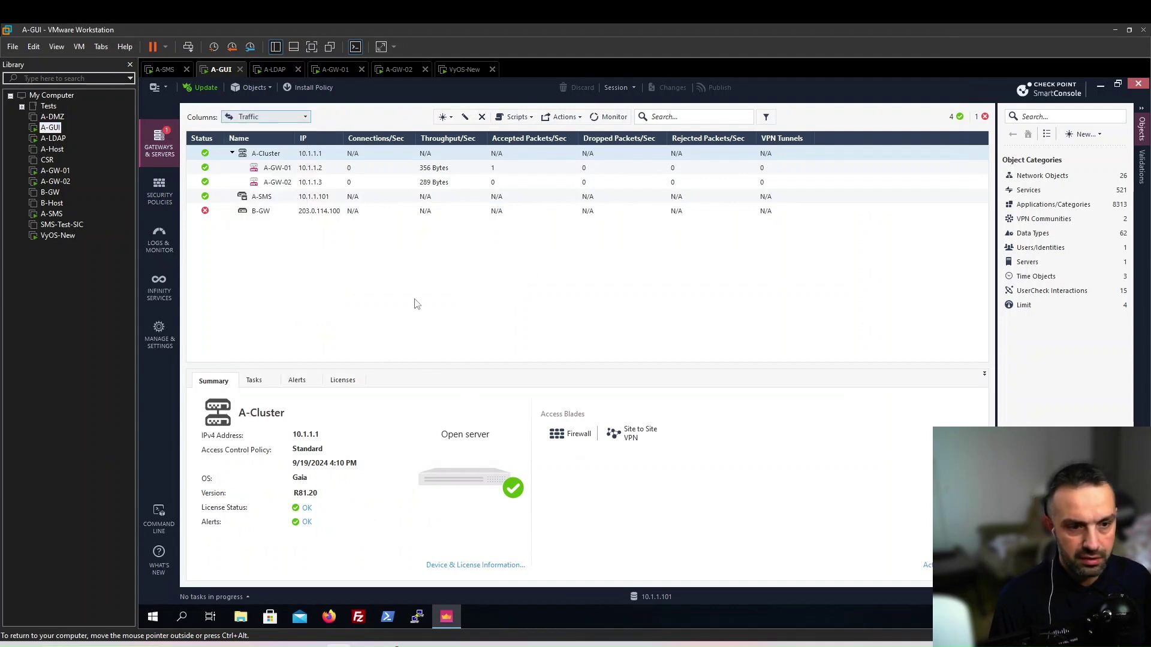
# - Select A-GW-01 and check its alerts and licenses, ending on its Summary tab
pyautogui.click(277, 171)
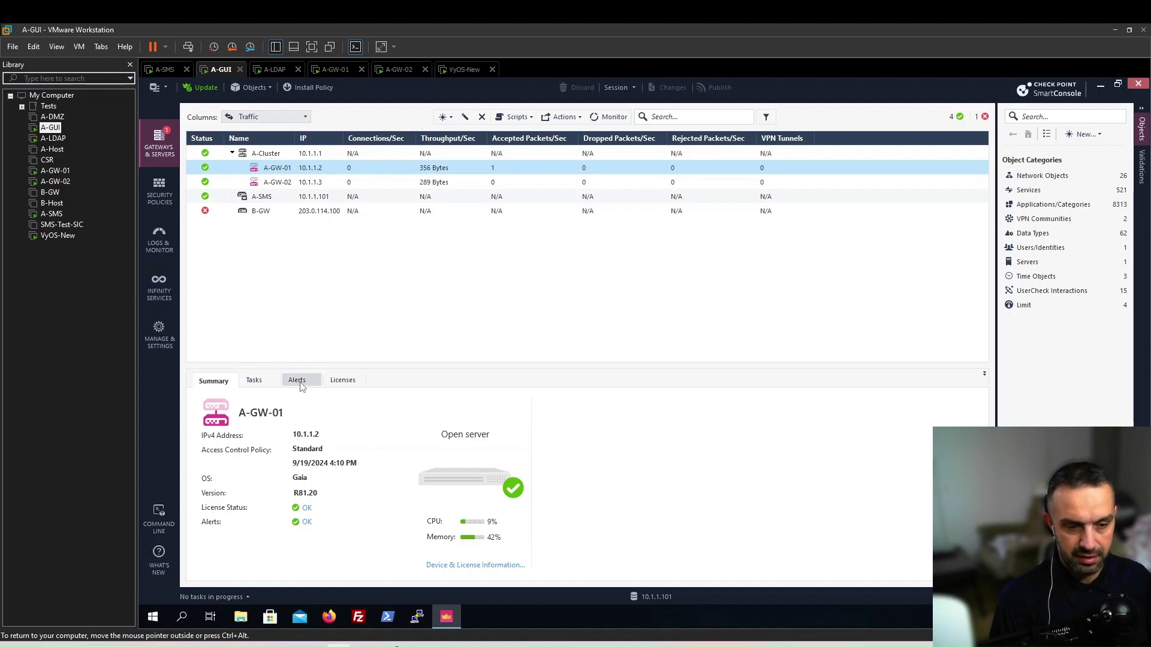
pyautogui.click(300, 382)
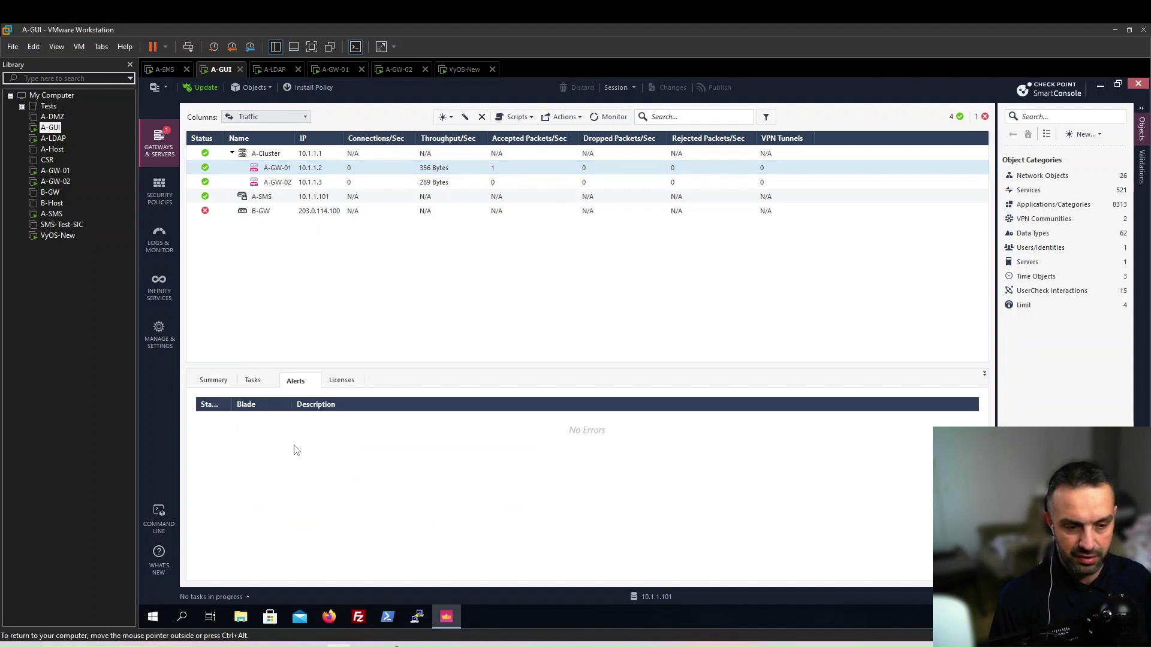
pyautogui.click(342, 383)
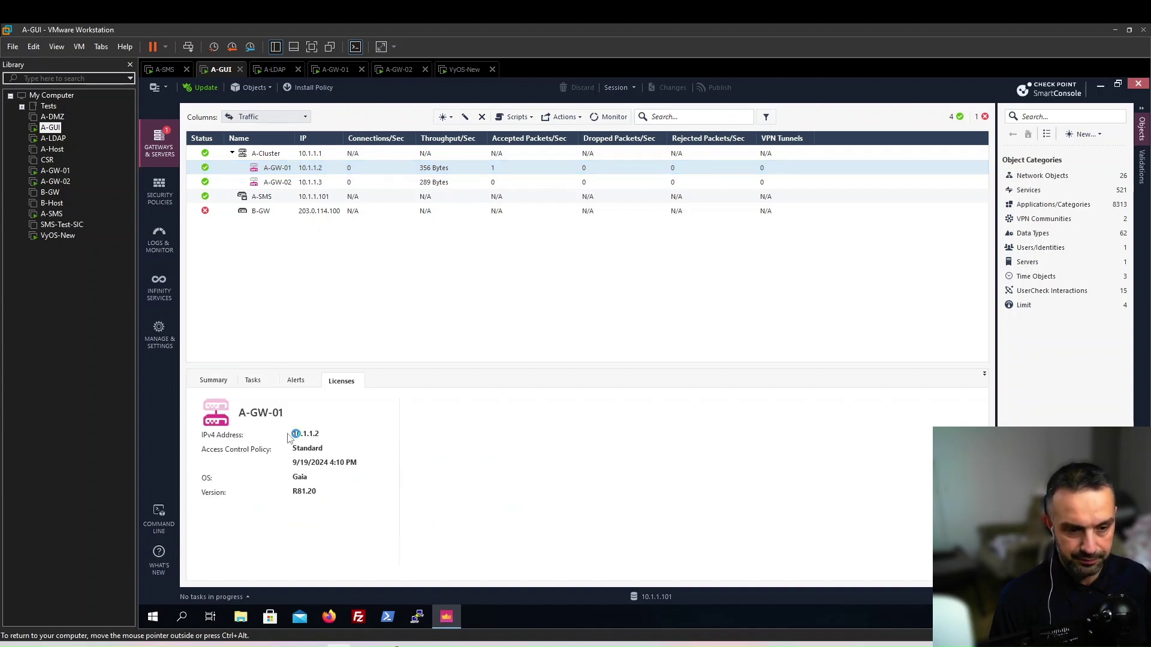
pyautogui.click(211, 382)
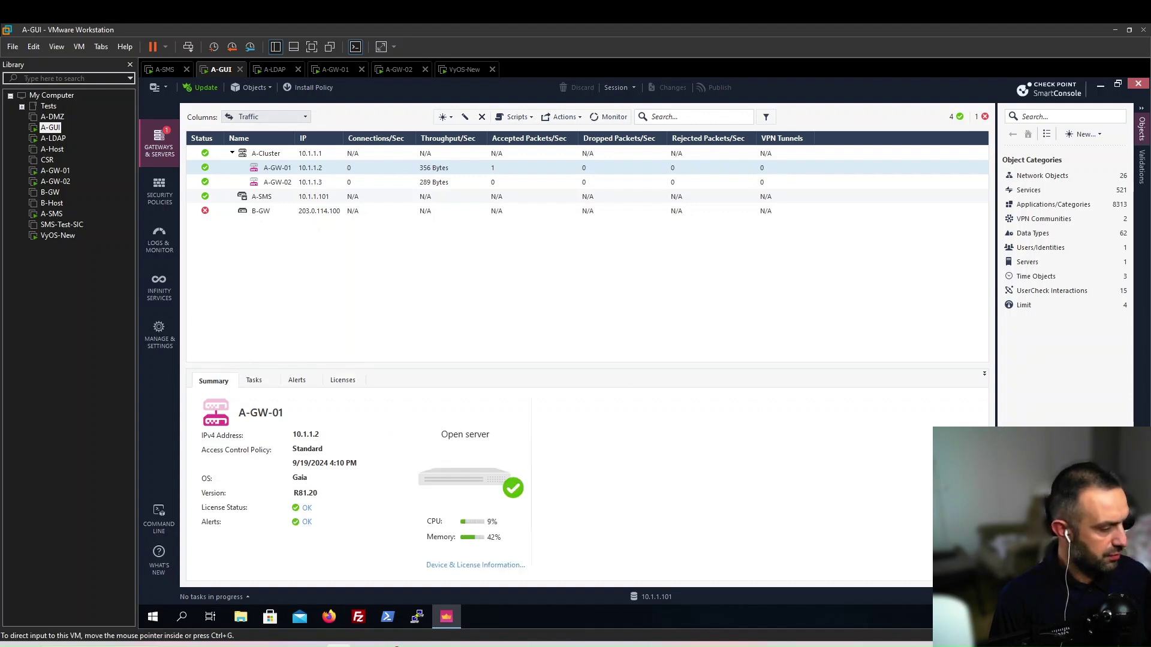
# - Check the PDF notes and switch SmartConsole to the Security Policies view
pyautogui.hotkey('alt', 'Tab')
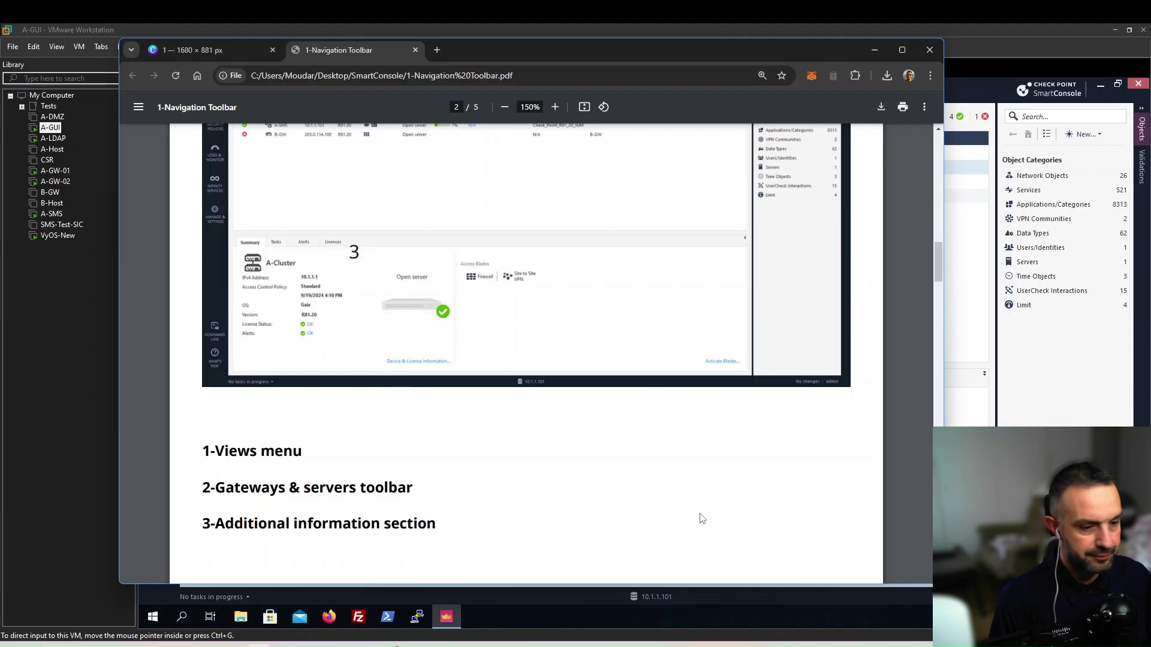
pyautogui.scroll(-5, 496, 398)
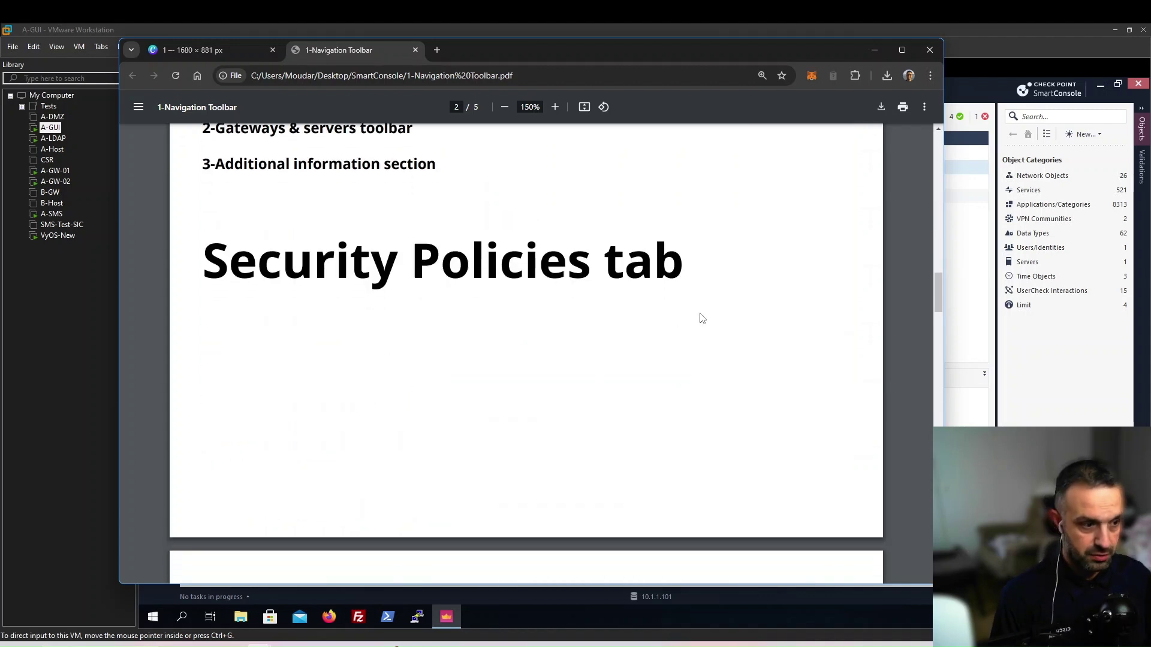
pyautogui.click(77, 473)
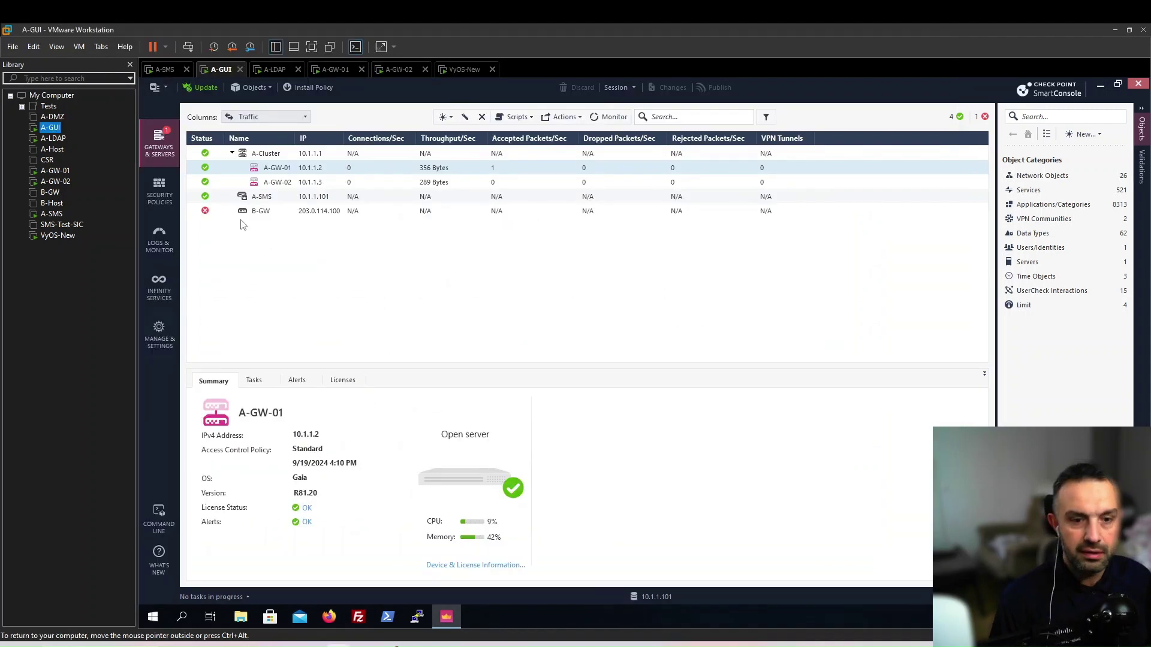
pyautogui.click(159, 191)
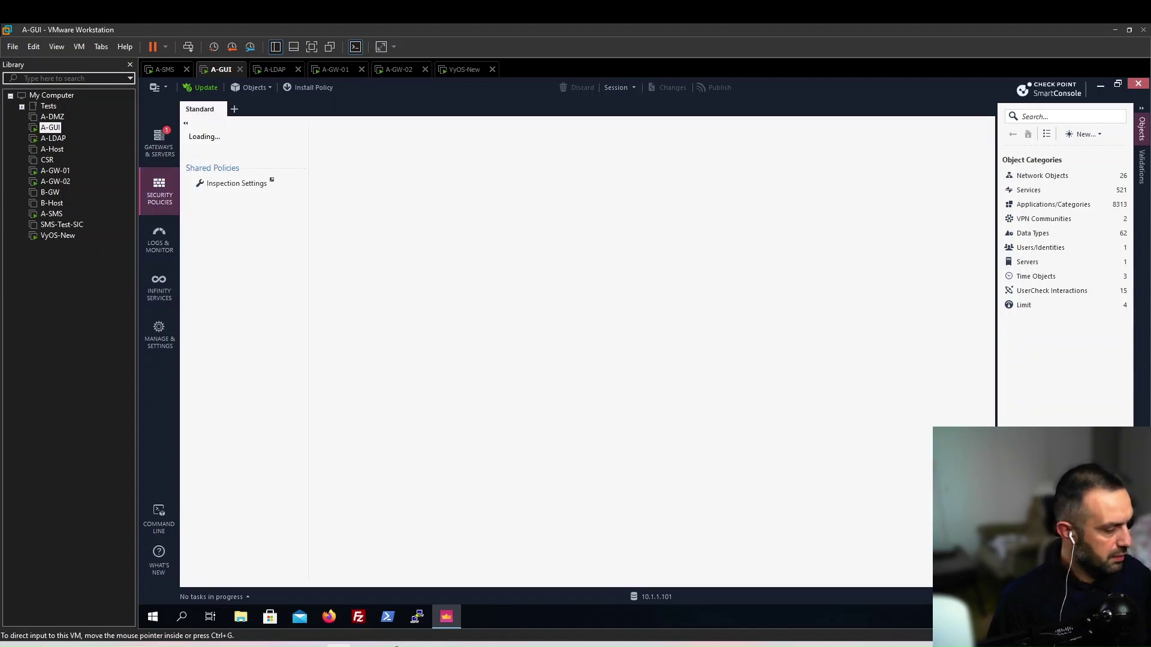
# - Review the PDF again, then add a Manage Policies tab beside the Standard policy
pyautogui.hotkey('alt', 'Tab')
pyautogui.scroll(-8, 518, 393)
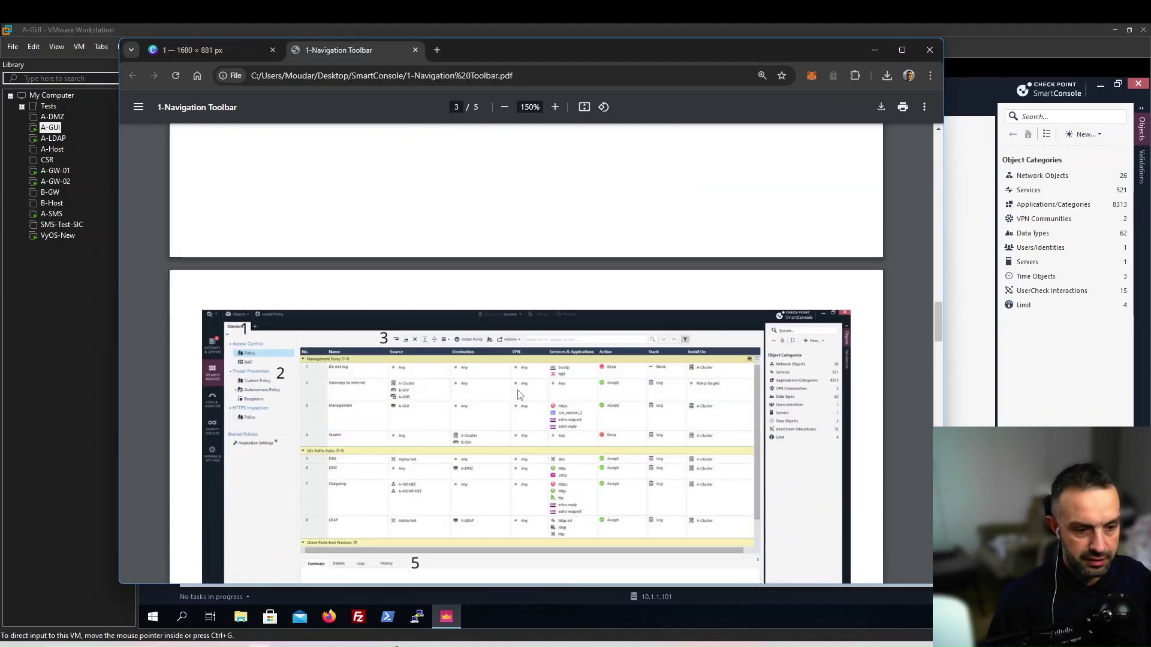
pyautogui.scroll(-1, 519, 395)
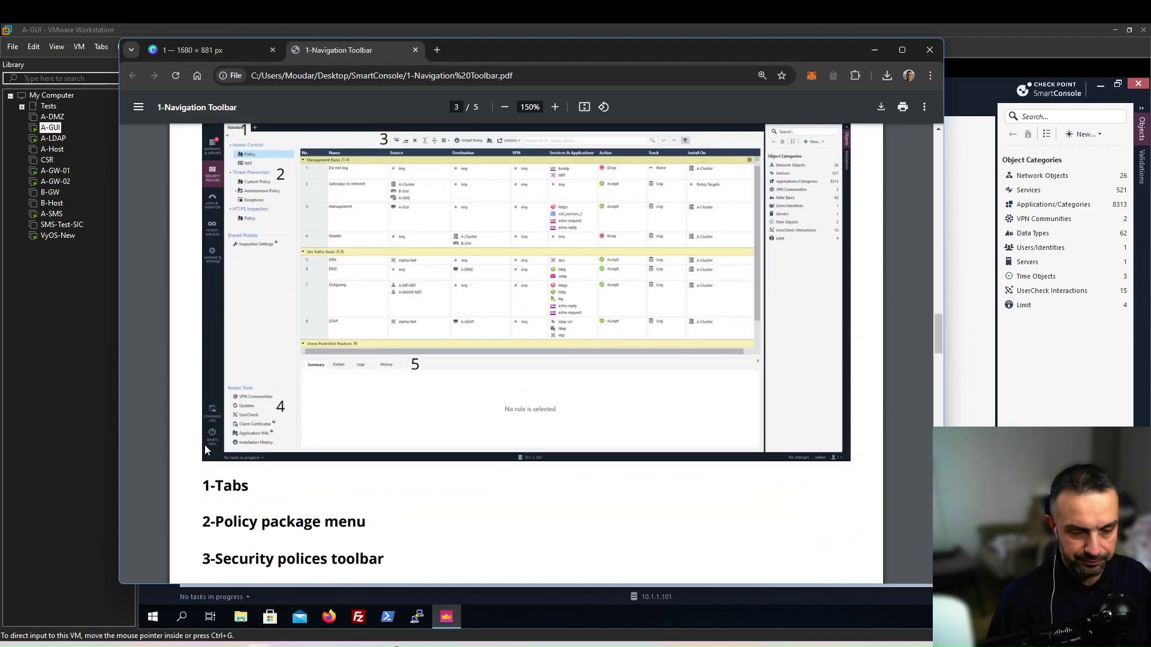
pyautogui.click(83, 459)
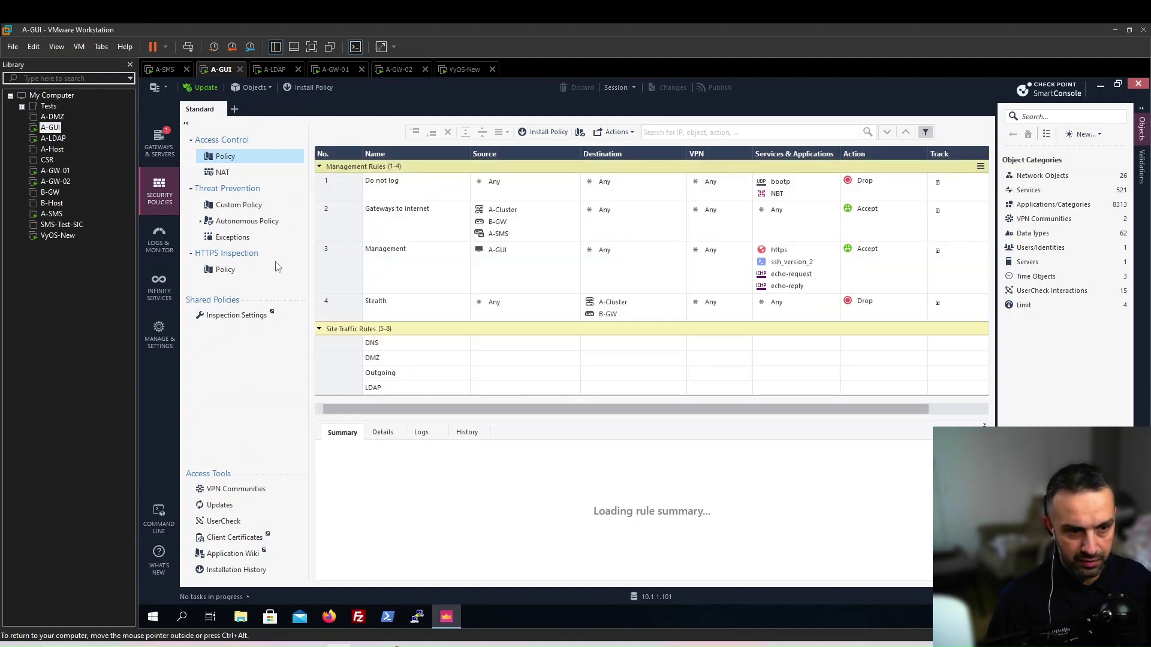
pyautogui.click(234, 111)
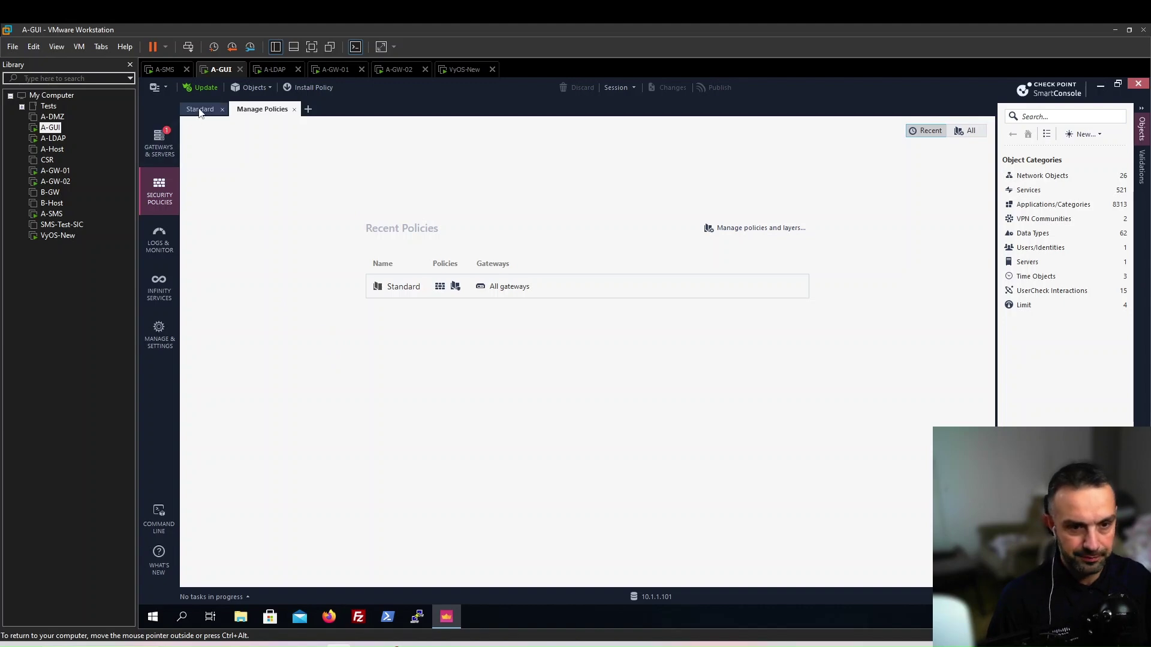
pyautogui.hotkey('alt', 'Tab')
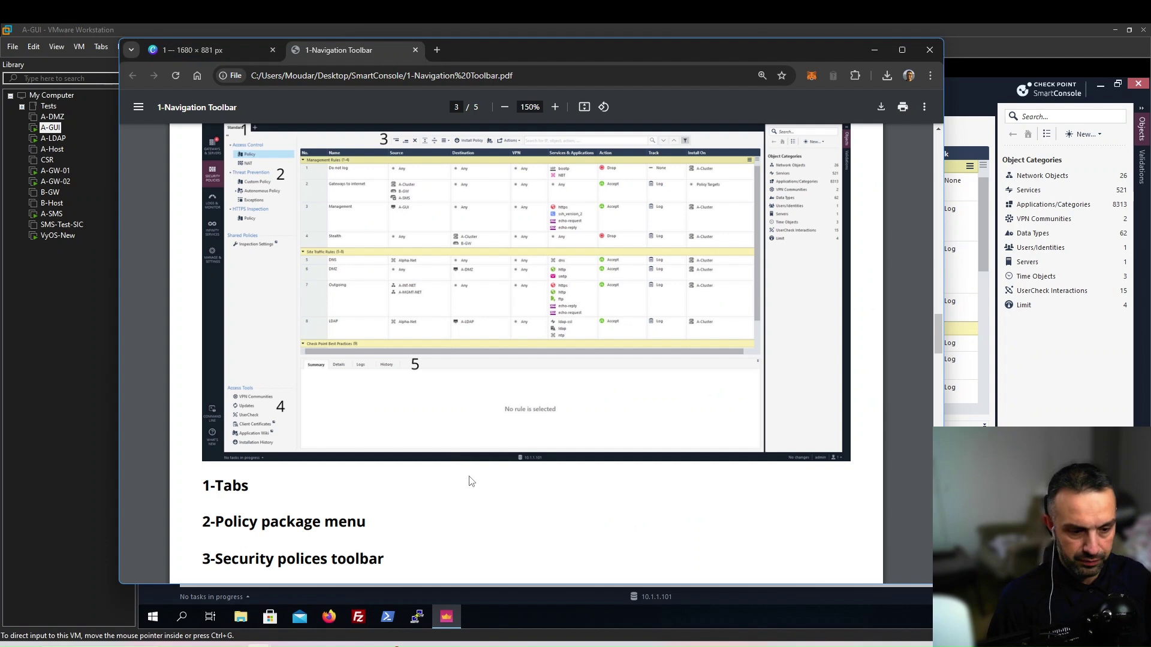
pyautogui.scroll(2, 472, 481)
pyautogui.scroll(1, 471, 481)
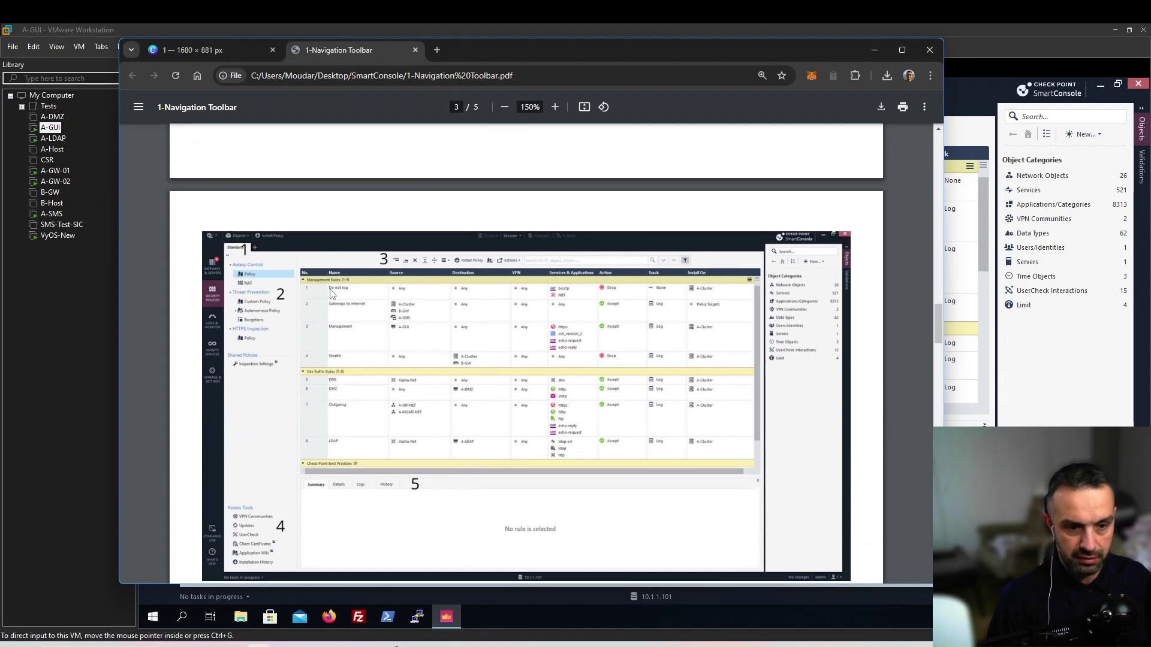
pyautogui.click(56, 361)
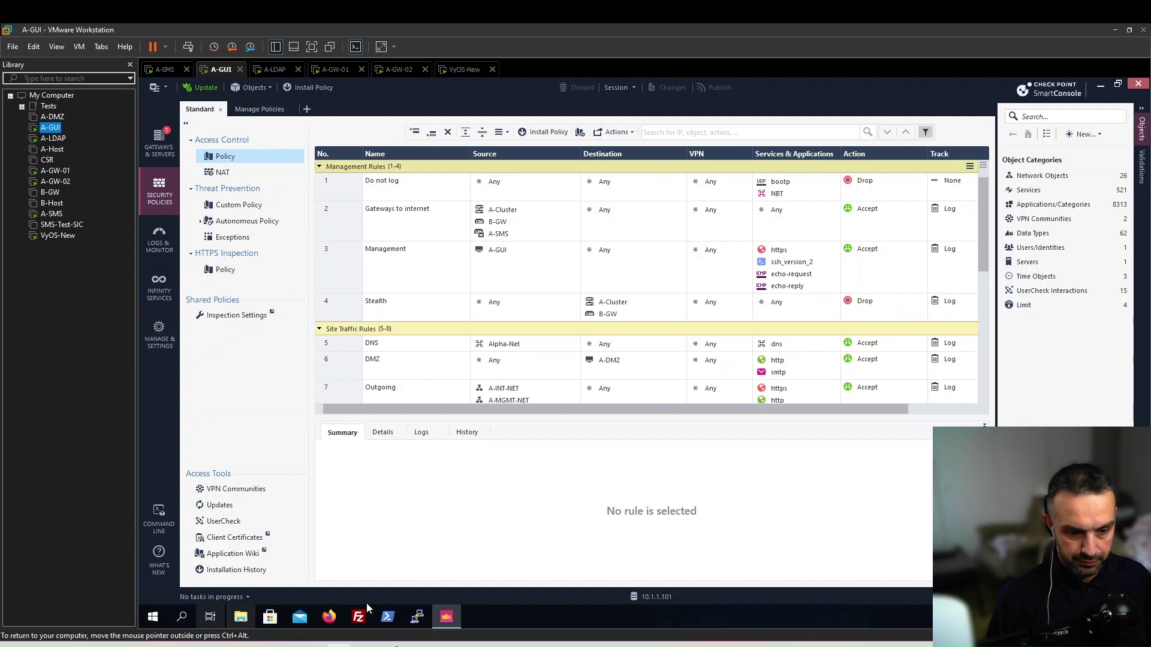
pyautogui.click(337, 646)
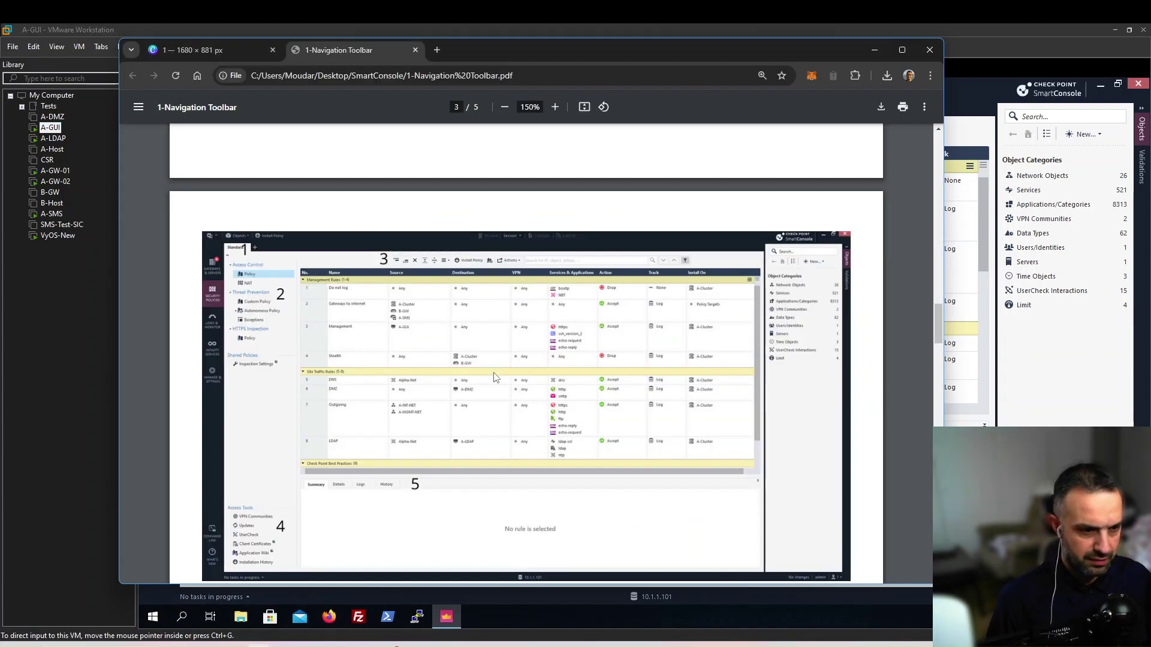
pyautogui.scroll(-4, 421, 328)
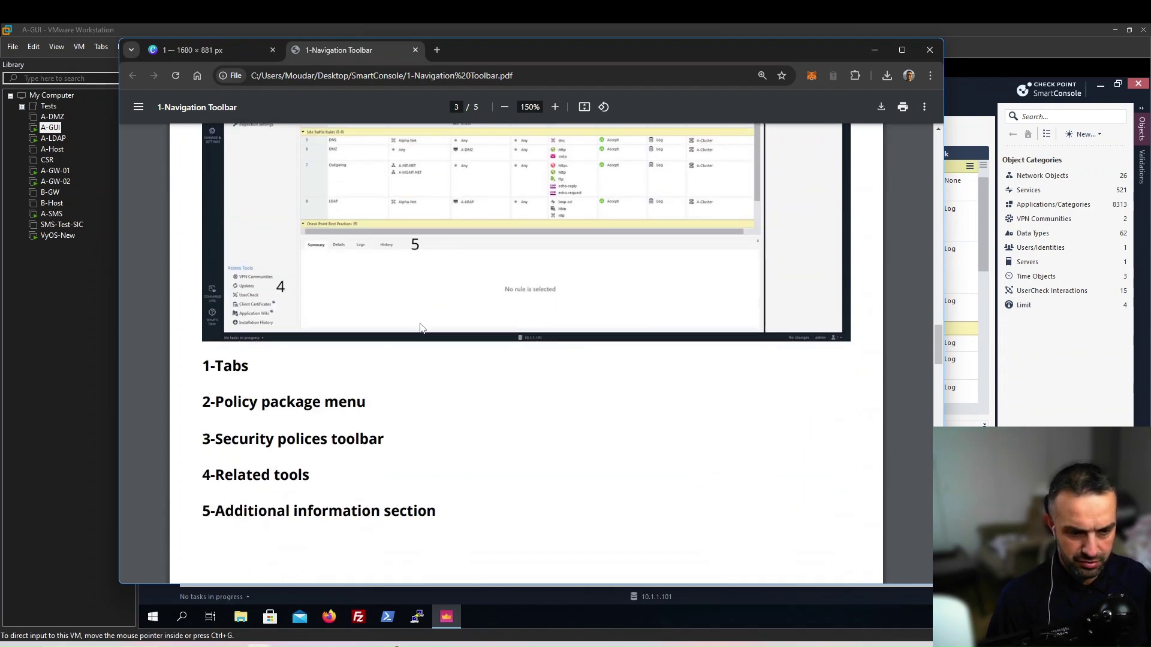
pyautogui.click(8, 414)
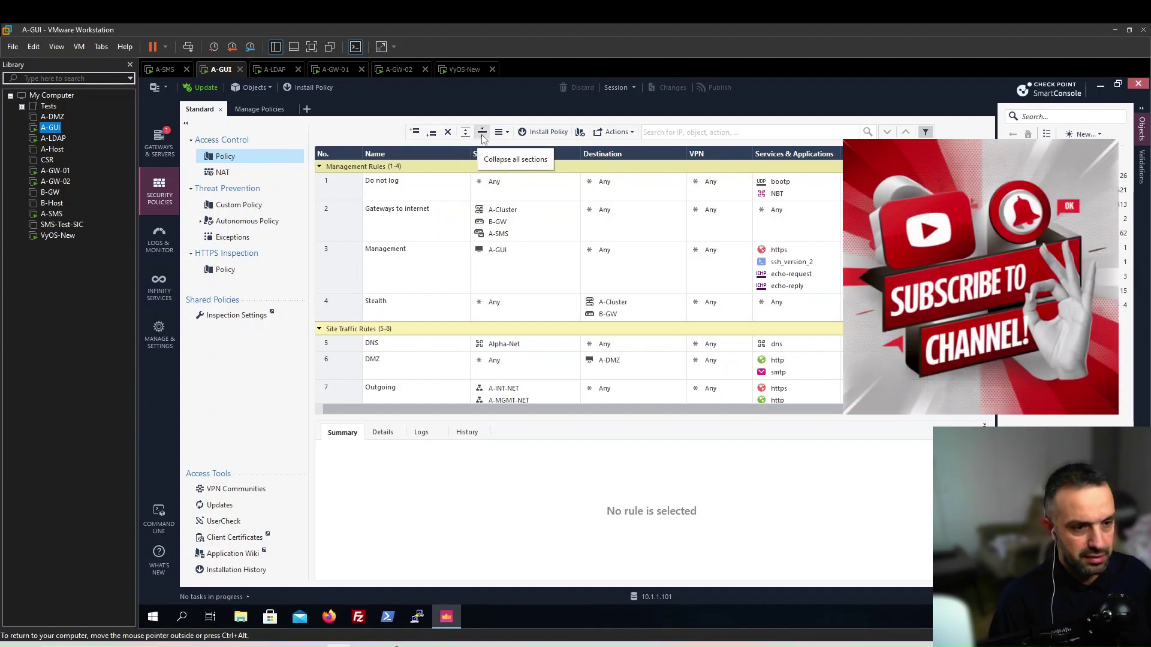
# - Collapse and re-expand all rule sections, view the Actions menu, and focus the rule search box
pyautogui.click(482, 132)
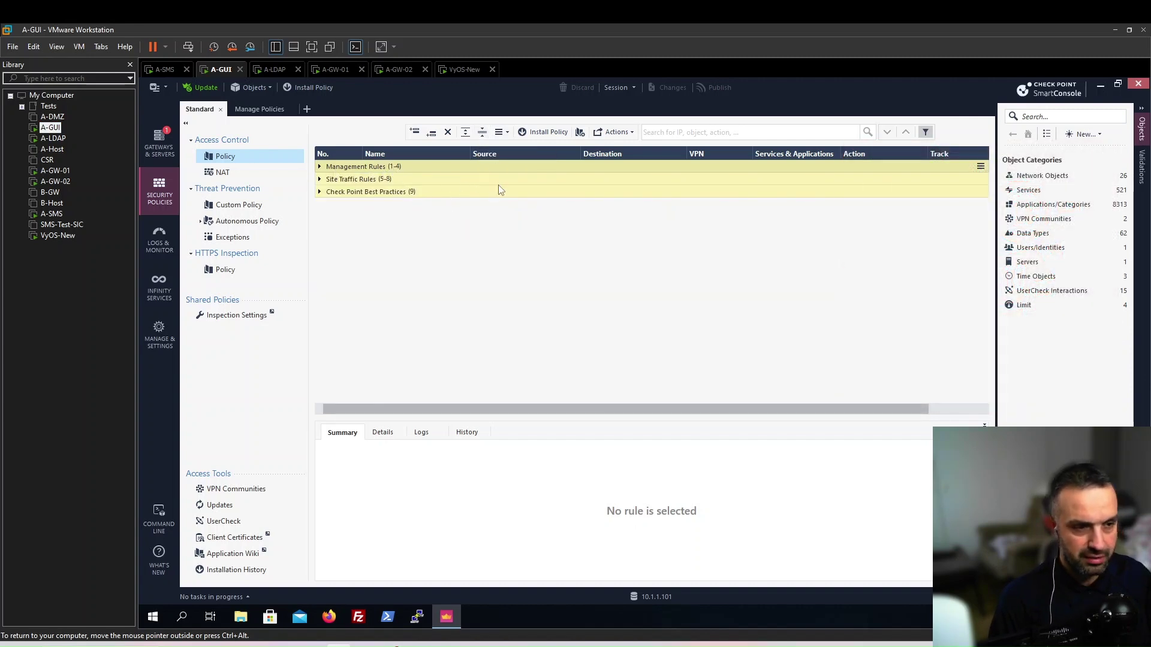
pyautogui.click(466, 135)
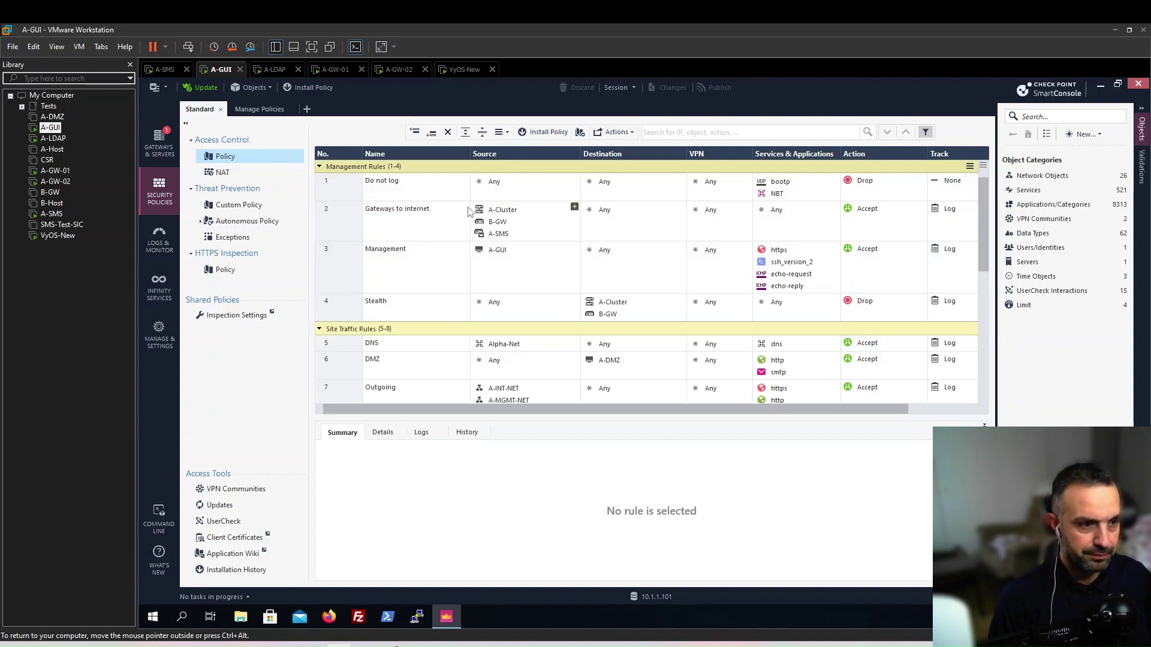
pyautogui.click(621, 133)
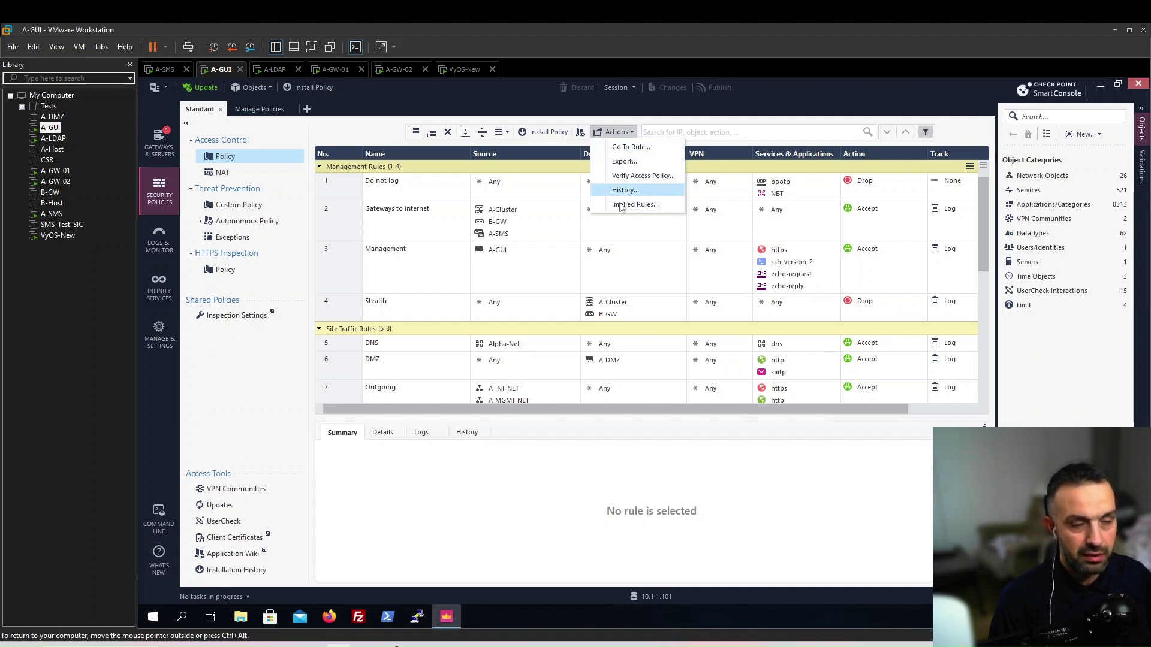
pyautogui.click(719, 133)
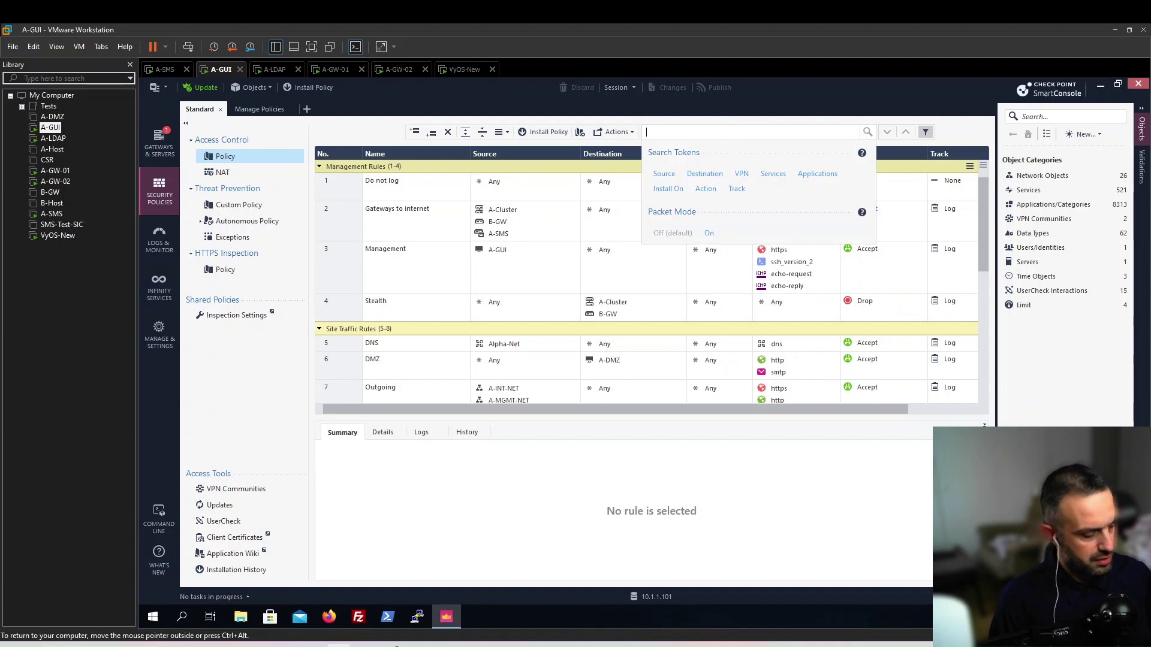
# - Search the rulebase in Packet Mode for 10.1.1.101 and scroll through the 9 matching rules
pyautogui.write('10.1.1.101')
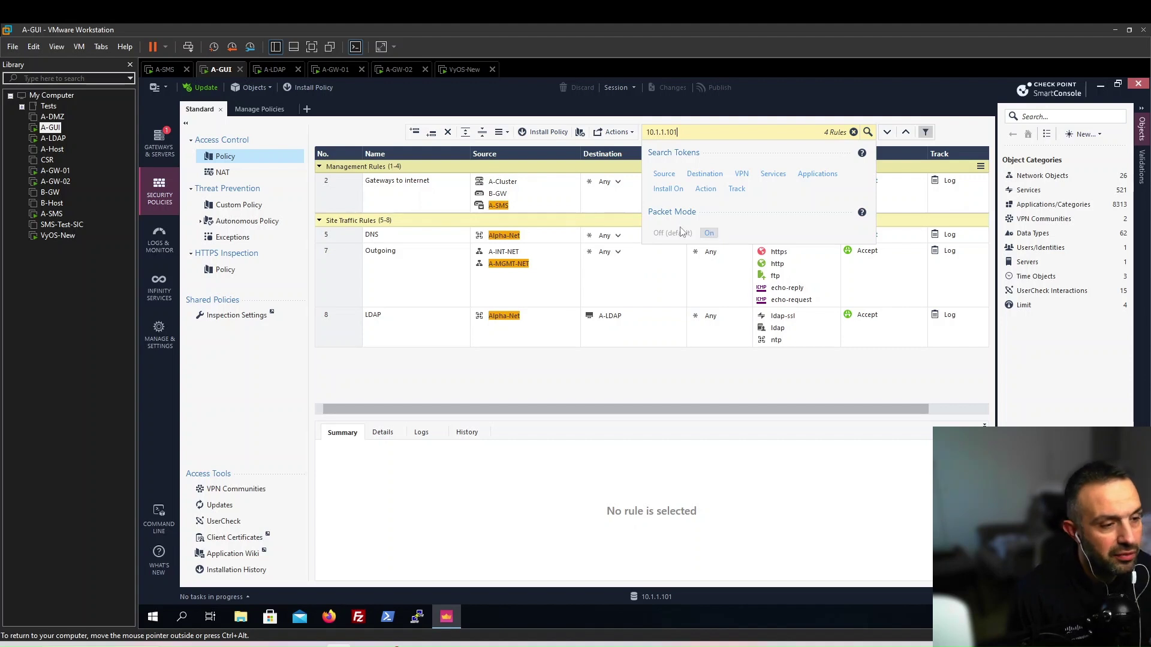
pyautogui.click(710, 234)
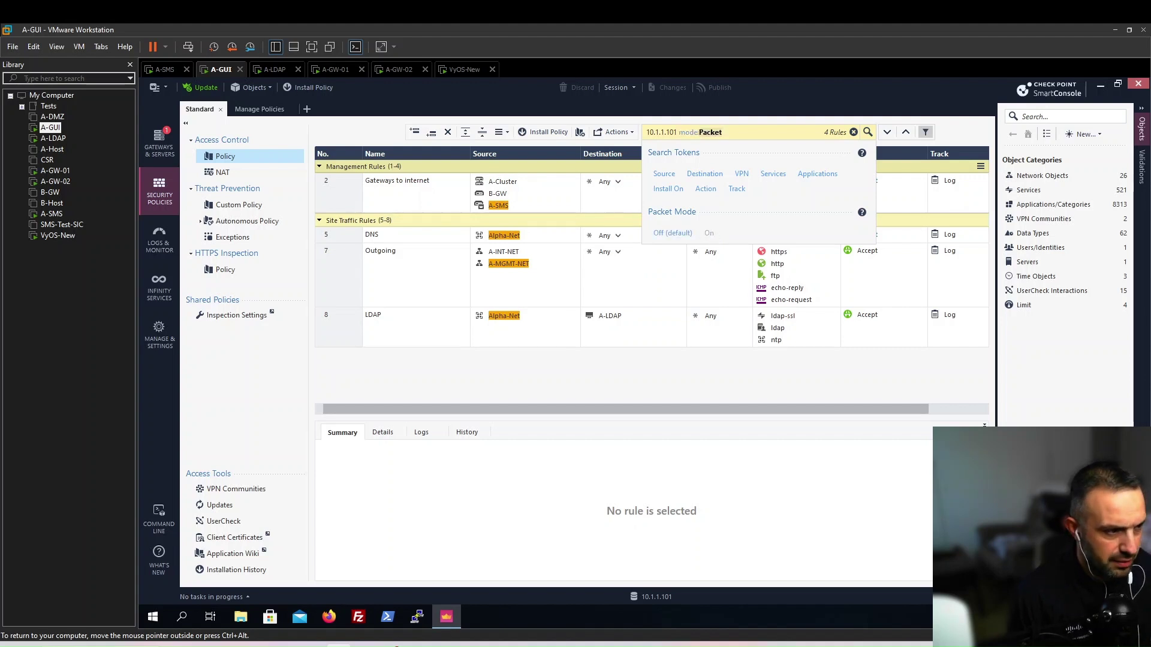
pyautogui.click(867, 132)
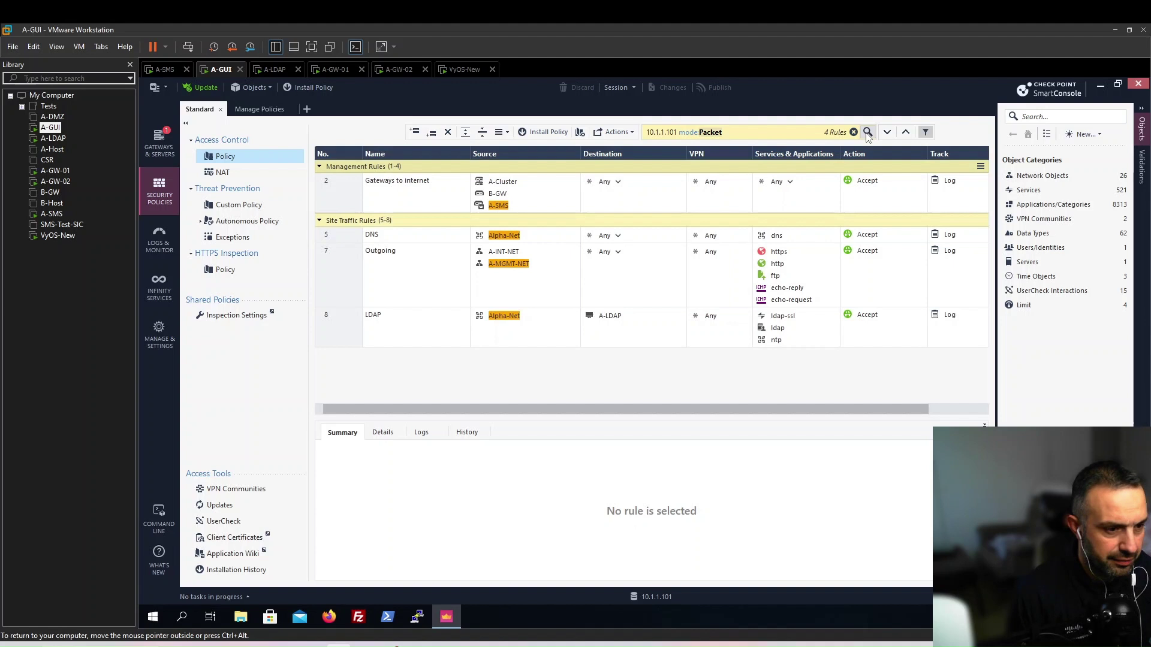
pyautogui.click(866, 132)
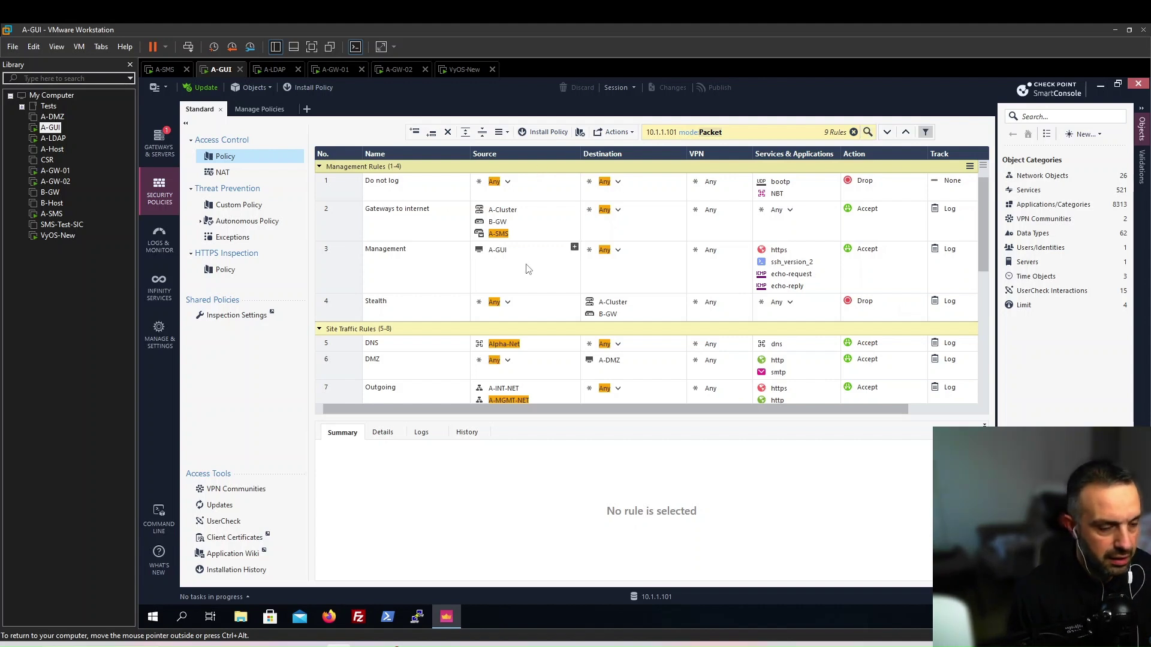
pyautogui.scroll(-2, 685, 275)
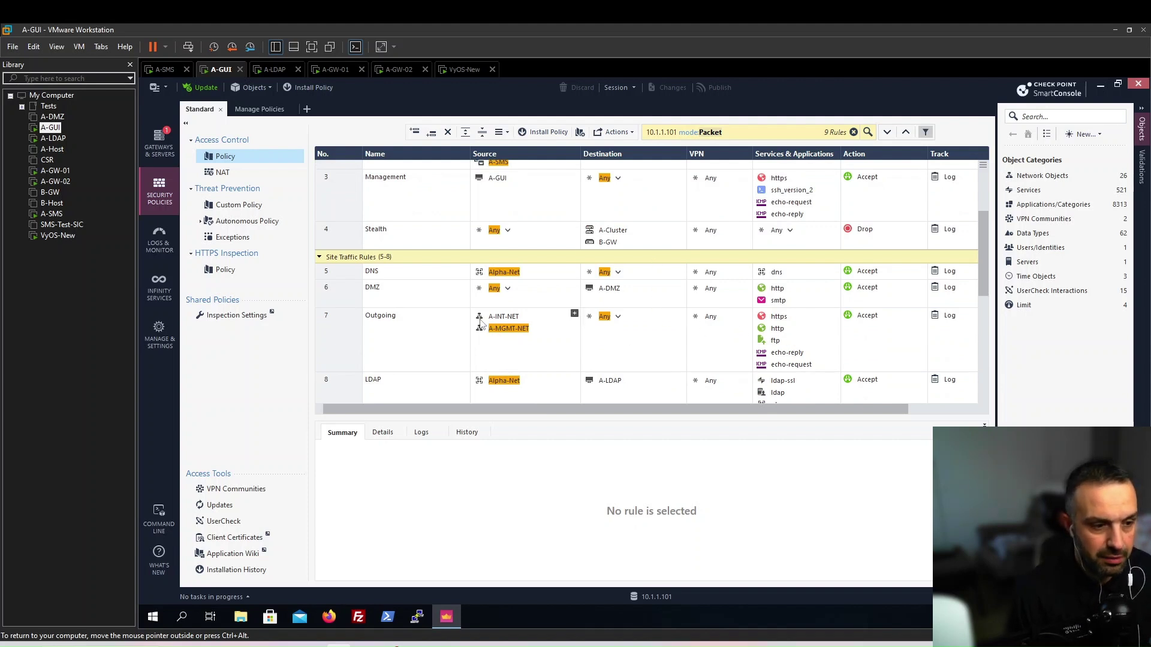
pyautogui.scroll(-1, 545, 310)
pyautogui.scroll(-1, 546, 311)
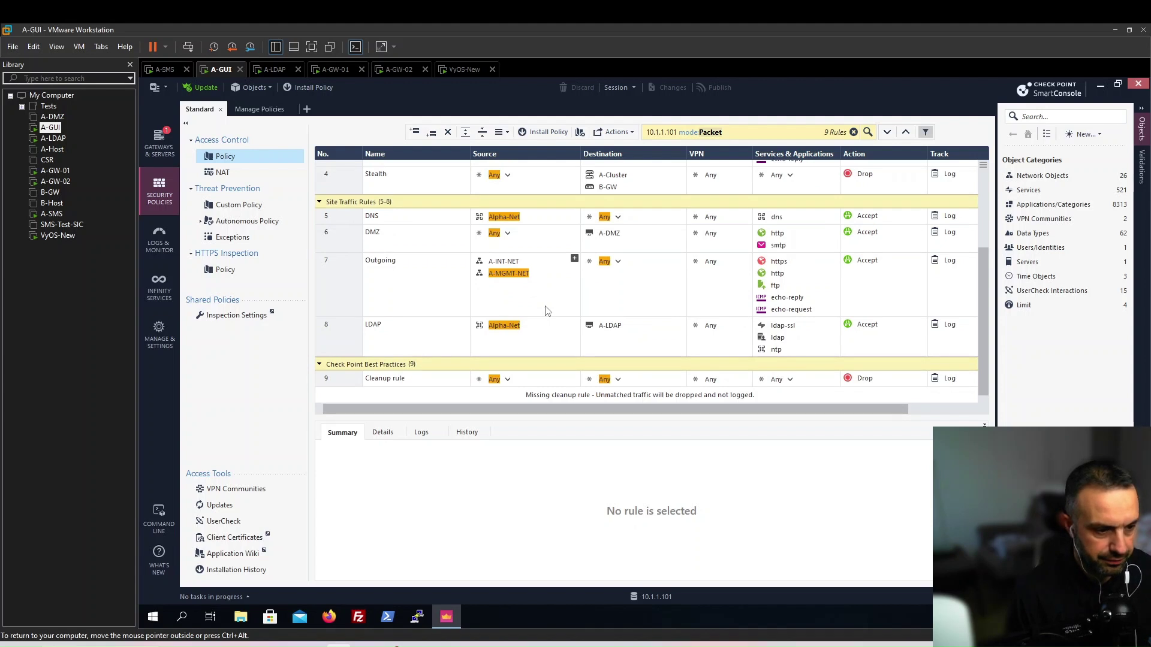
pyautogui.scroll(3, 545, 311)
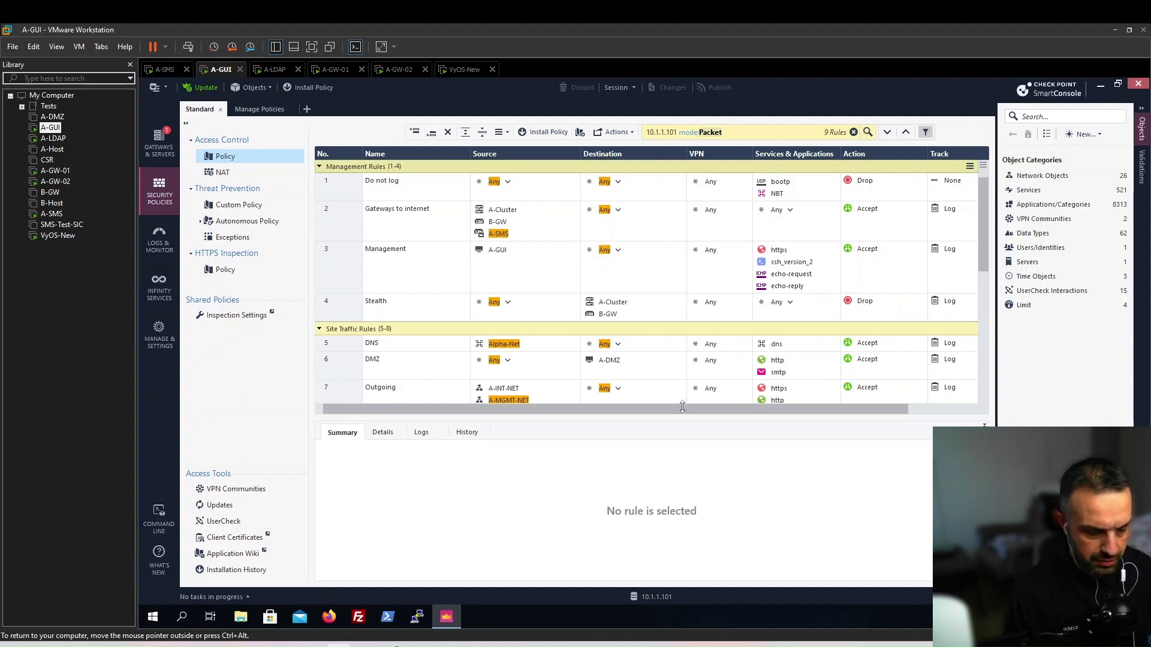
# - Read the numbered legend on page 3 of the Navigation Toolbar PDF, then return to SmartConsole
pyautogui.hotkey('alt', 'Tab')
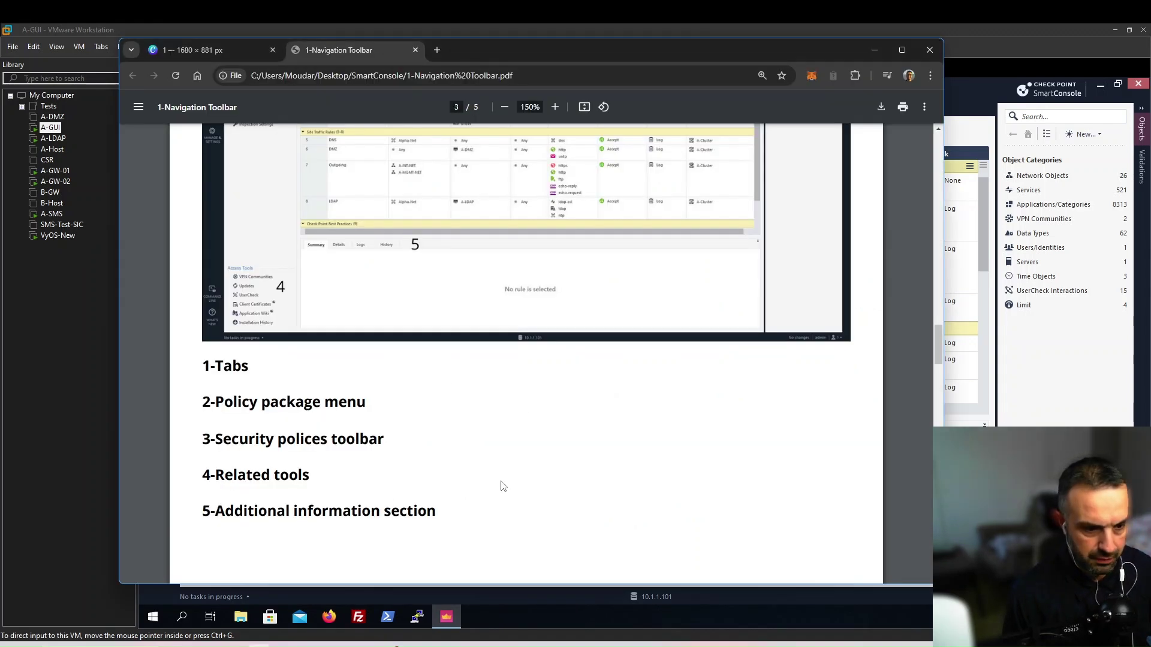
pyautogui.scroll(1, 502, 486)
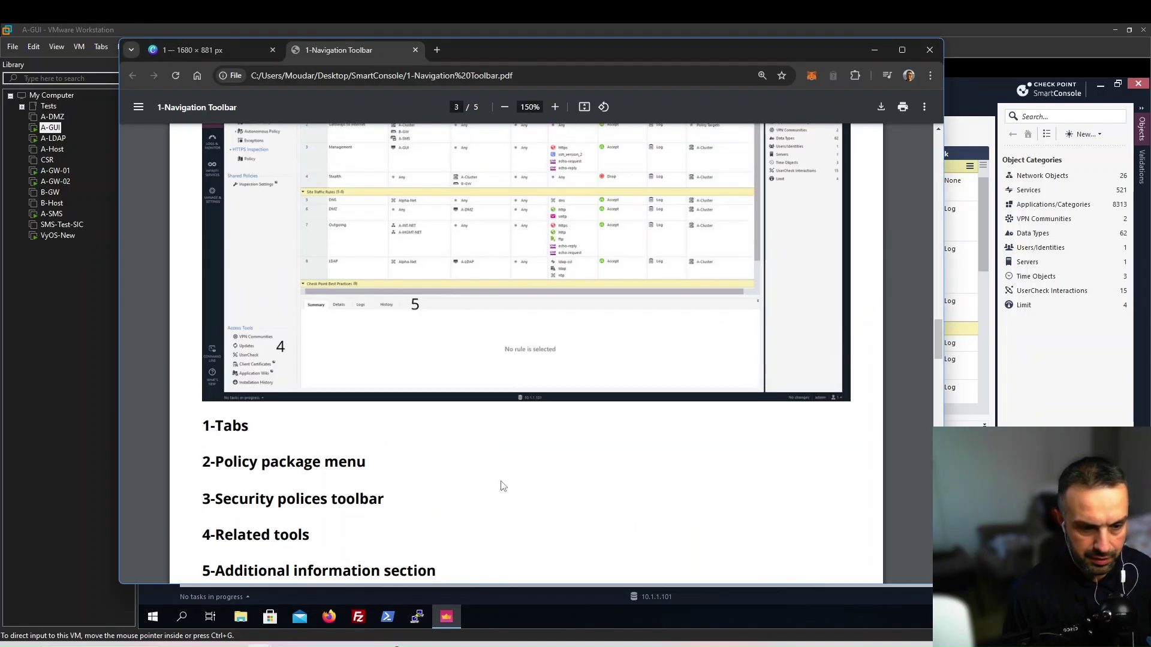
pyautogui.scroll(4, 503, 486)
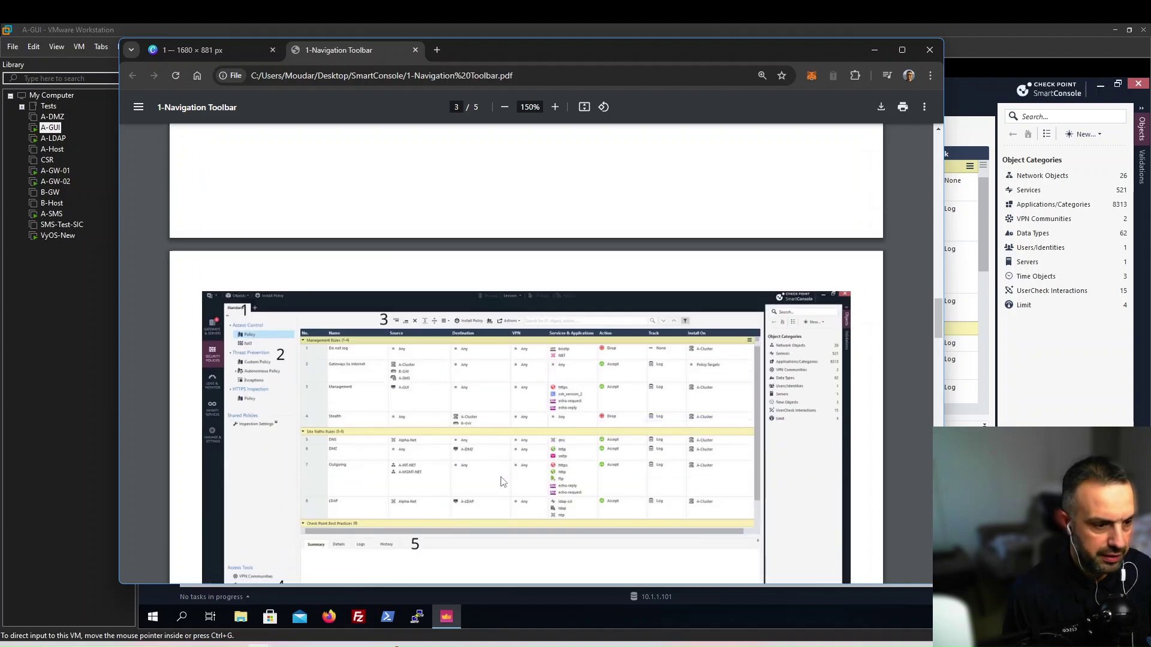
pyautogui.scroll(-2, 709, 427)
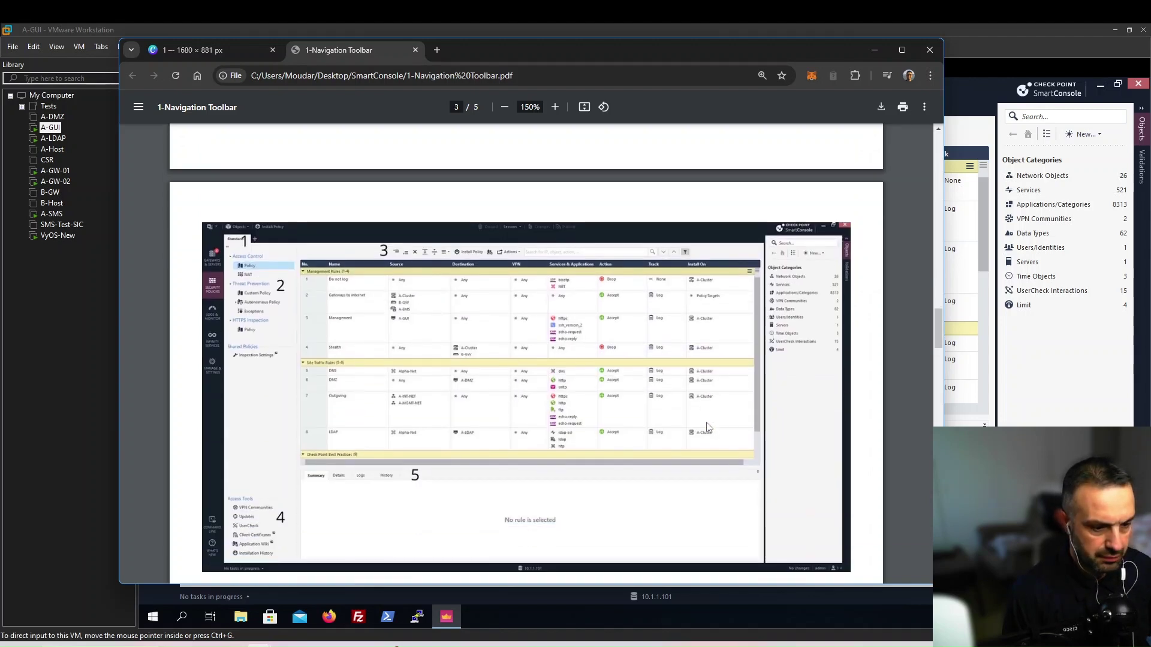
pyautogui.click(73, 484)
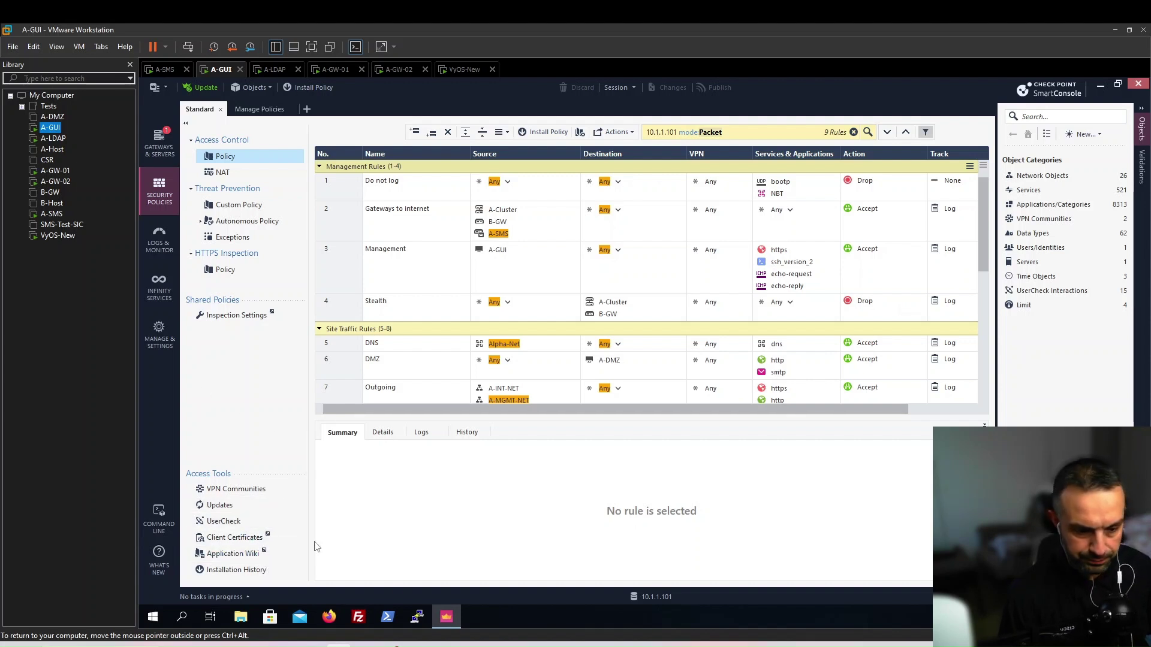
# - Scroll the Navigation Toolbar PDF on to its page 4 Logs section
pyautogui.hotkey('alt', 'Tab')
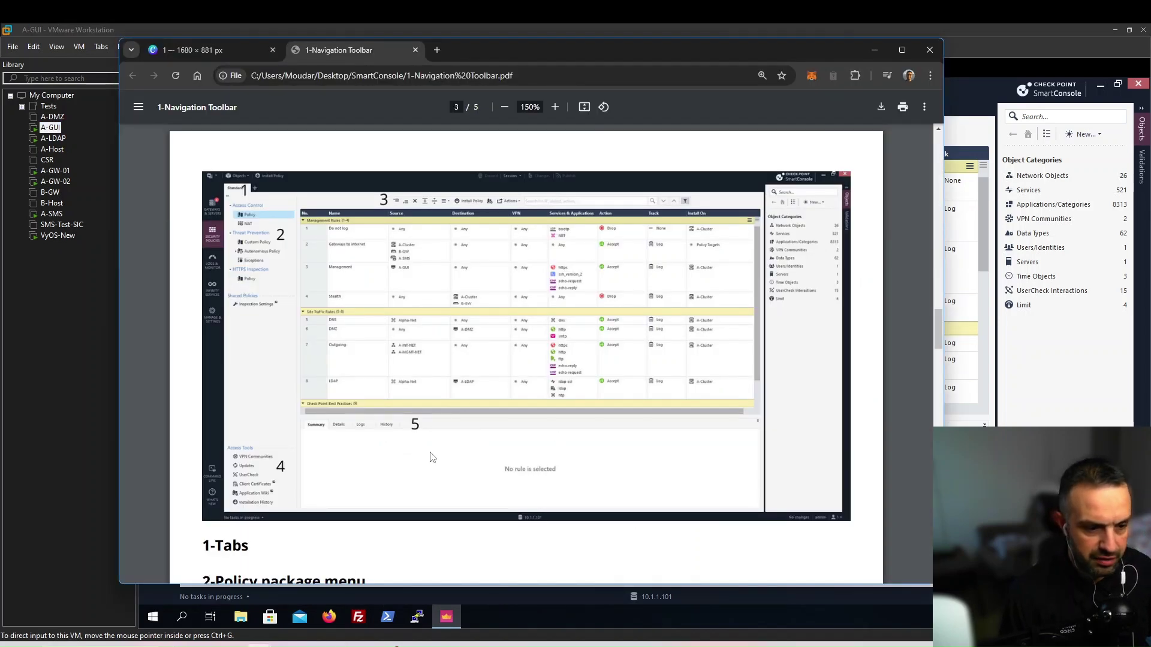
pyautogui.scroll(-3, 431, 458)
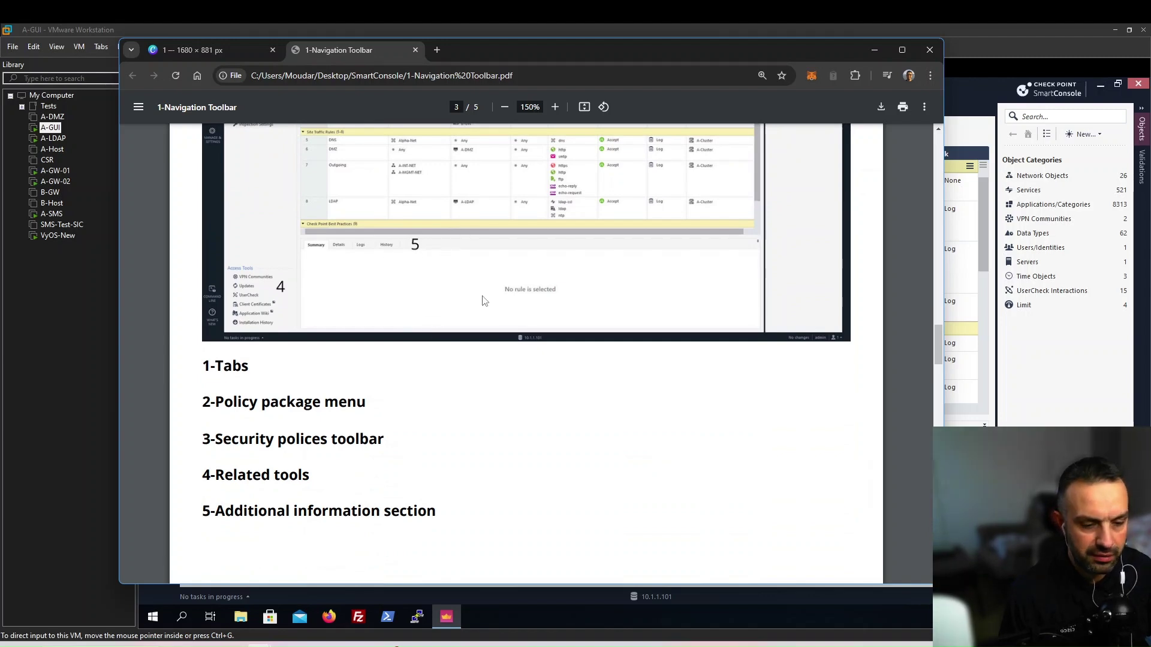
pyautogui.scroll(-5, 484, 300)
pyautogui.scroll(-9, 483, 300)
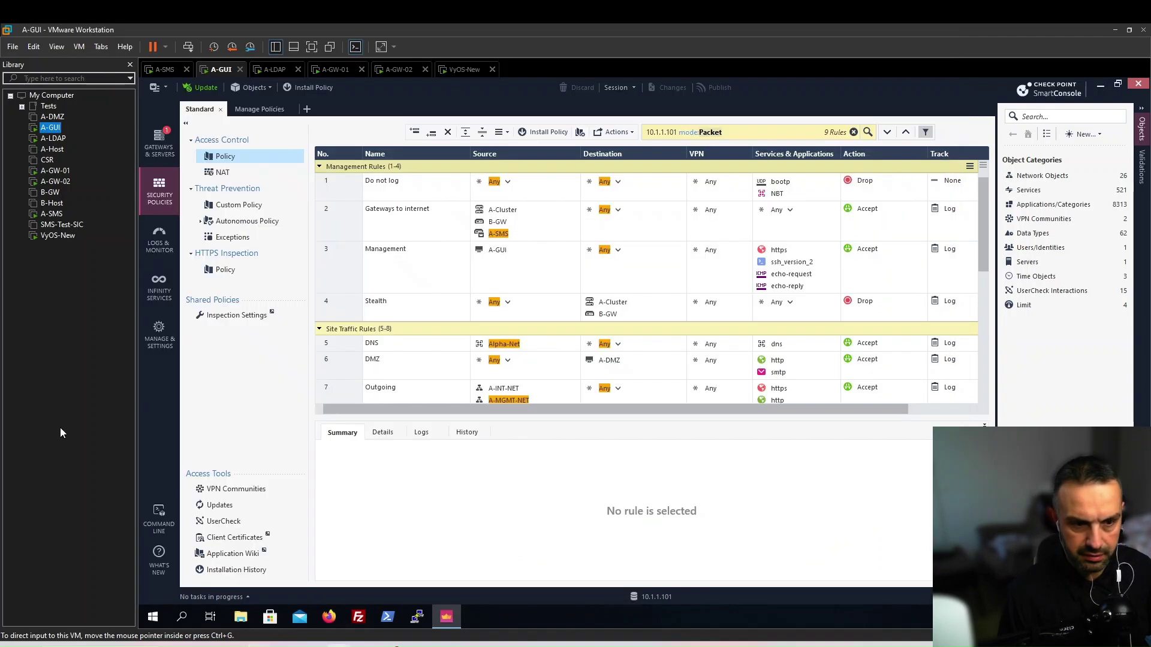
# - Open Logs & Monitor and query the logs for accepted traffic with action:accept
pyautogui.click(60, 427)
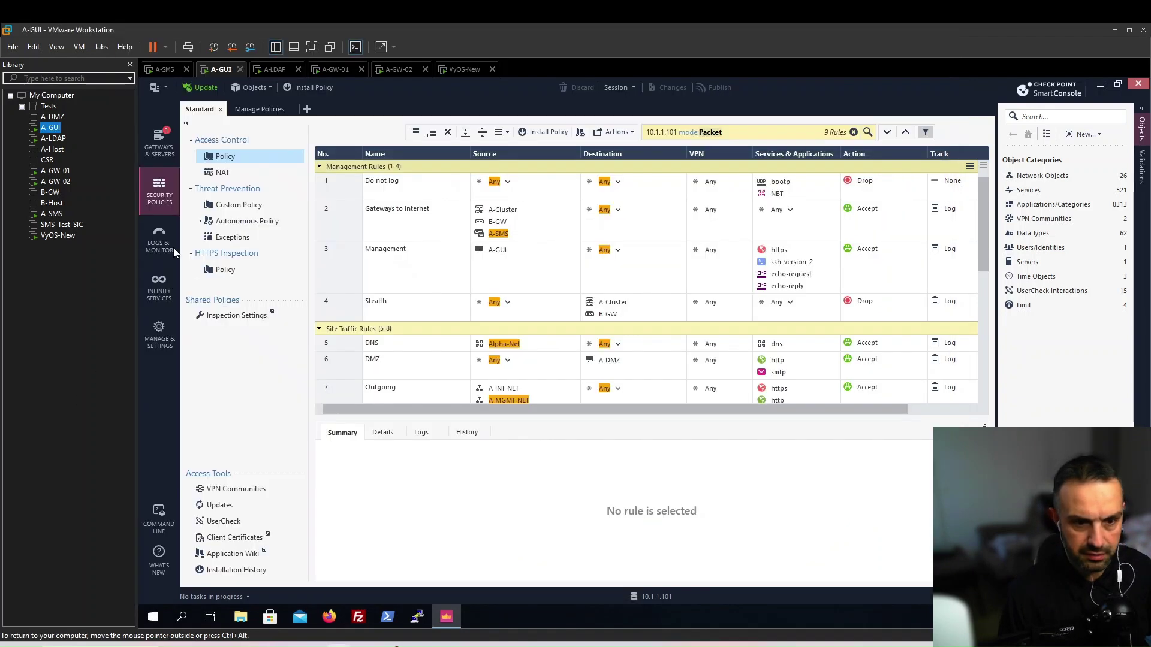
pyautogui.click(155, 239)
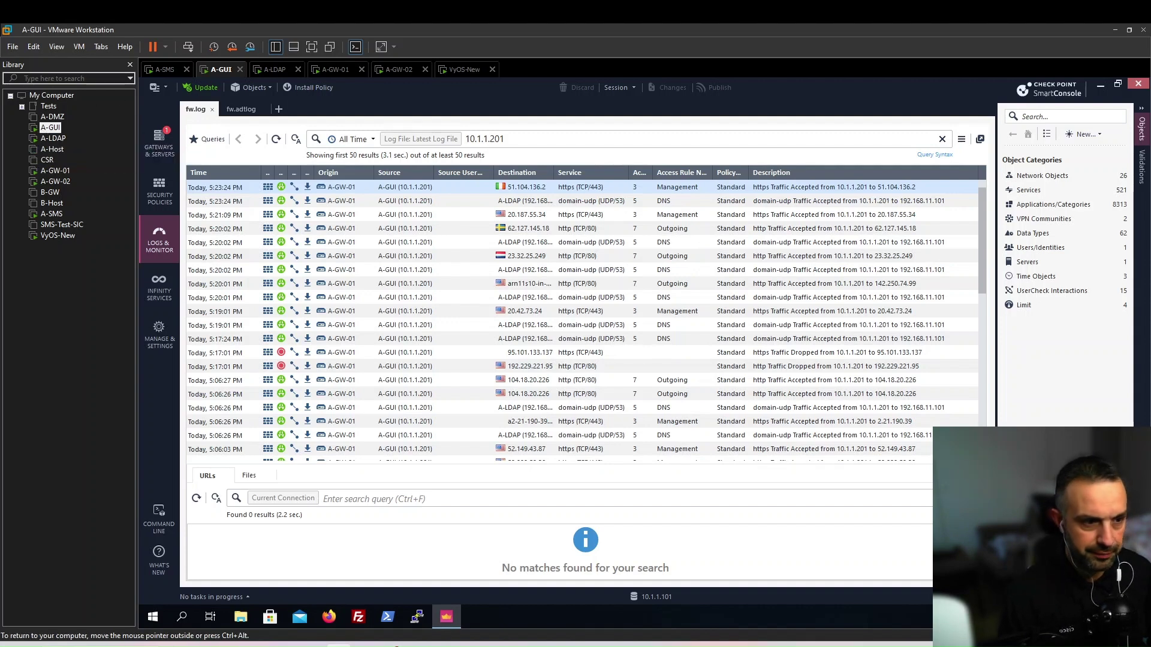
pyautogui.click(505, 139)
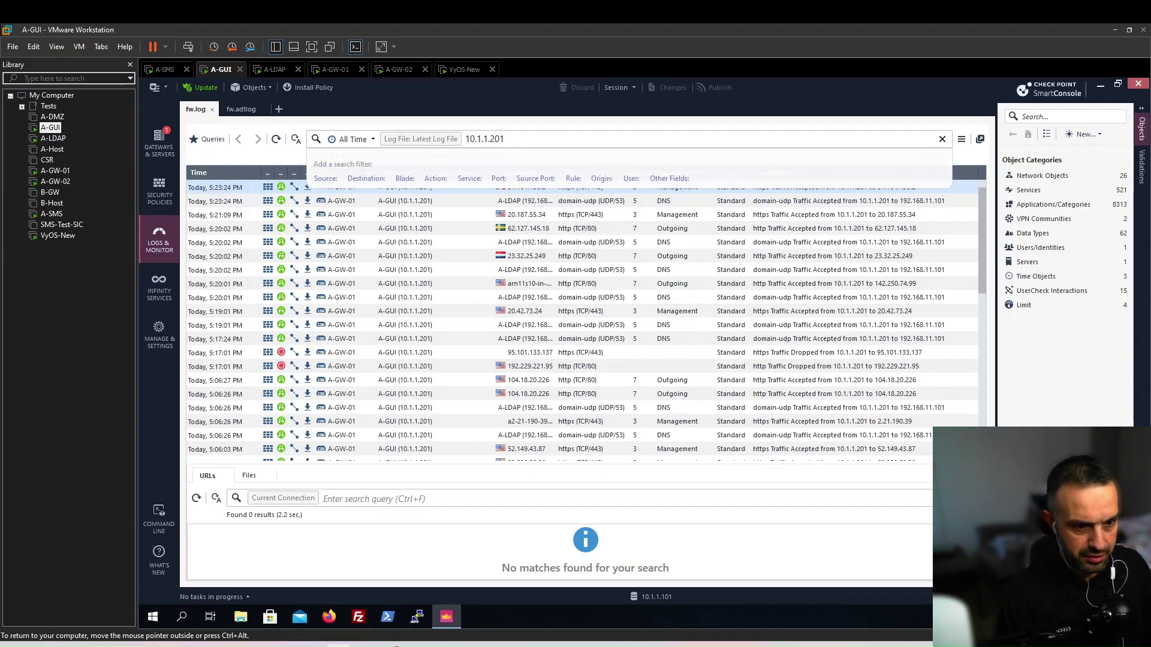
pyautogui.write('a')
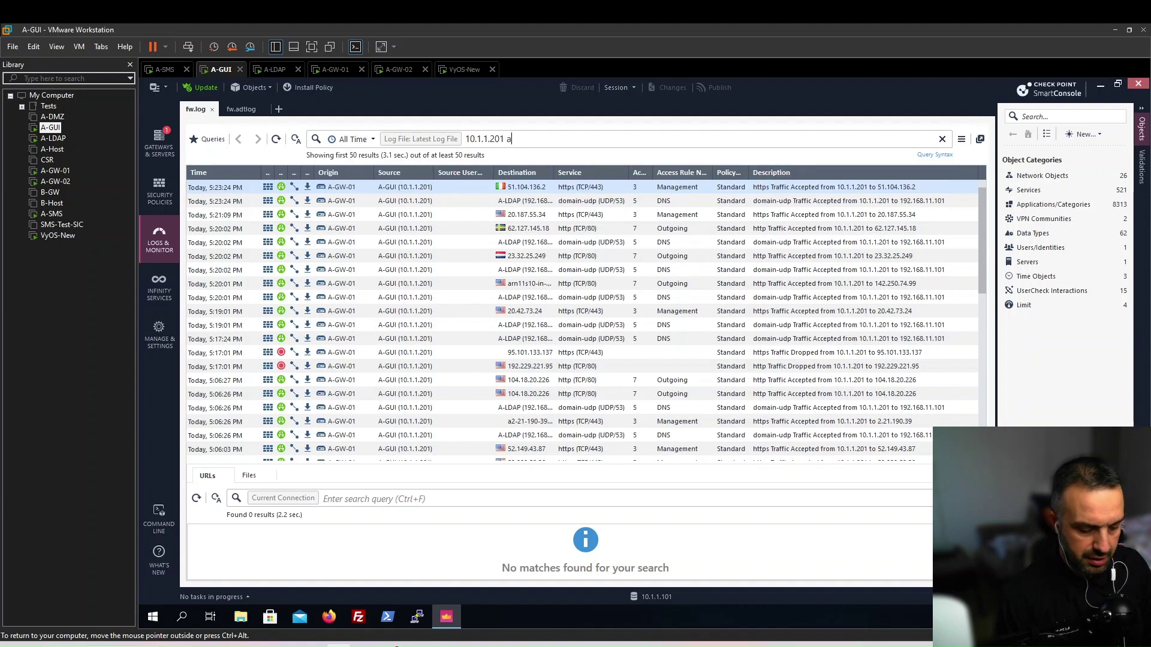
pyautogui.write('ction>accept')
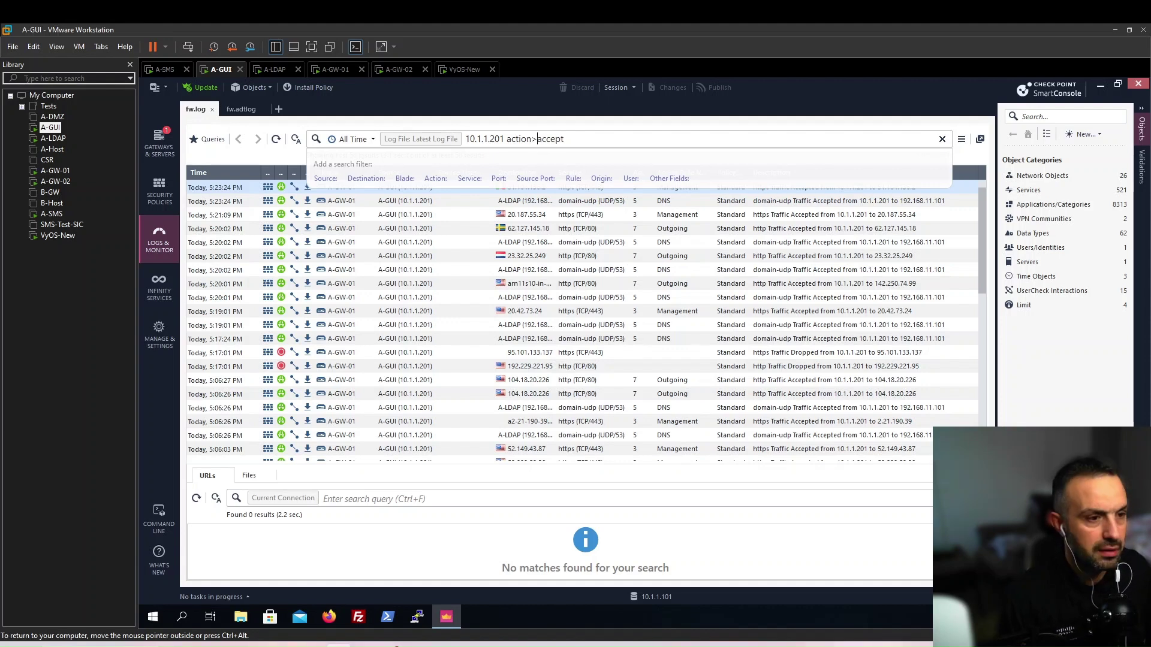
pyautogui.press('BackSpace')
pyautogui.write(':')
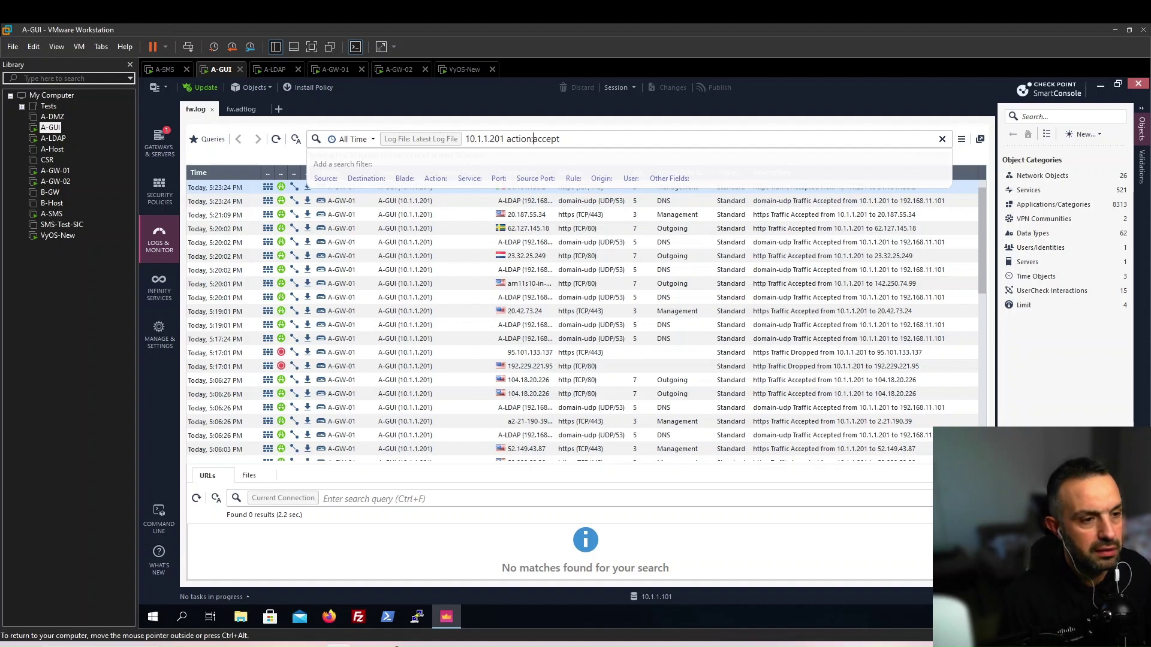
pyautogui.press('Return')
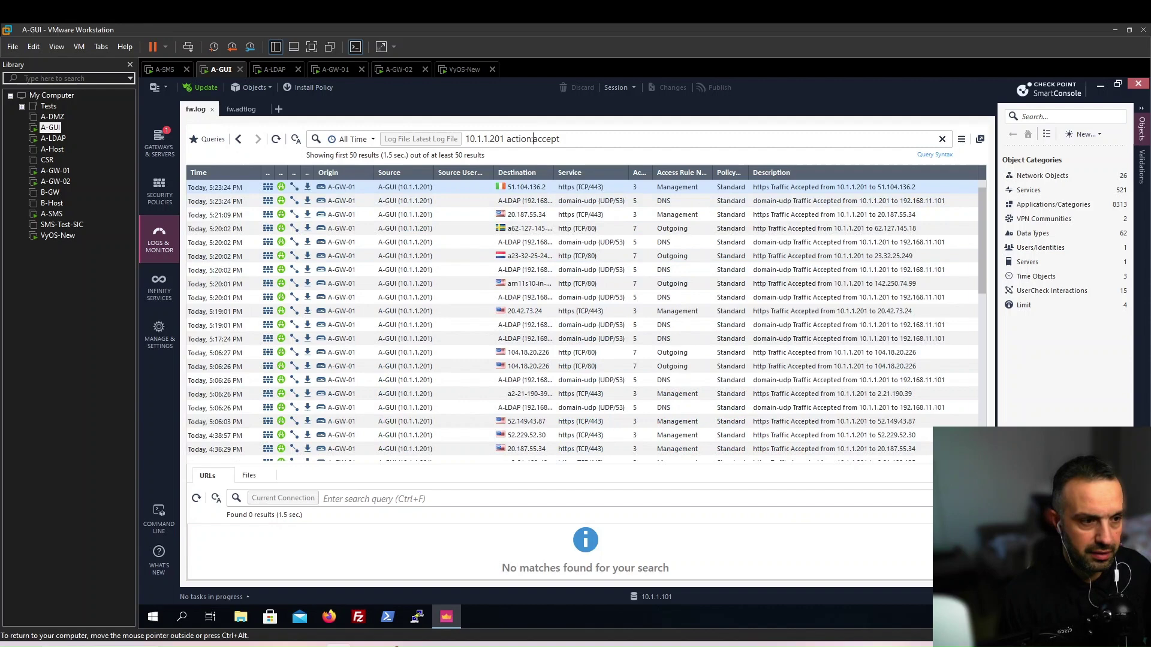
# - Change the query to action:drop, showing the 12 dropped-traffic results for 10.1.1.201
pyautogui.doubleClick(543, 139)
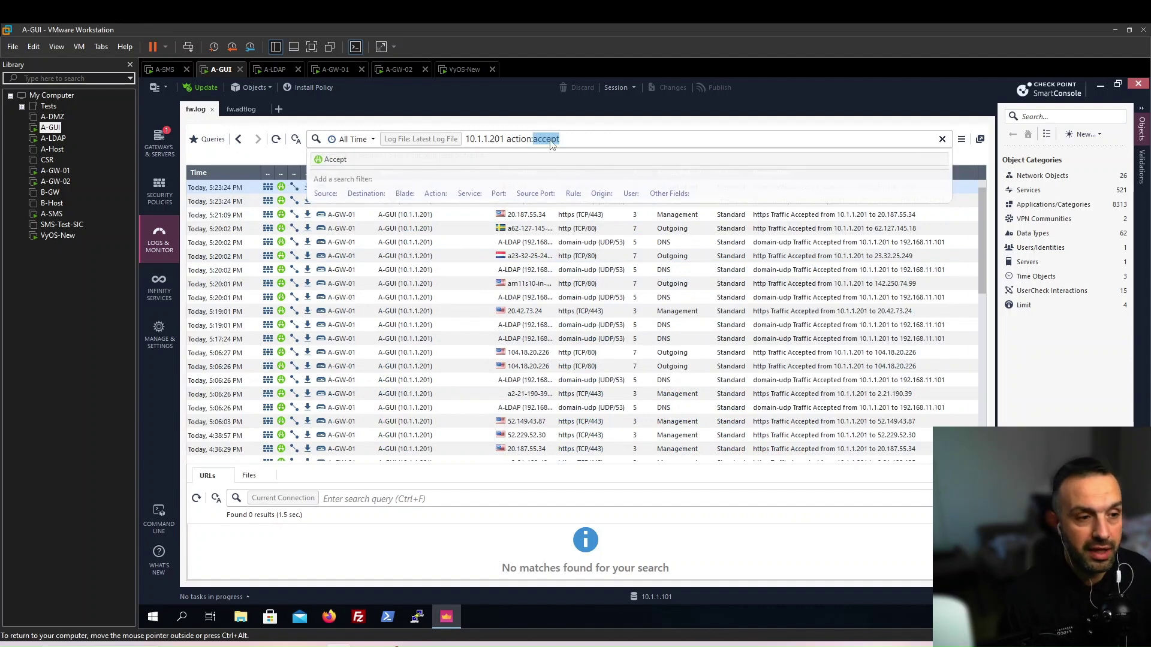
pyautogui.write('drop')
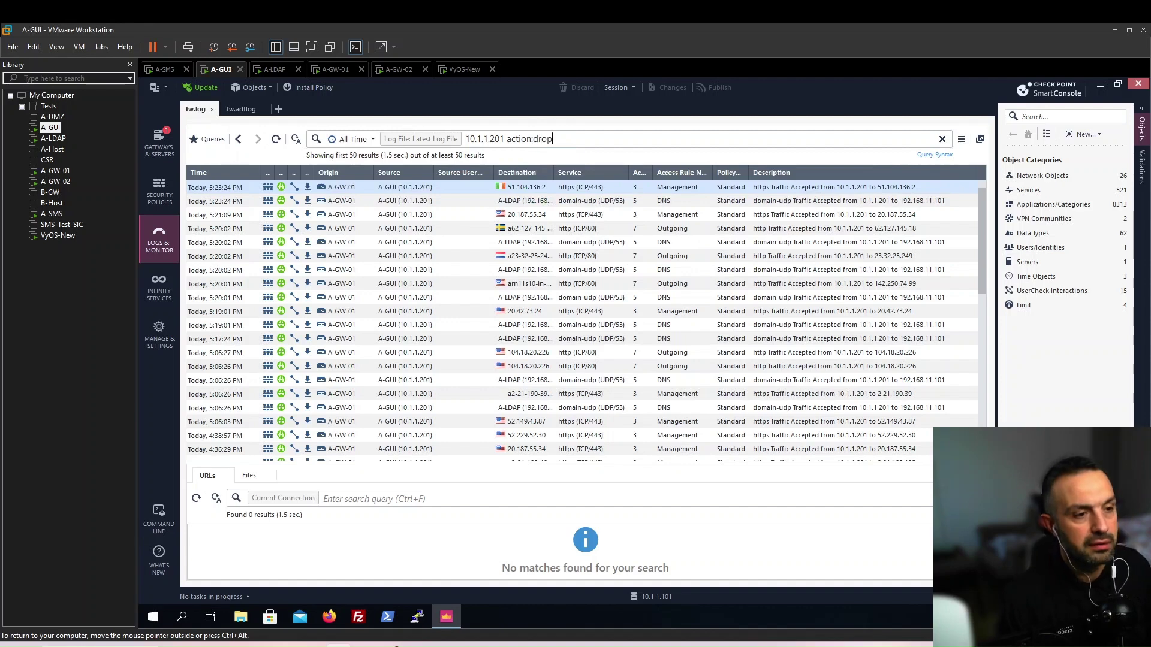
pyautogui.press('Return')
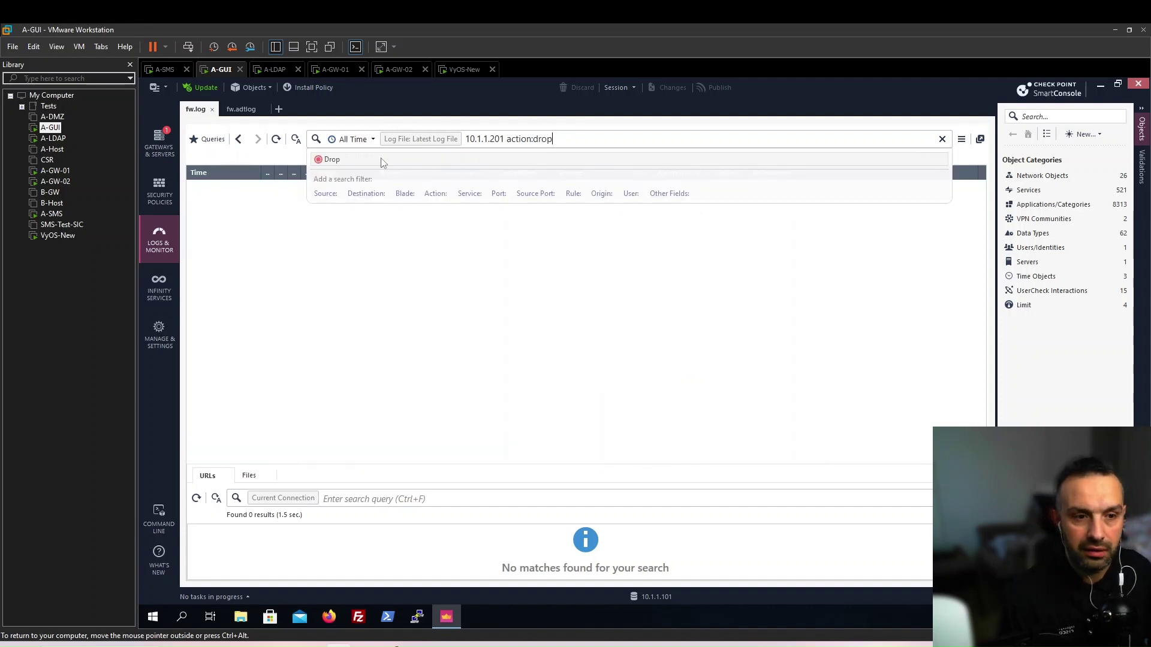
pyautogui.click(459, 322)
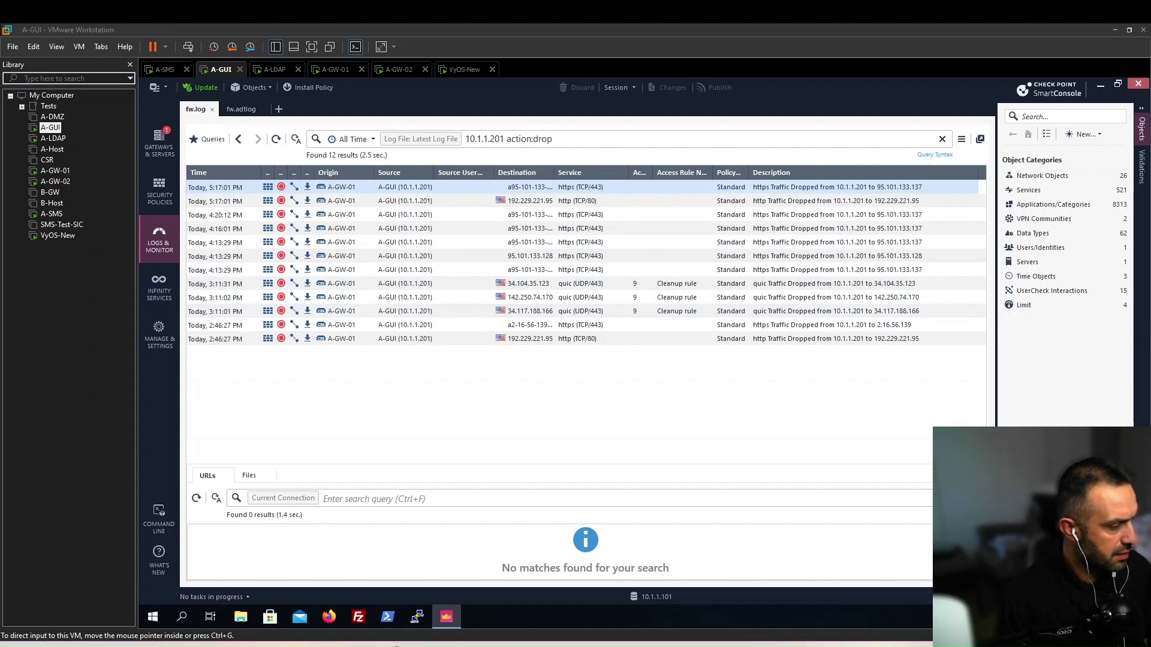
pyautogui.hotkey('alt', 'Tab')
pyautogui.scroll(-5, 414, 411)
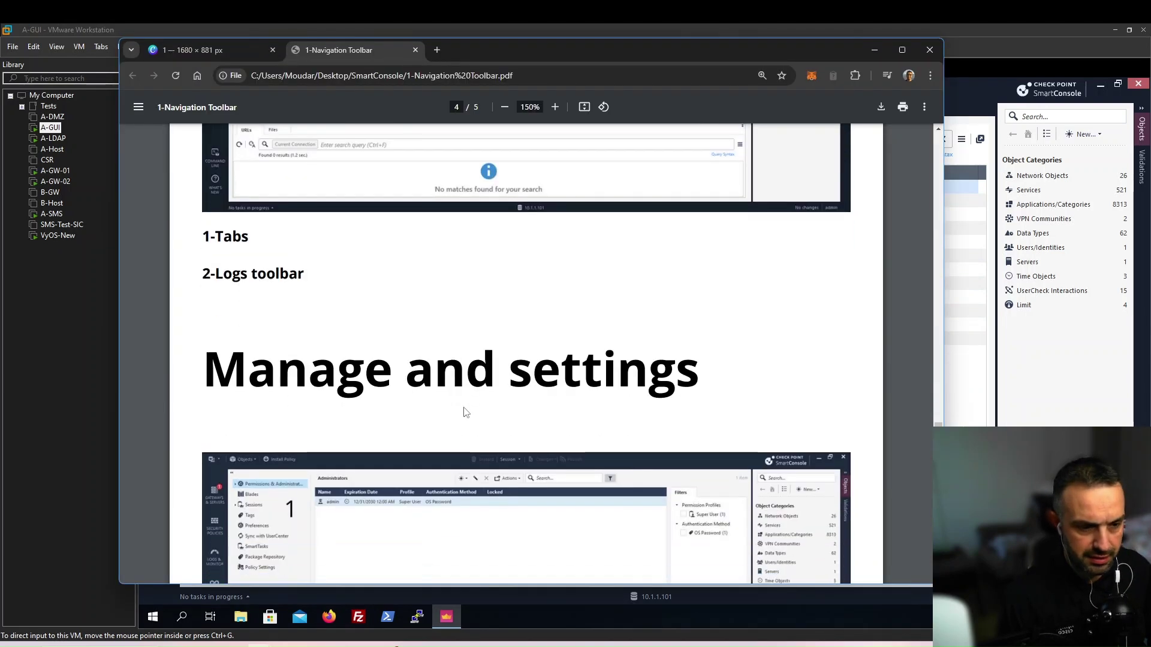
# - Open Manage & Settings to the Administrators list and defer the SmartConsole update with Ask Later
pyautogui.scroll(-2, 466, 411)
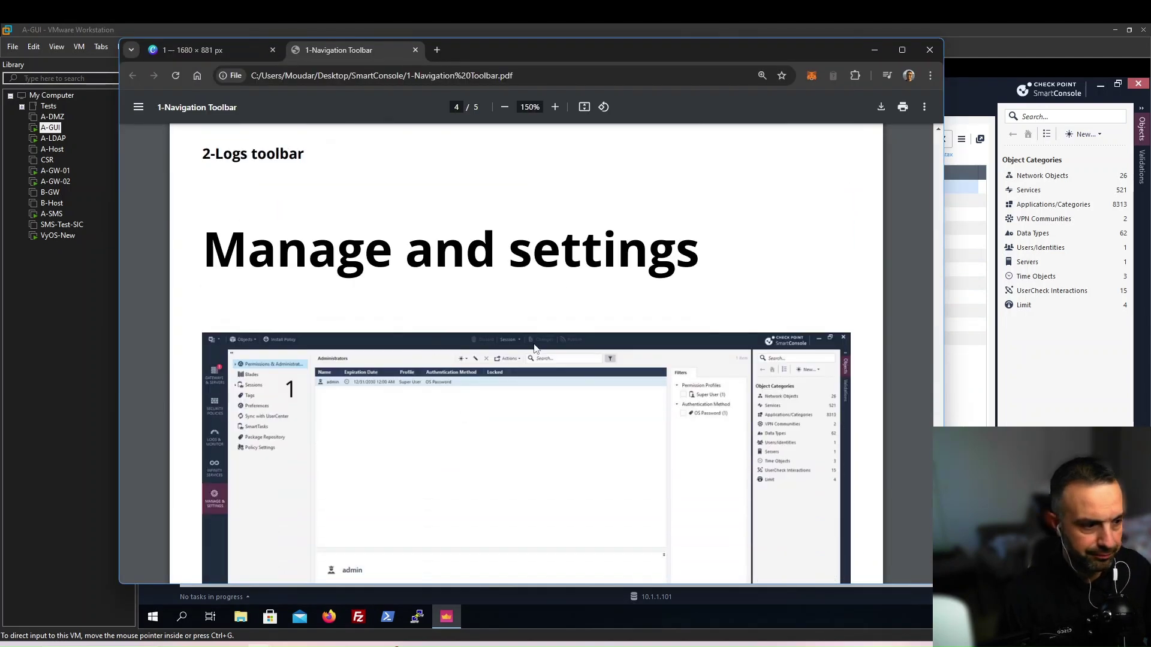
pyautogui.click(40, 470)
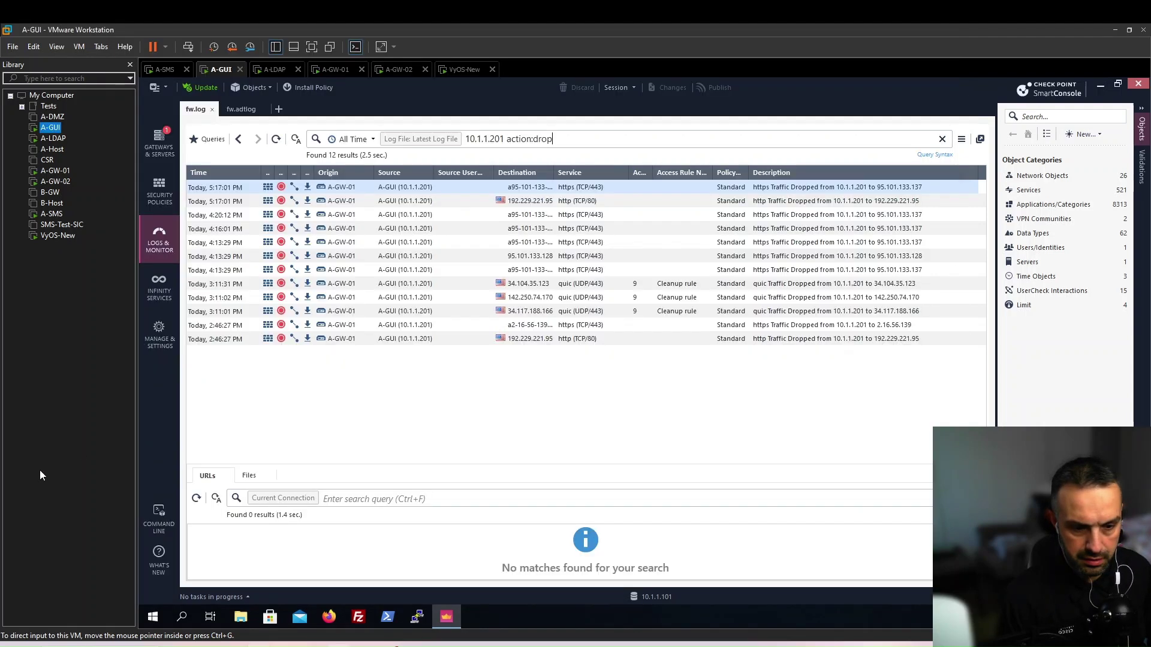
pyautogui.click(159, 335)
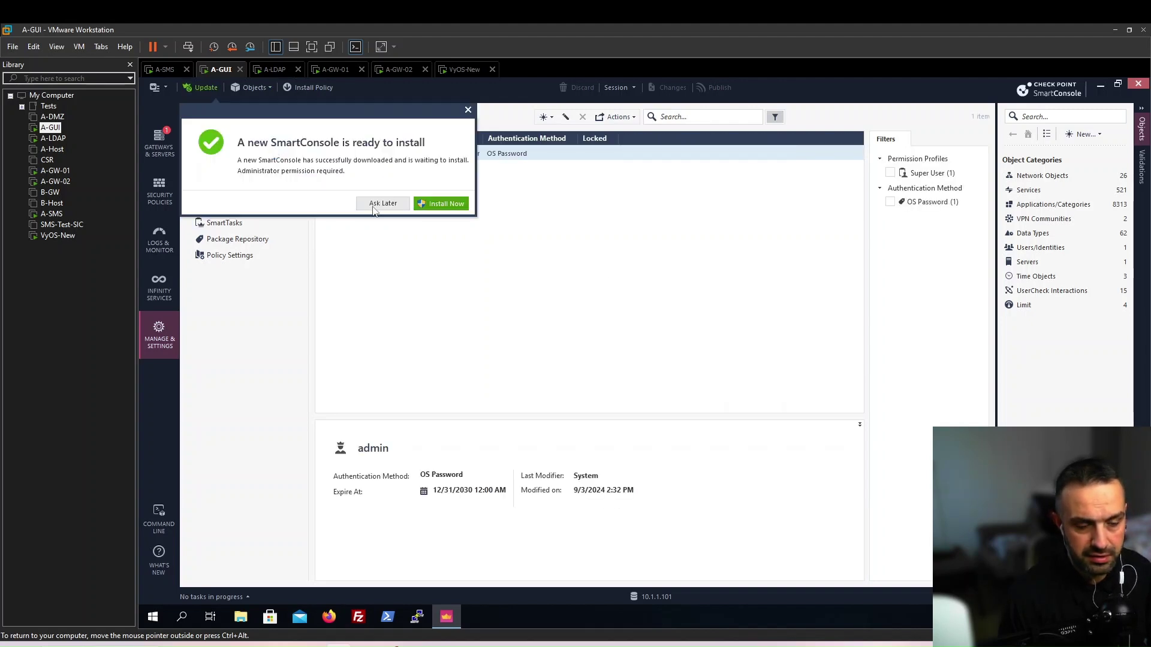
pyautogui.click(232, 259)
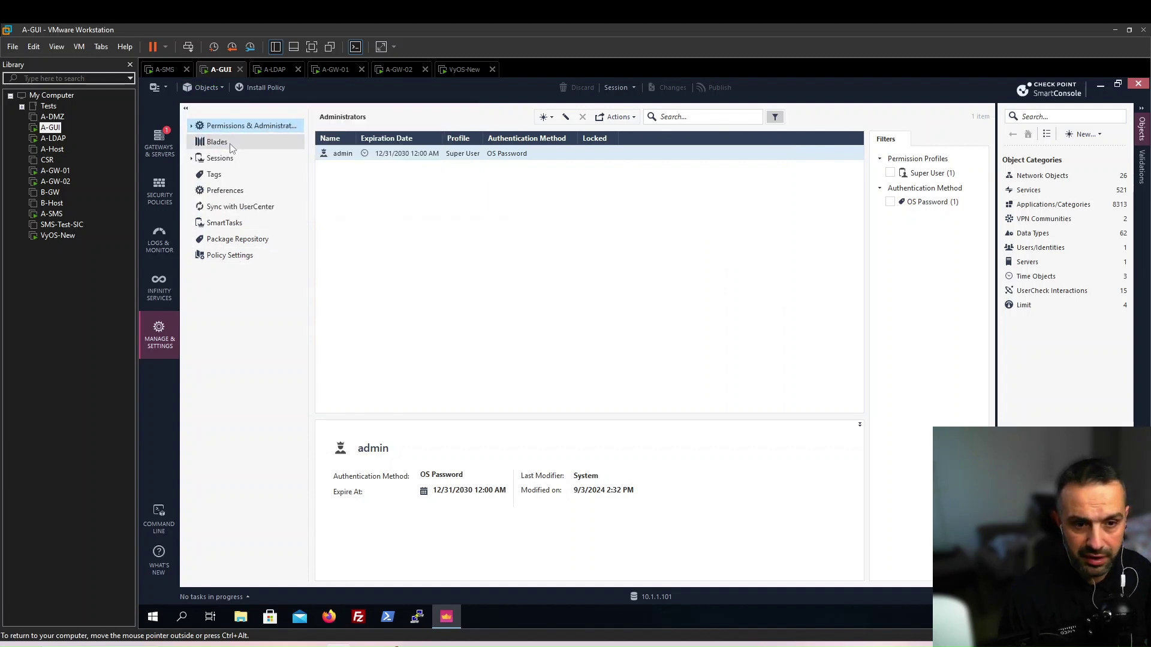